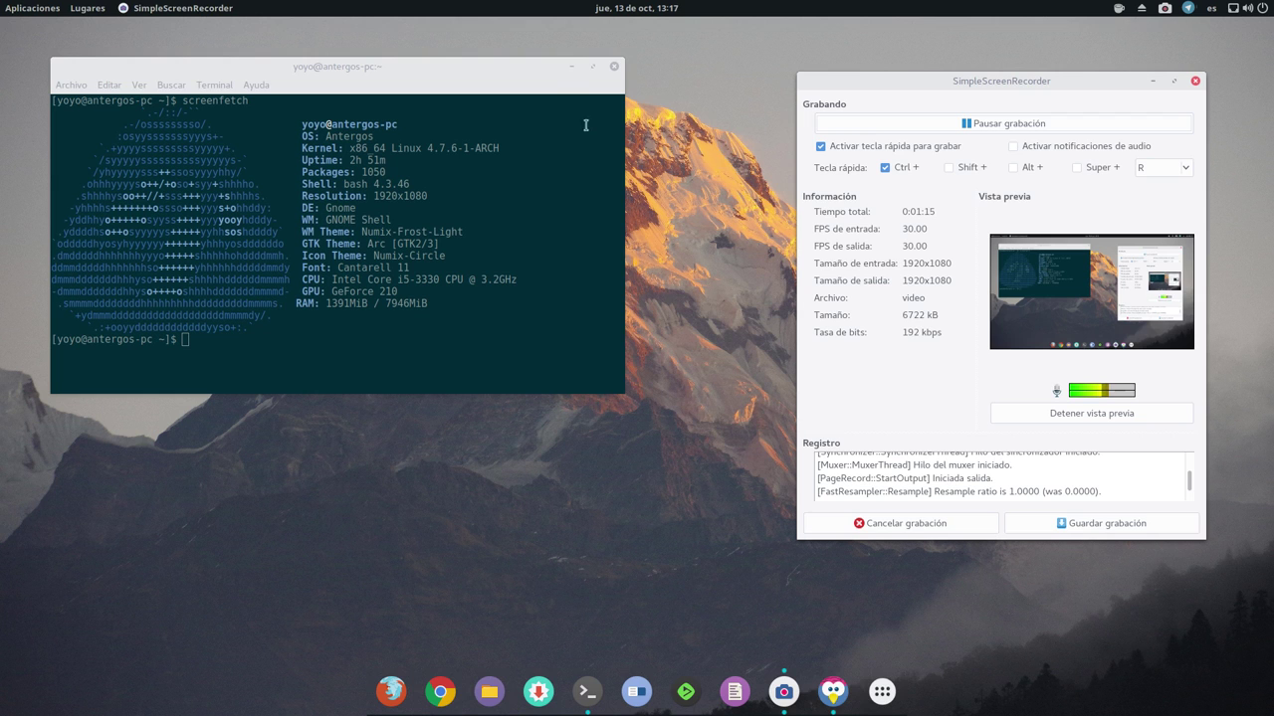
- Open the Añadir/Quitar software package manager, clear the other windows off the desktop and enlarge its window
{"action": "key", "text": "super+Up"}
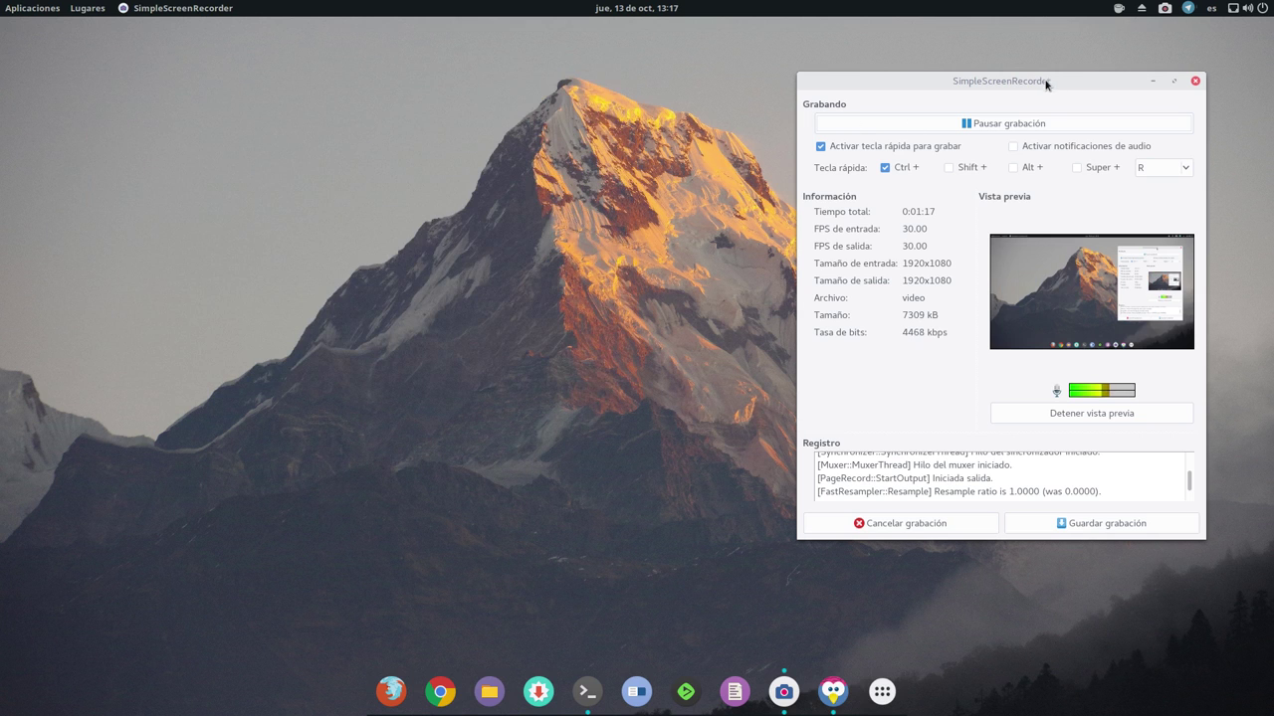
{"action": "left_click", "coordinate": [539, 691]}
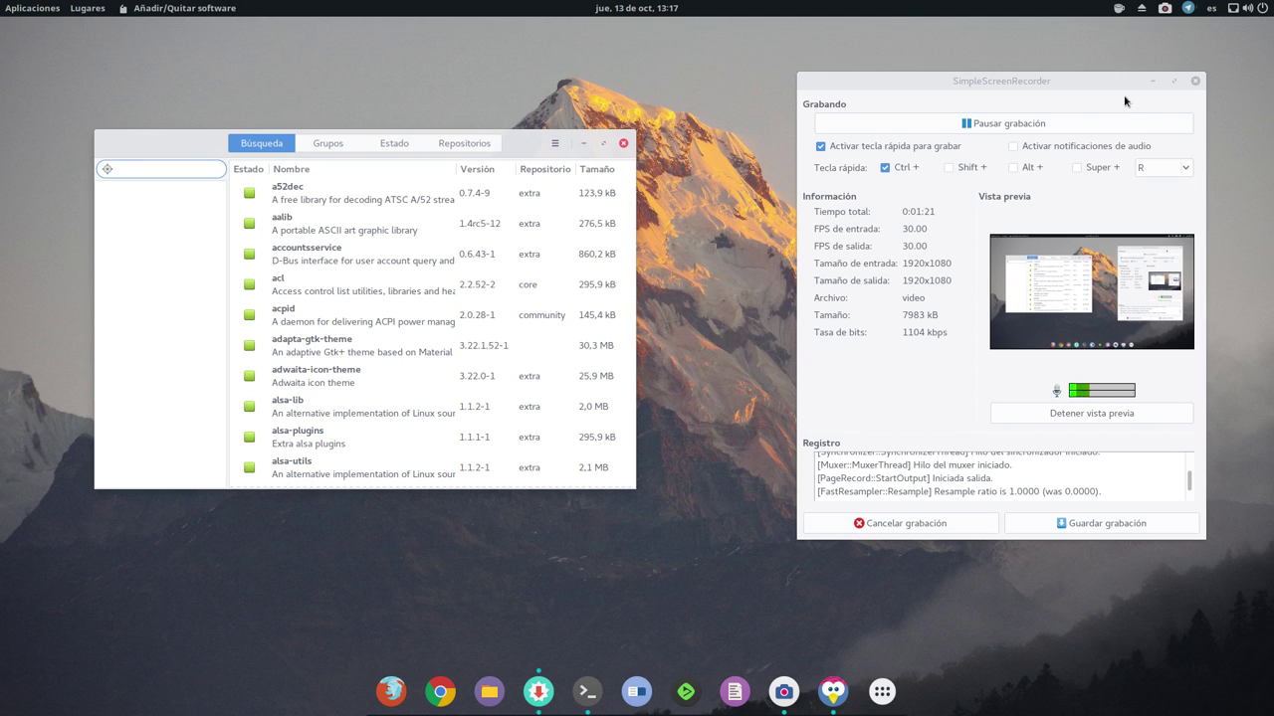
{"action": "left_click", "coordinate": [1152, 81]}
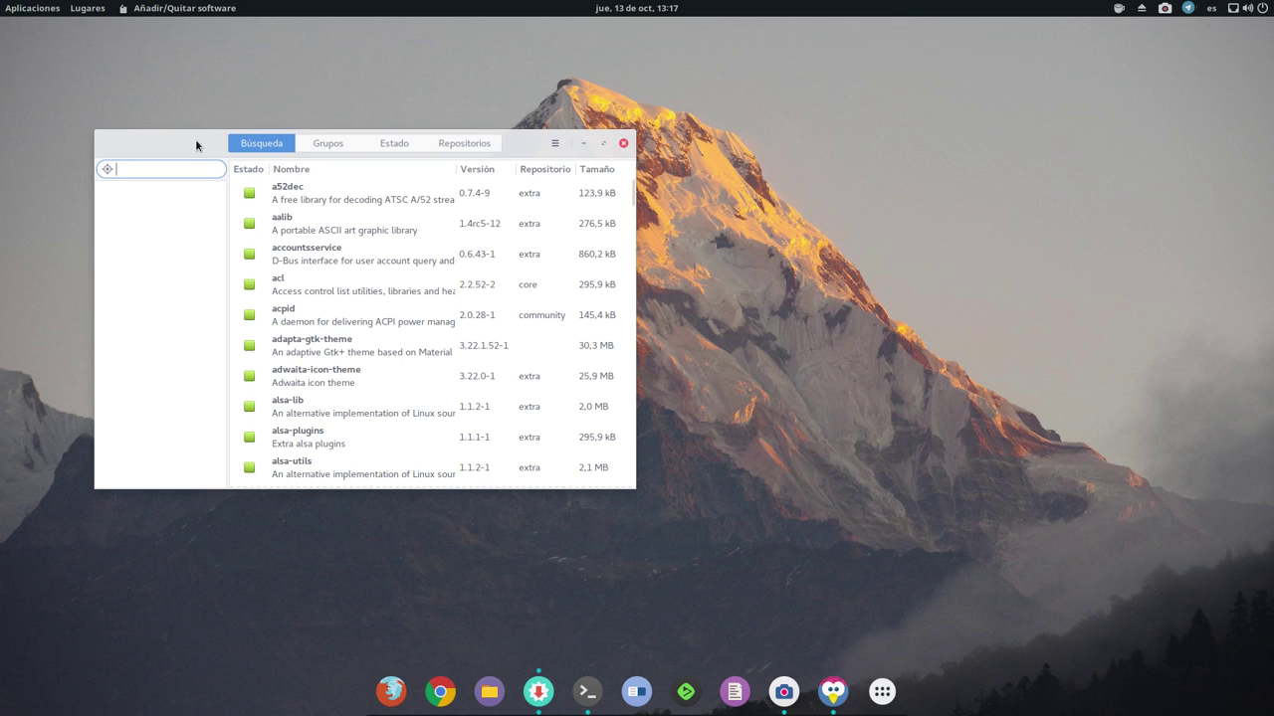
{"action": "left_click_drag", "start_coordinate": [195, 138], "coordinate": [192, 75]}
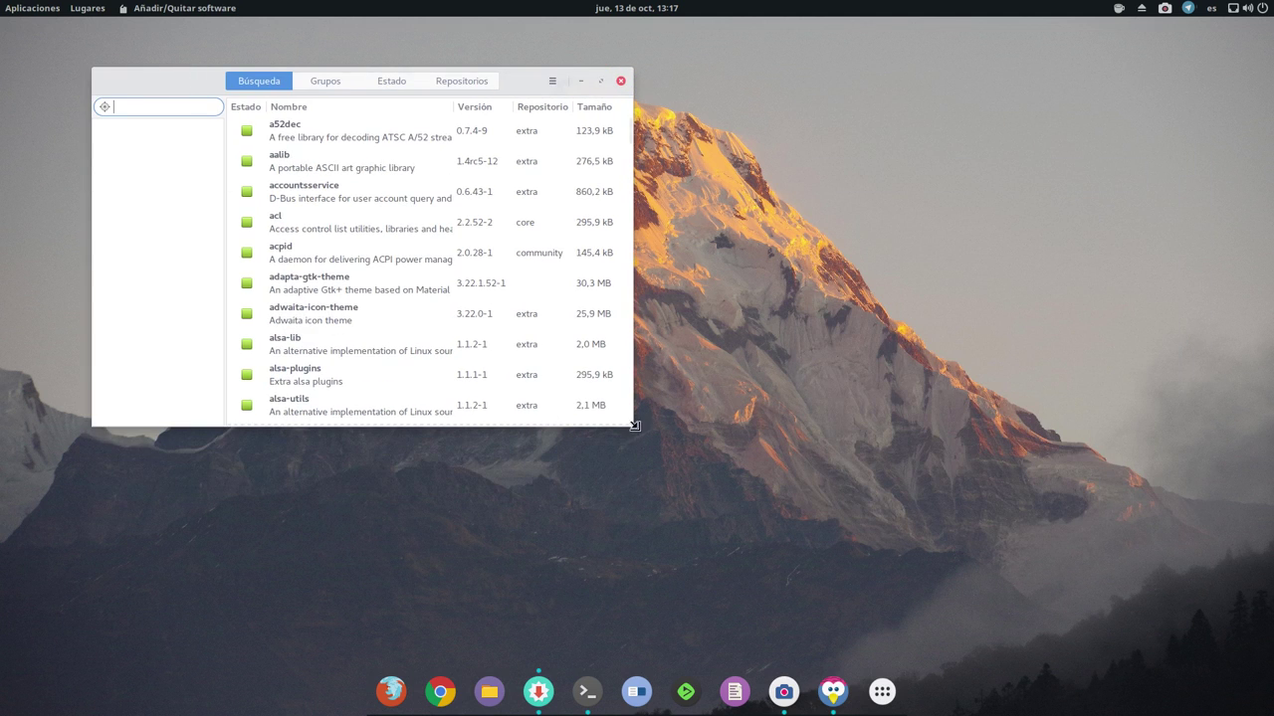
{"action": "left_click_drag", "start_coordinate": [633, 429], "coordinate": [1170, 609]}
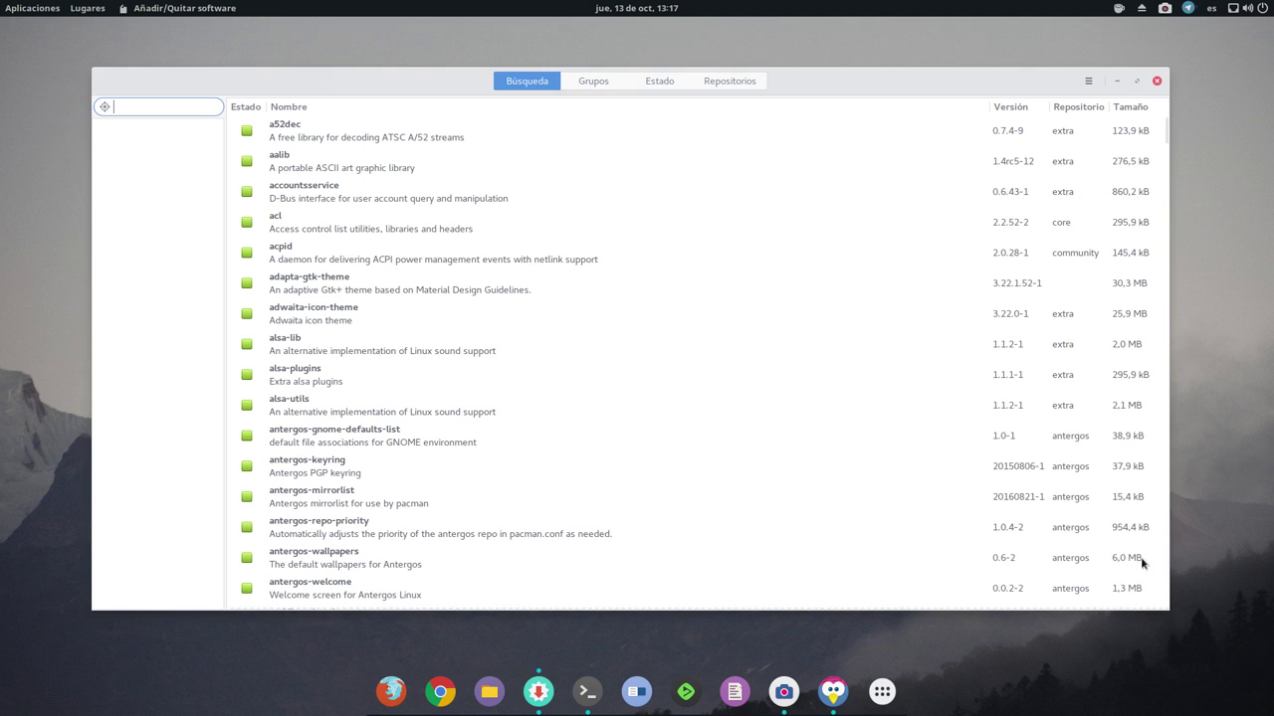
{"action": "left_click_drag", "start_coordinate": [431, 79], "coordinate": [412, 81]}
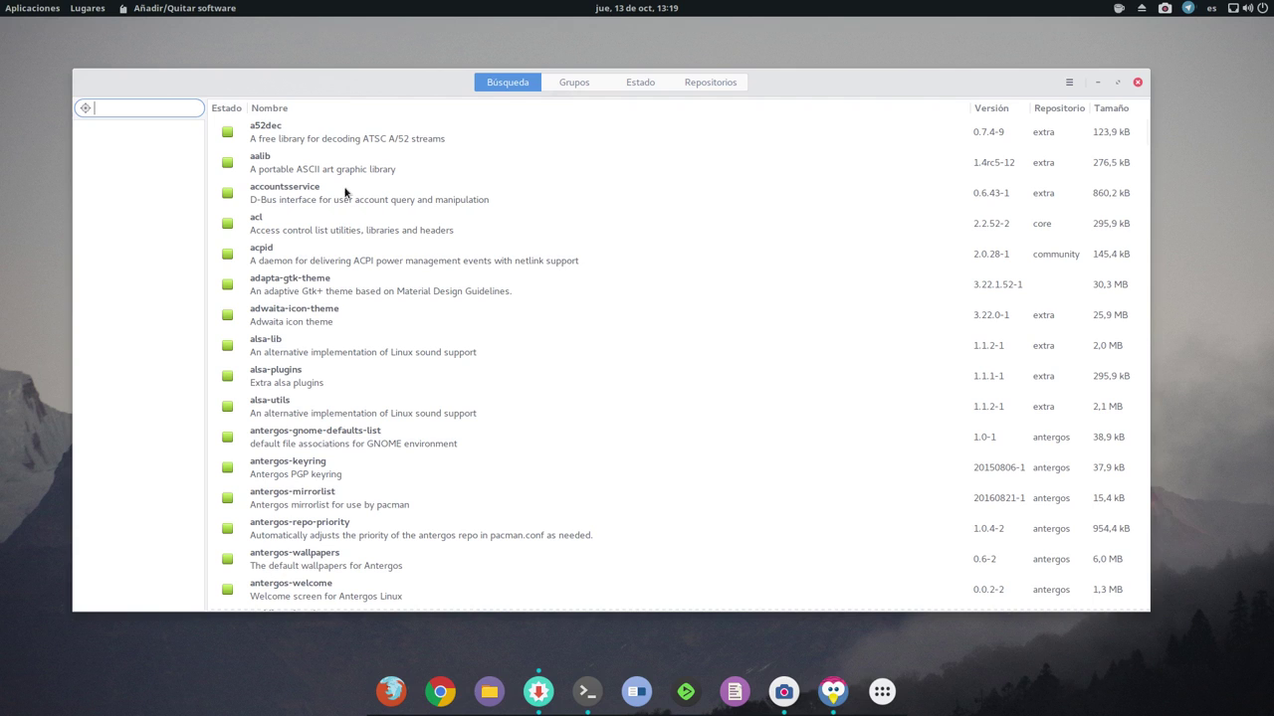
{"action": "left_click_drag", "start_coordinate": [329, 81], "coordinate": [356, 86]}
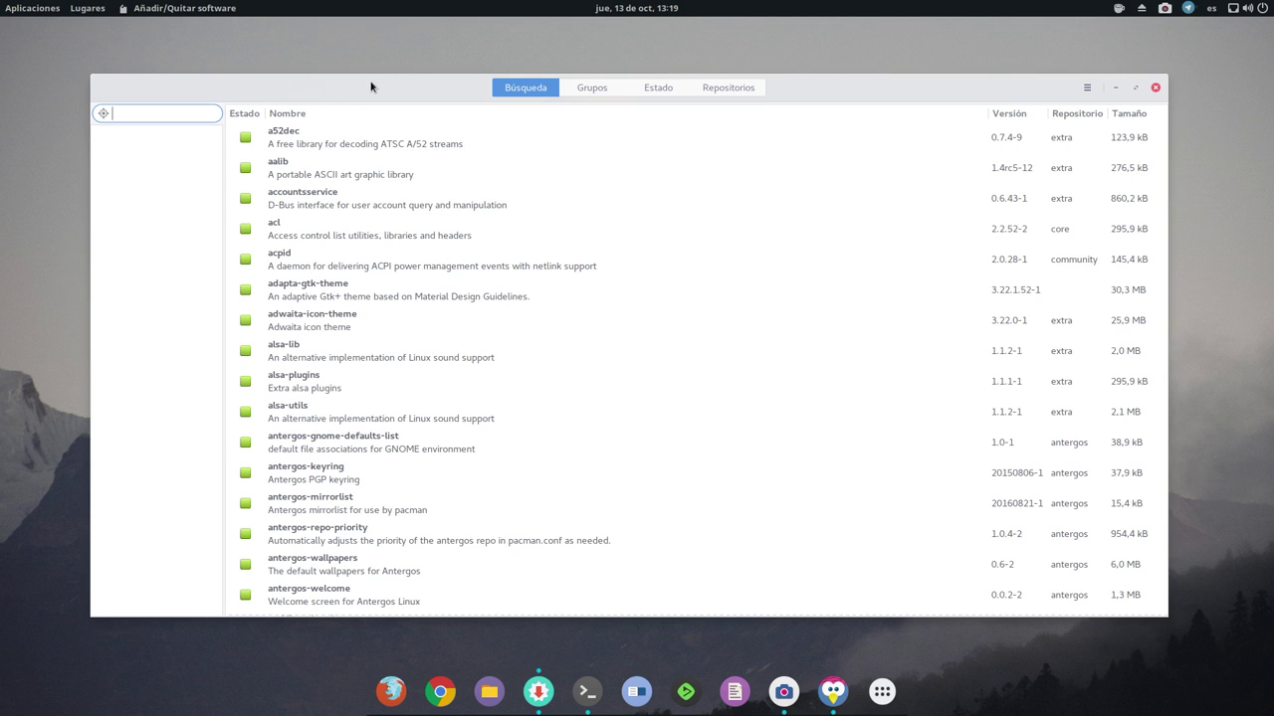
{"action": "left_click_drag", "start_coordinate": [370, 87], "coordinate": [378, 82]}
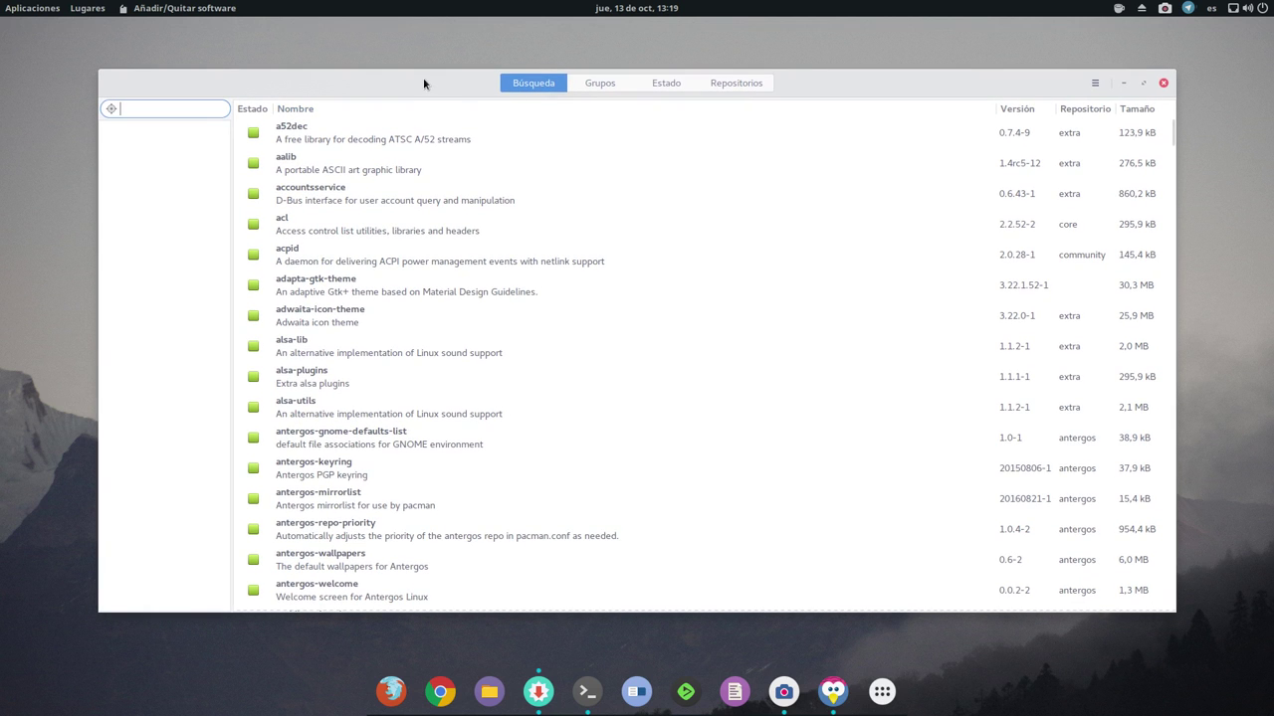
{"action": "left_click_drag", "start_coordinate": [428, 86], "coordinate": [395, 88]}
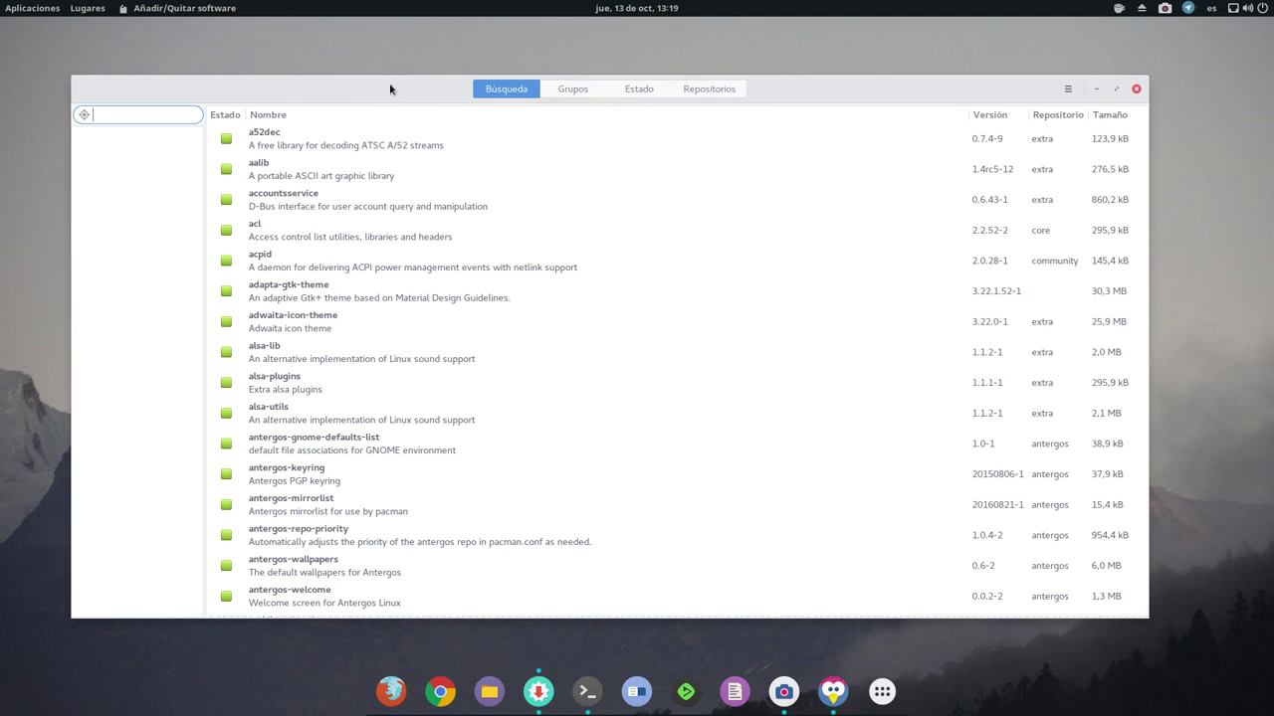
{"action": "mouse_move", "coordinate": [357, 85]}
{"action": "left_mouse_down"}
{"action": "mouse_move", "coordinate": [292, 65]}
{"action": "mouse_move", "coordinate": [344, 69]}
{"action": "left_mouse_up"}
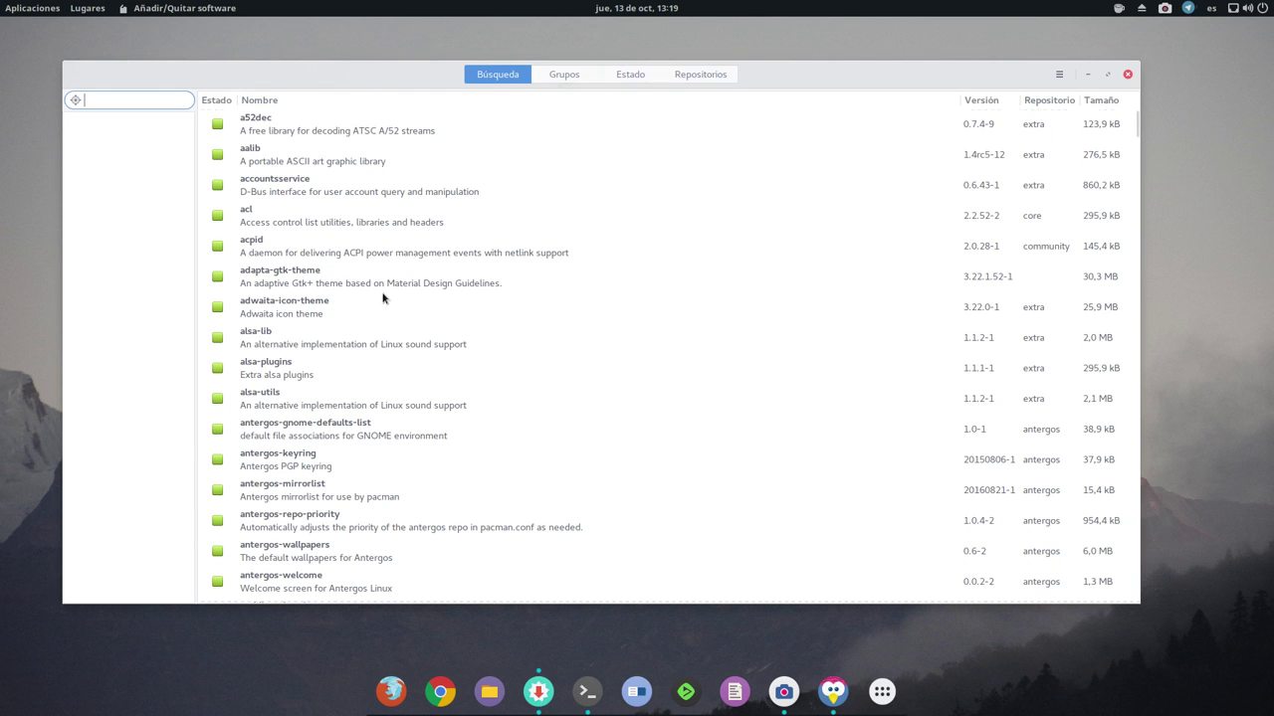
- Browse the package list briefly and search the packages for gajim
{"action": "scroll", "coordinate": [386, 288], "scroll_direction": "down", "scroll_amount": 15}
{"action": "scroll", "coordinate": [388, 289], "scroll_direction": "down", "scroll_amount": 5}
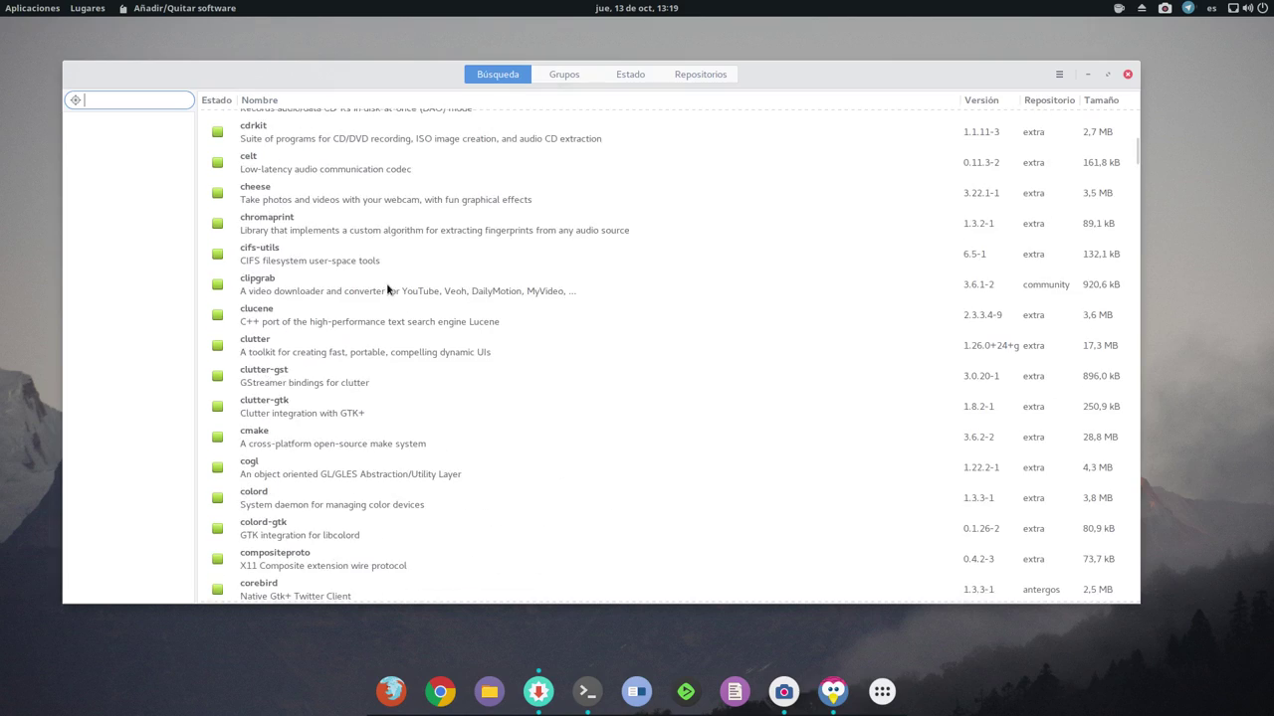
{"action": "scroll", "coordinate": [388, 288], "scroll_direction": "up", "scroll_amount": 5}
{"action": "scroll", "coordinate": [387, 289], "scroll_direction": "up", "scroll_amount": 17}
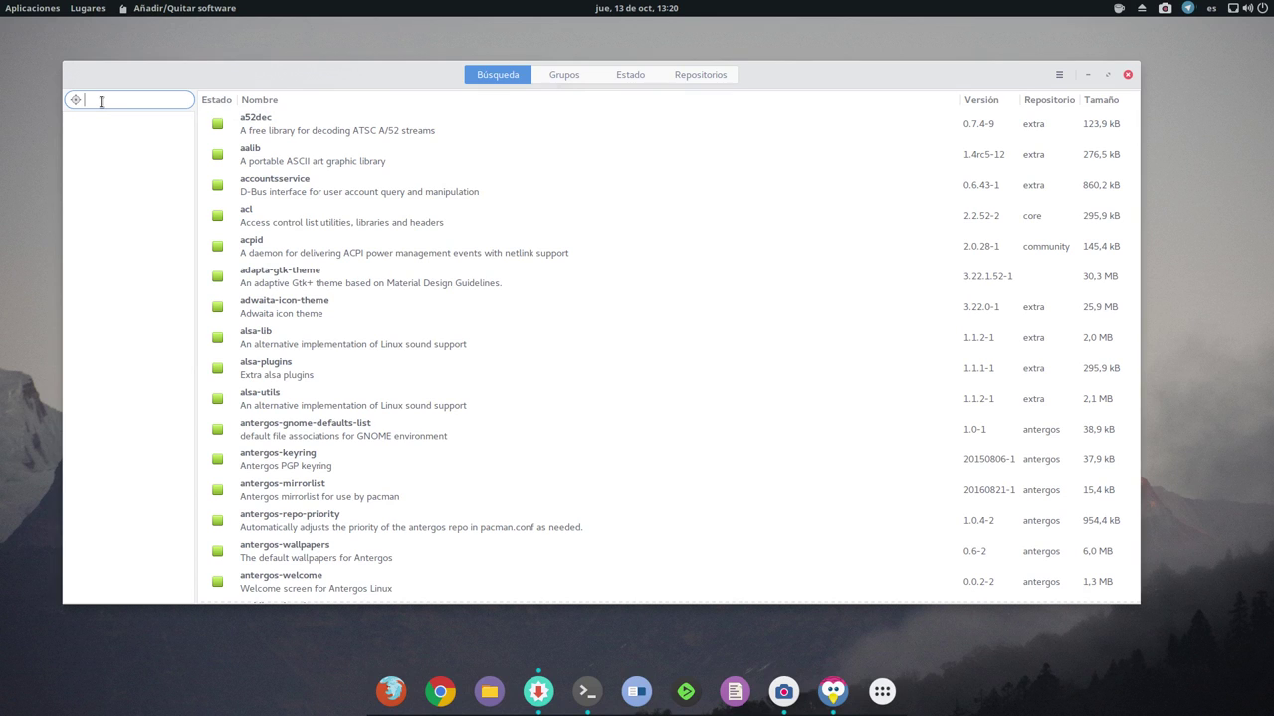
{"action": "type", "text": "gajim"}
{"action": "key", "text": "Return"}
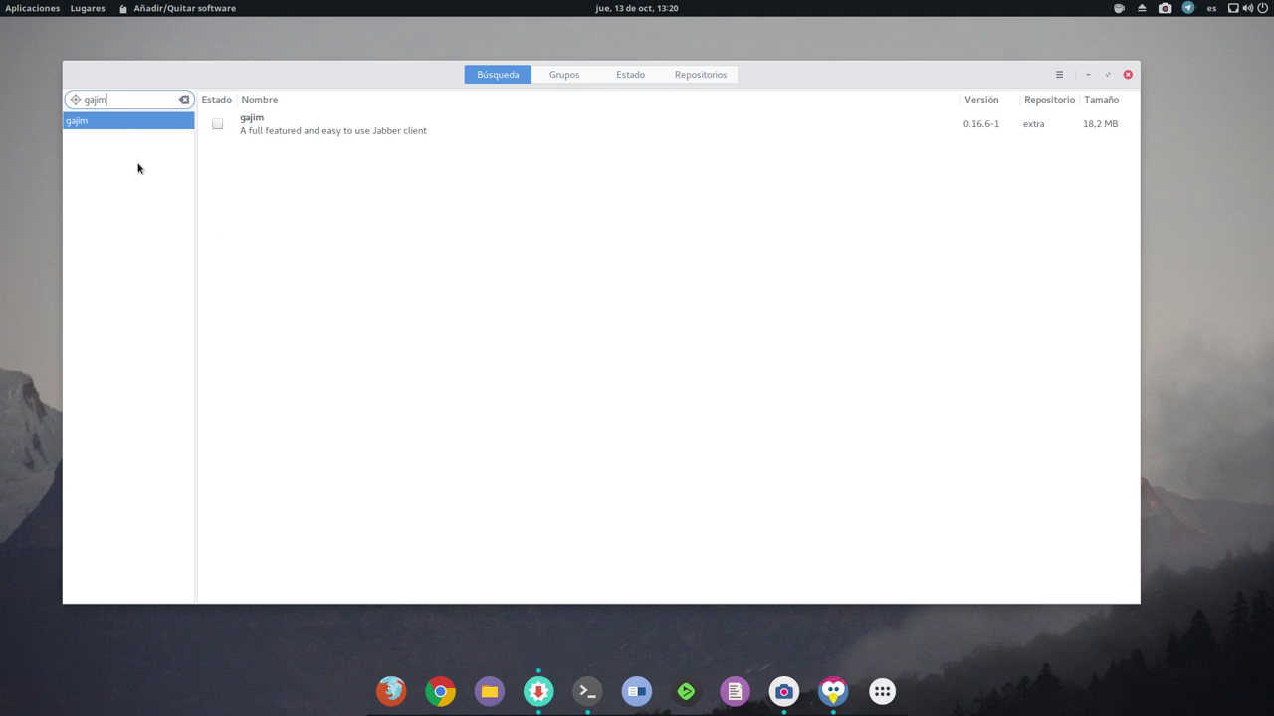
- Open the details page of the gajim package without leaving it marked for installation
{"action": "left_click", "coordinate": [304, 132]}
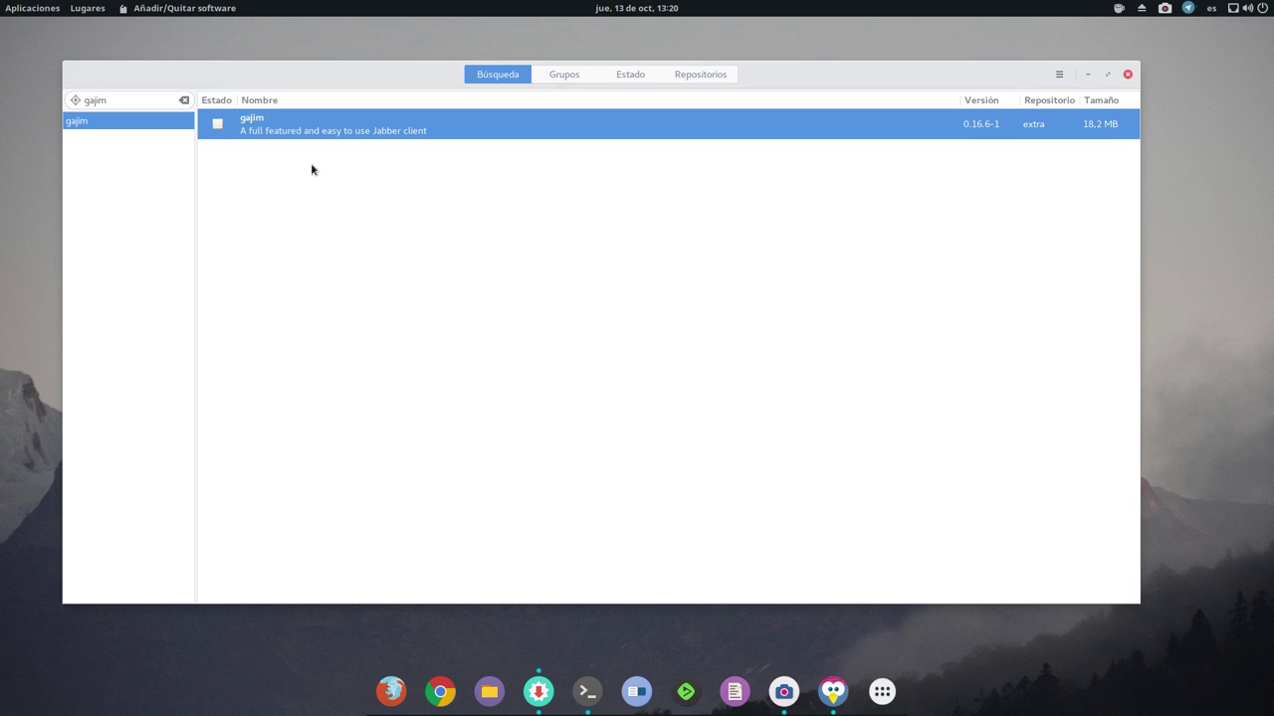
{"action": "left_click", "coordinate": [219, 124]}
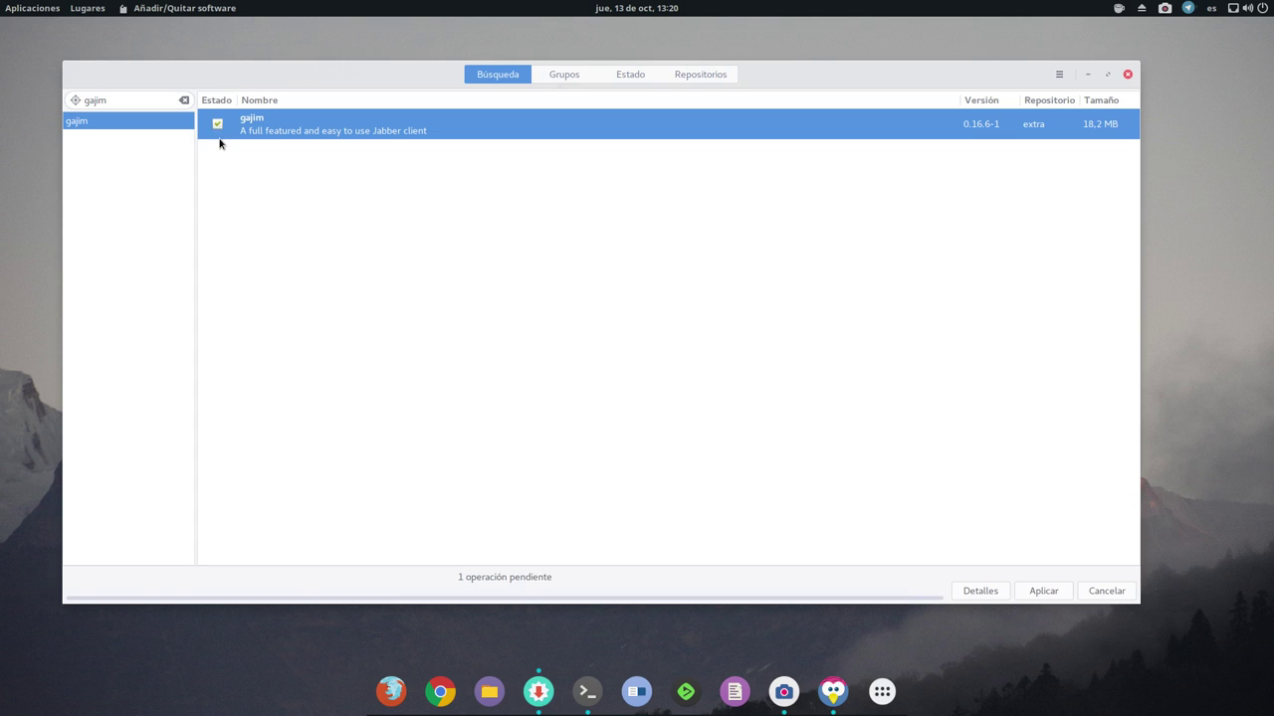
{"action": "left_click", "coordinate": [219, 127]}
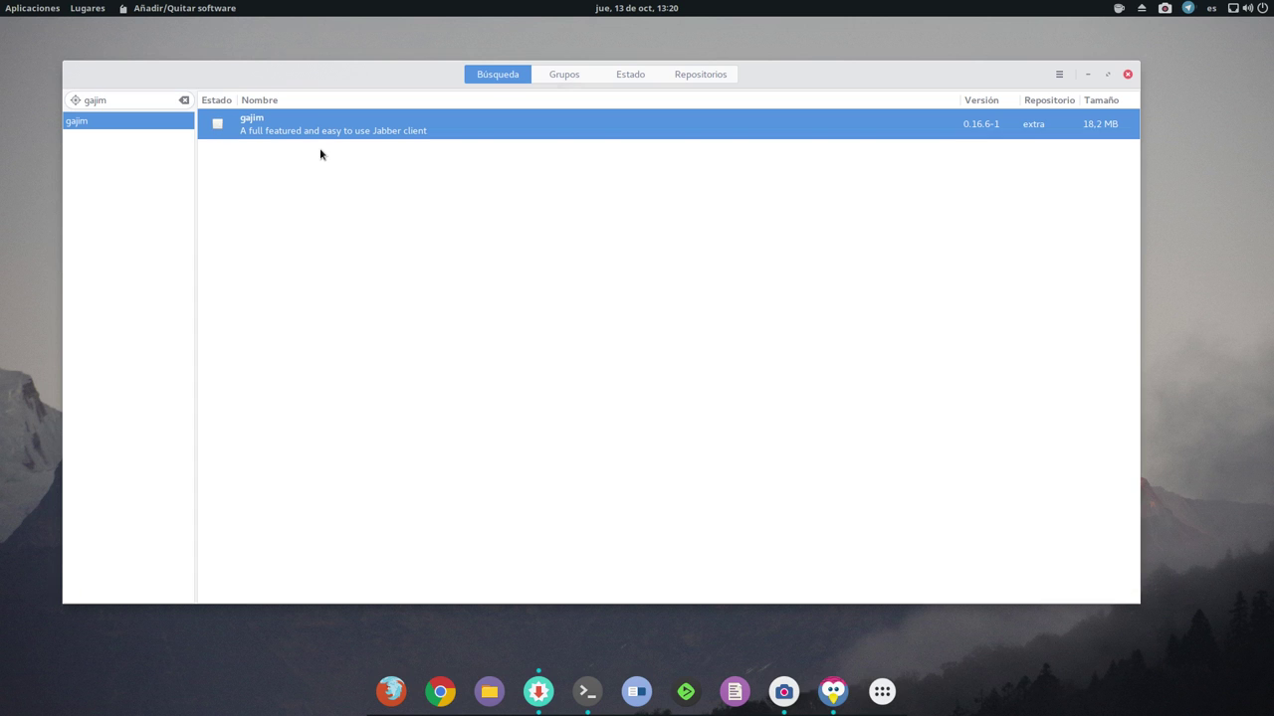
{"action": "right_click", "coordinate": [362, 123]}
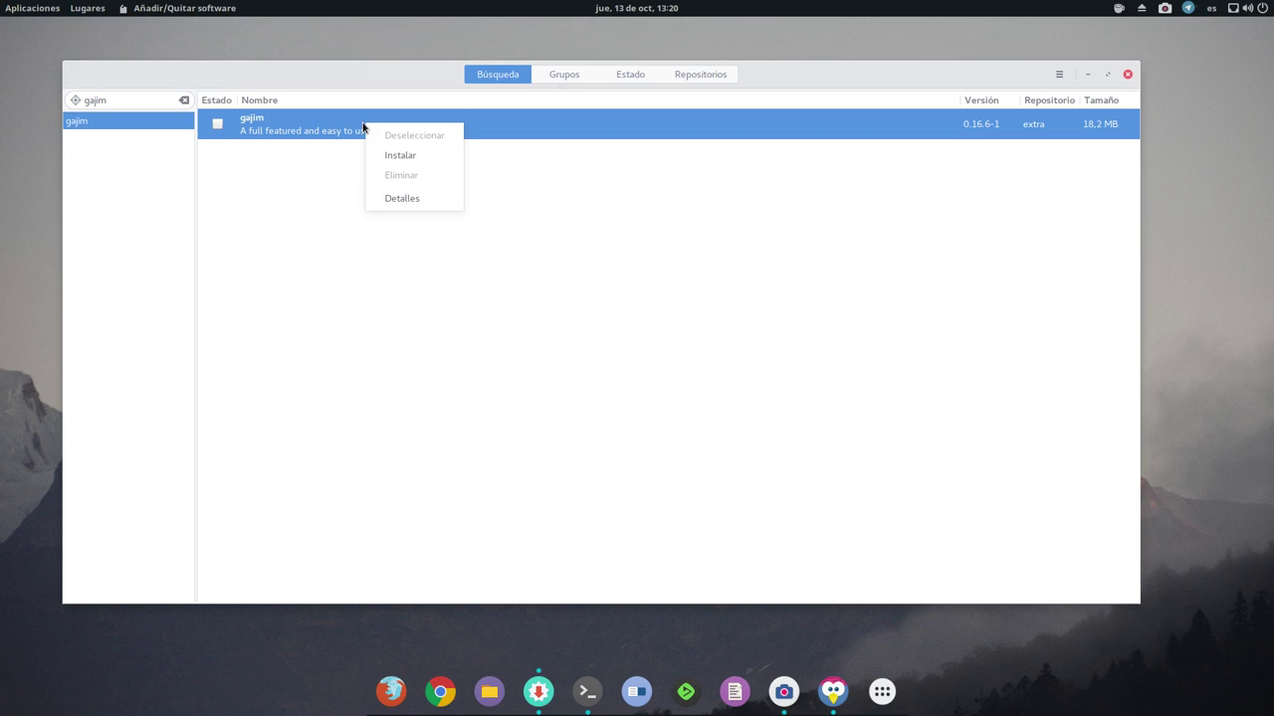
{"action": "left_click", "coordinate": [398, 197]}
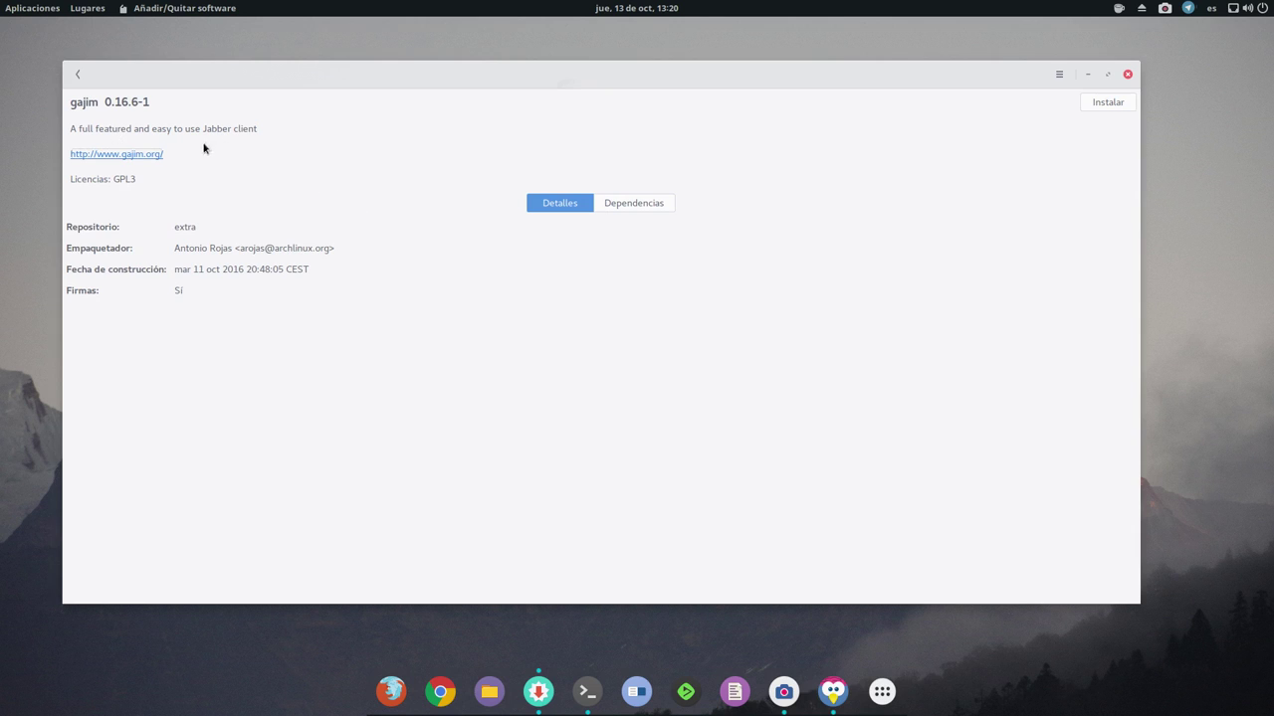
{"action": "left_click", "coordinate": [147, 154]}
- Examine the required and optional dependencies of gajim and return to the search results
{"action": "left_click", "coordinate": [615, 201]}
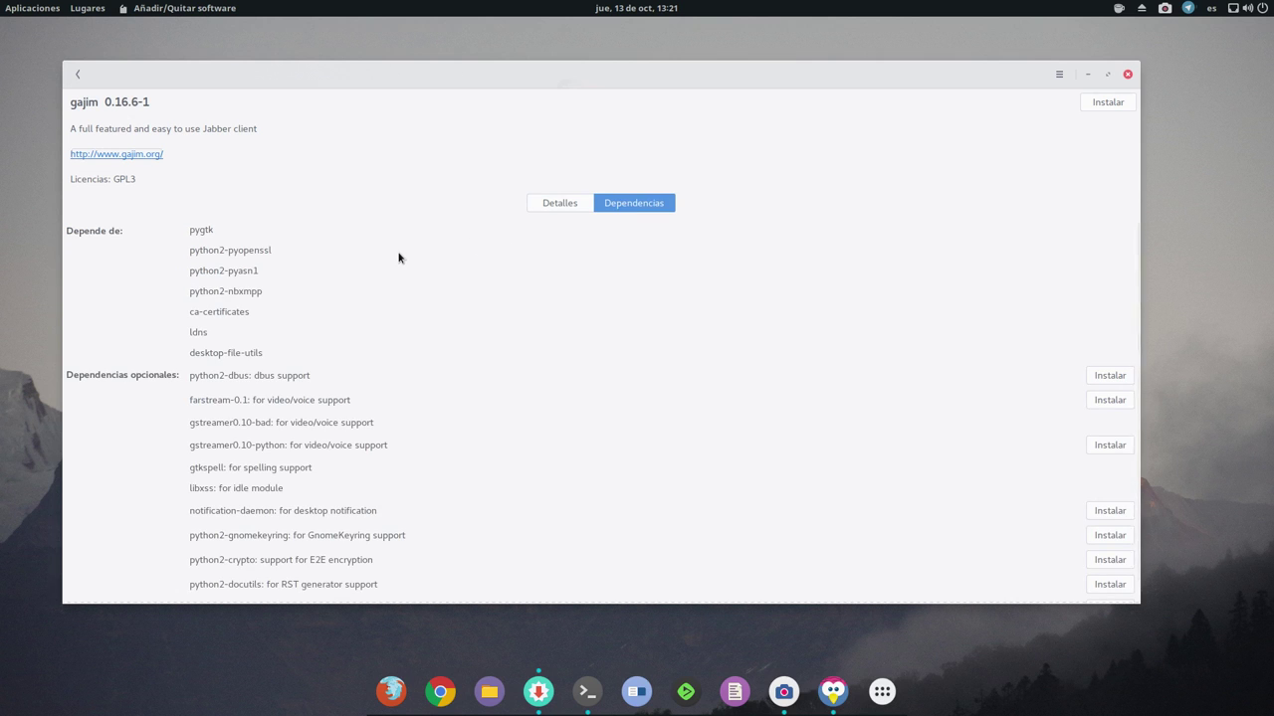
{"action": "scroll", "coordinate": [344, 256], "scroll_direction": "down", "scroll_amount": 1}
{"action": "scroll", "coordinate": [341, 255], "scroll_direction": "up", "scroll_amount": 1}
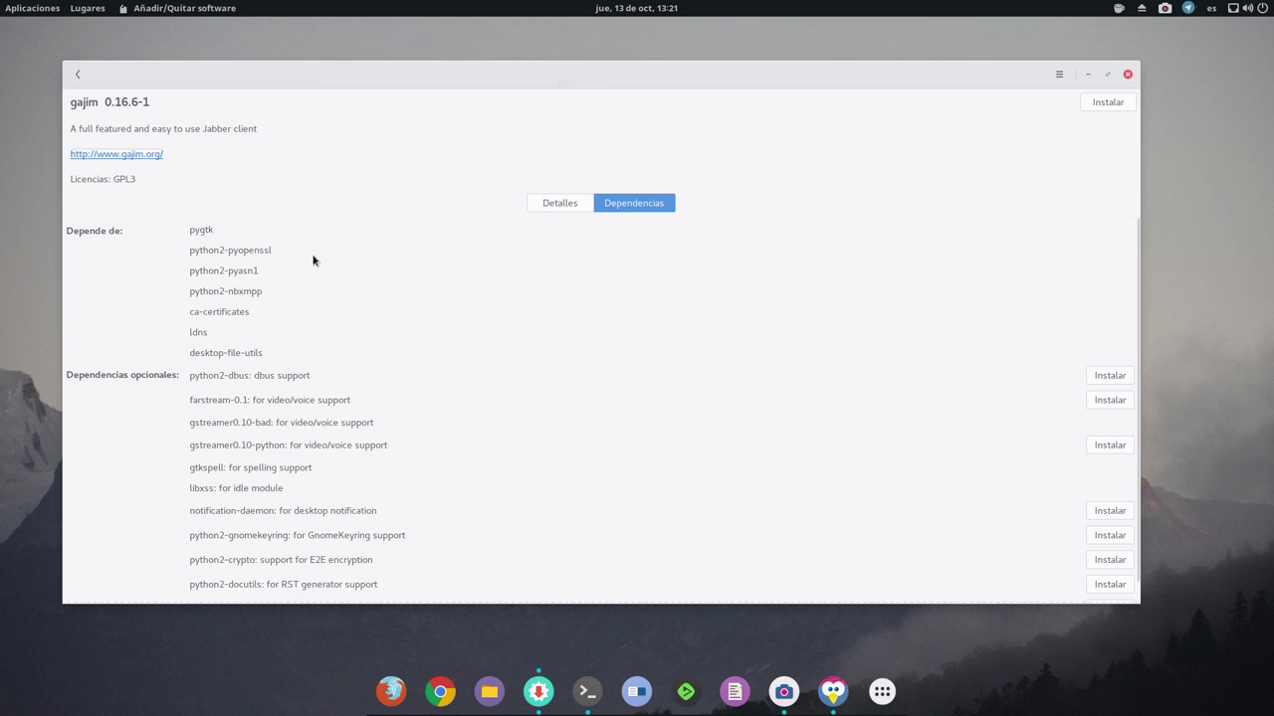
{"action": "scroll", "coordinate": [311, 261], "scroll_direction": "down", "scroll_amount": 1}
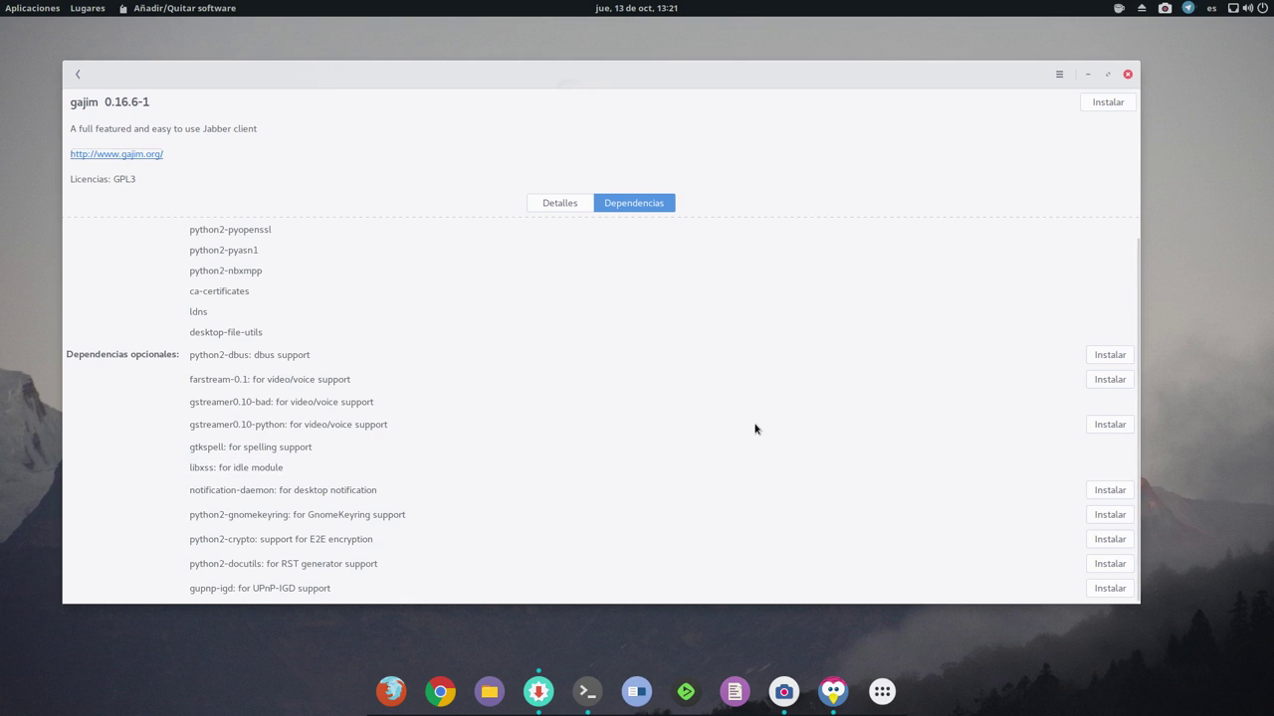
{"action": "scroll", "coordinate": [733, 430], "scroll_direction": "up", "scroll_amount": 1}
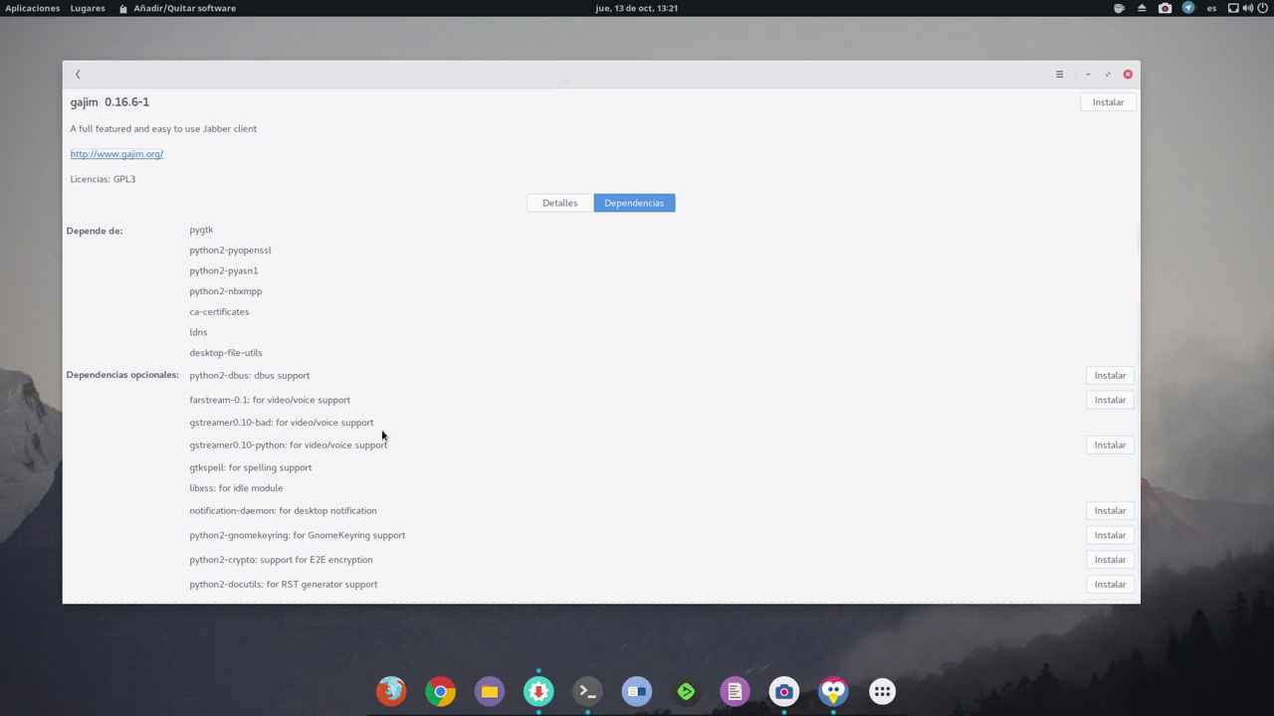
{"action": "scroll", "coordinate": [386, 437], "scroll_direction": "down", "scroll_amount": 1}
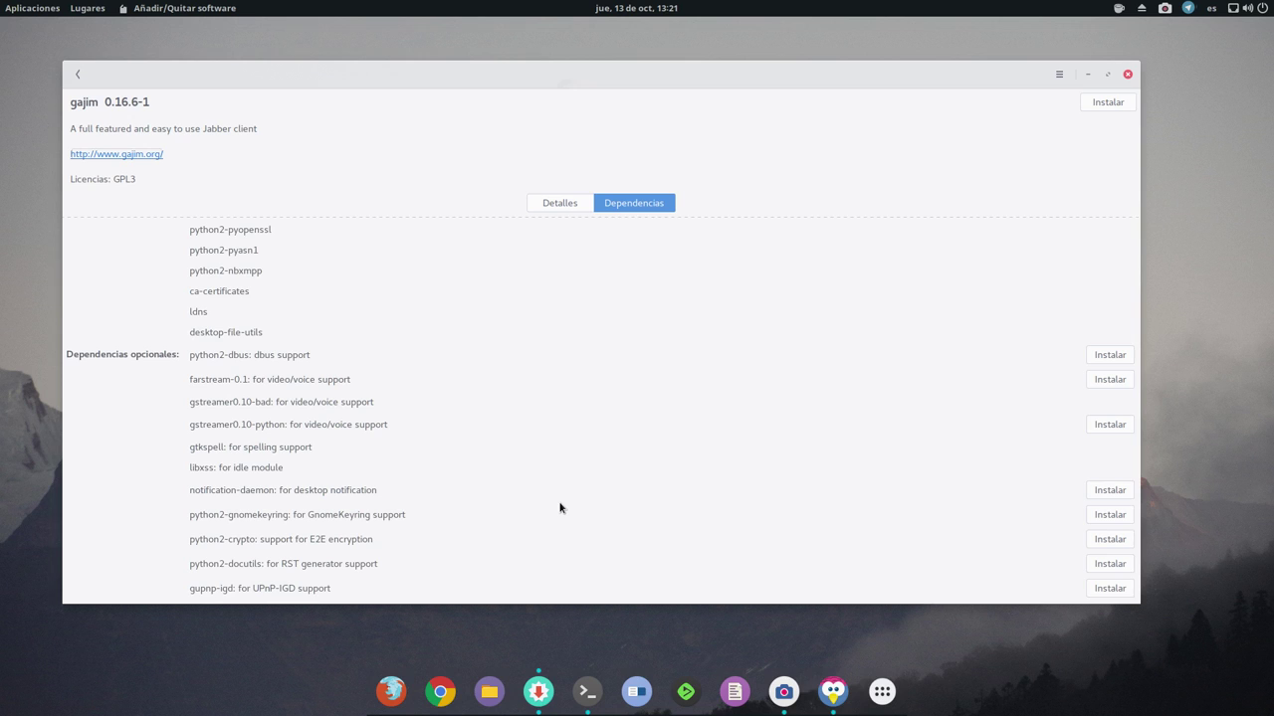
{"action": "left_click", "coordinate": [557, 201]}
{"action": "left_click", "coordinate": [77, 74]}
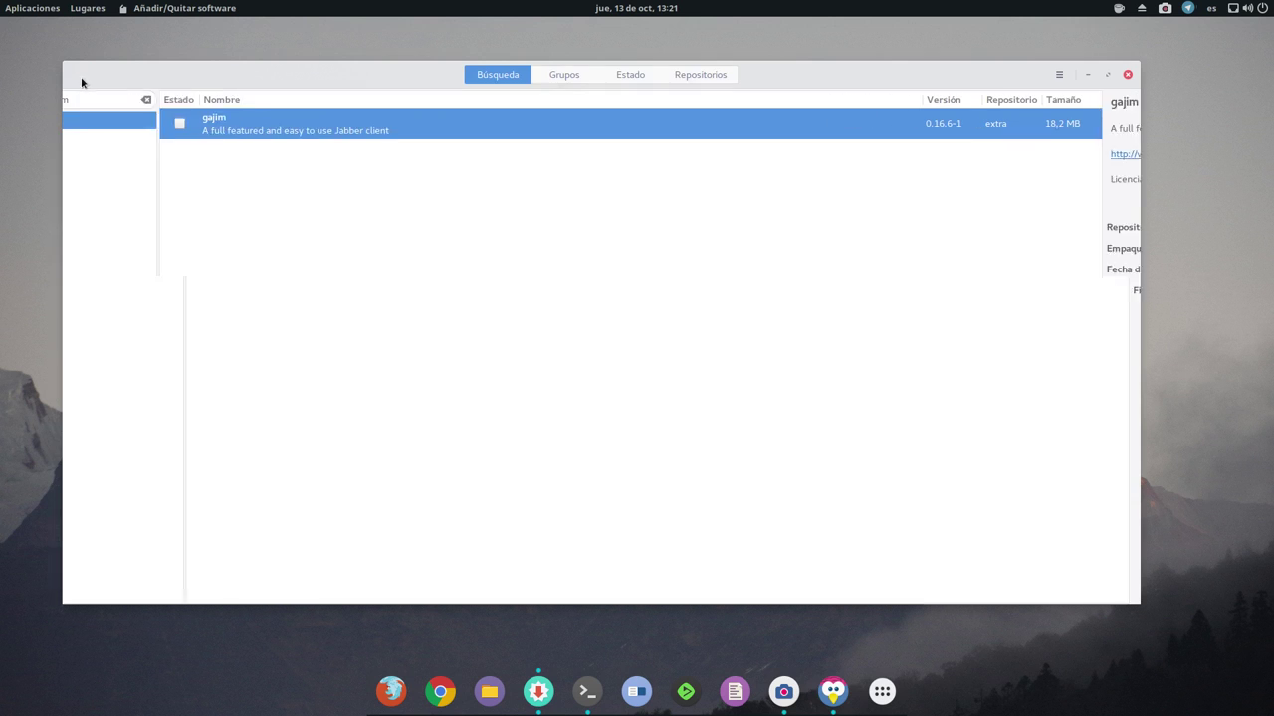
- Install the gajim package with its dependencies, reviewing the operation summary and authenticating with the account password
{"action": "left_click", "coordinate": [217, 125]}
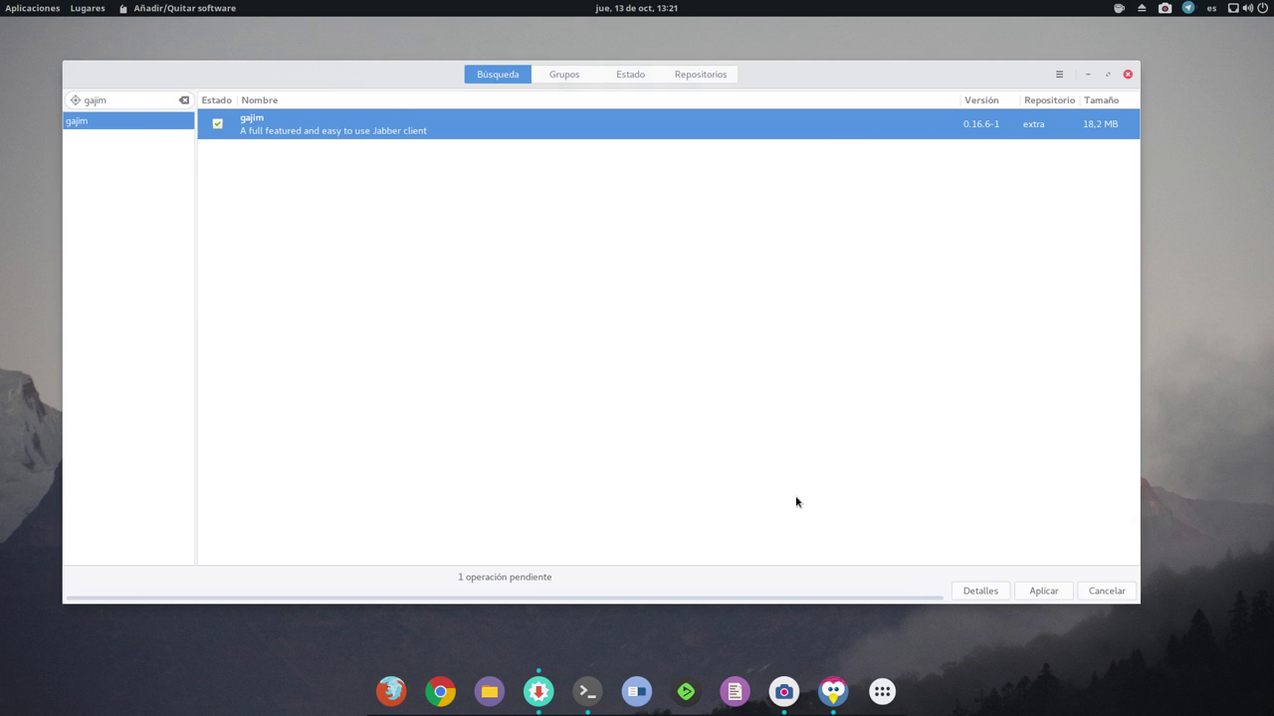
{"action": "left_click", "coordinate": [1042, 592]}
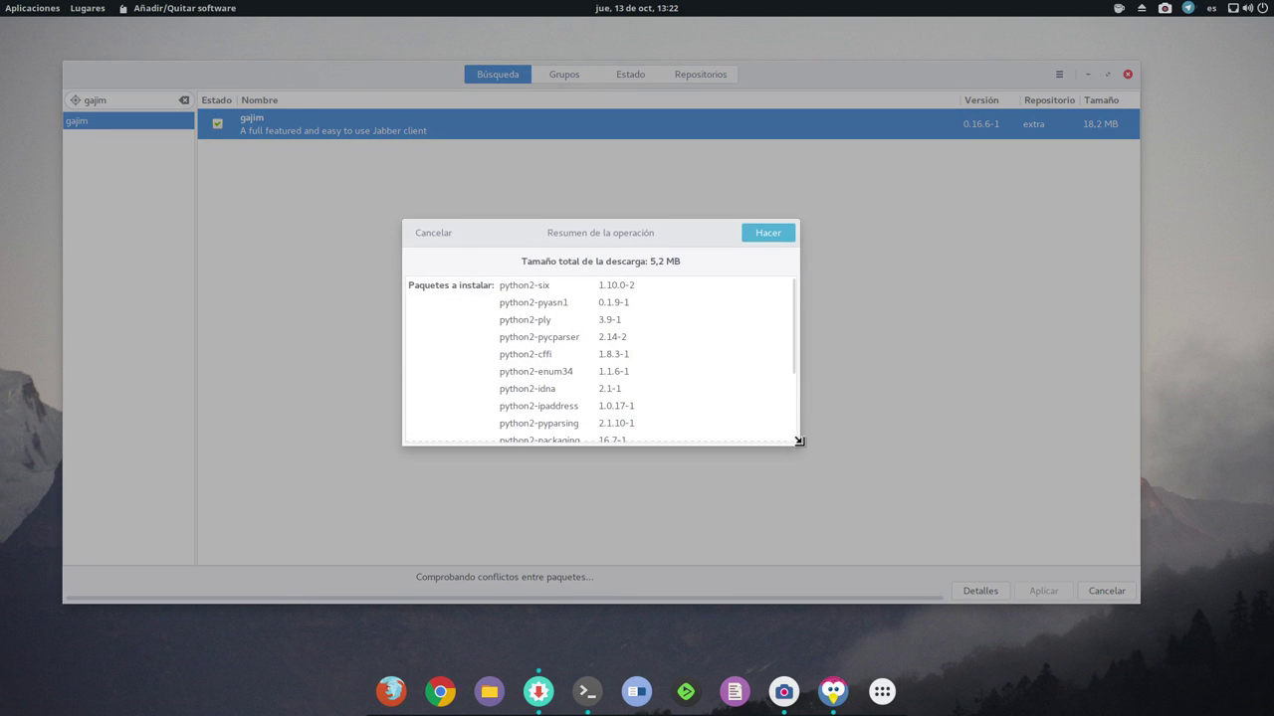
{"action": "left_click_drag", "start_coordinate": [799, 443], "coordinate": [828, 535]}
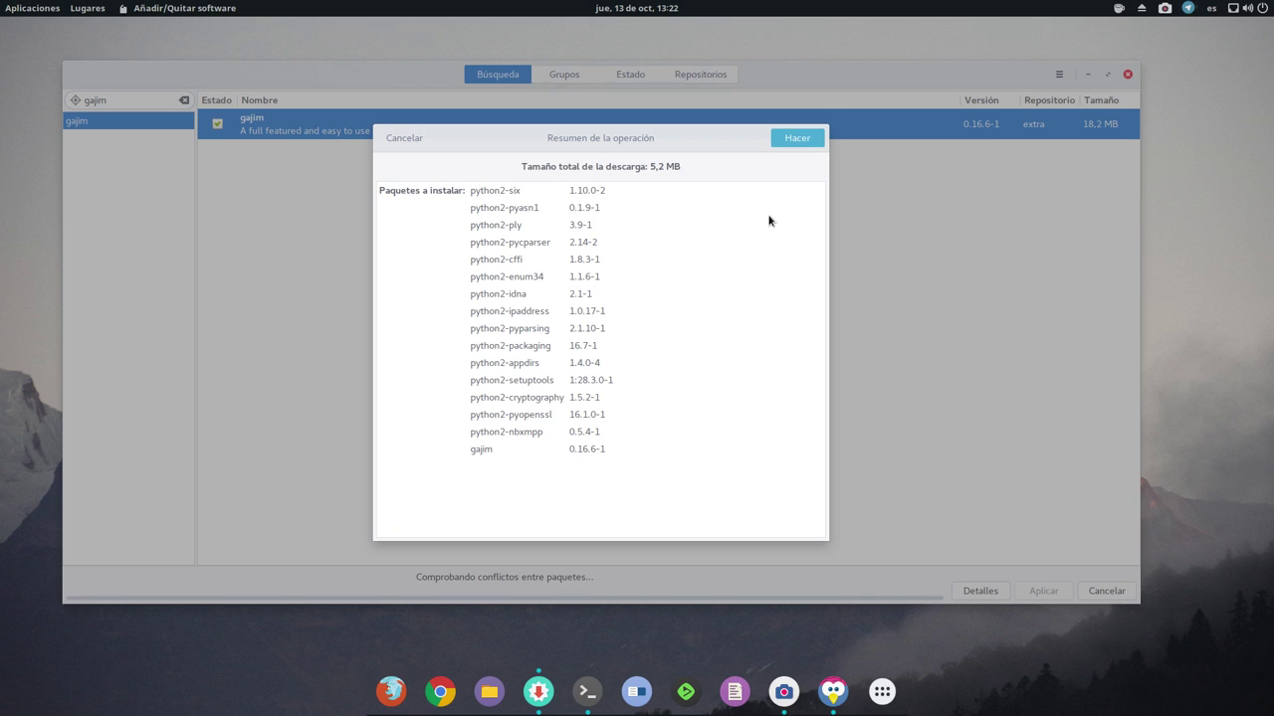
{"action": "left_click", "coordinate": [790, 137]}
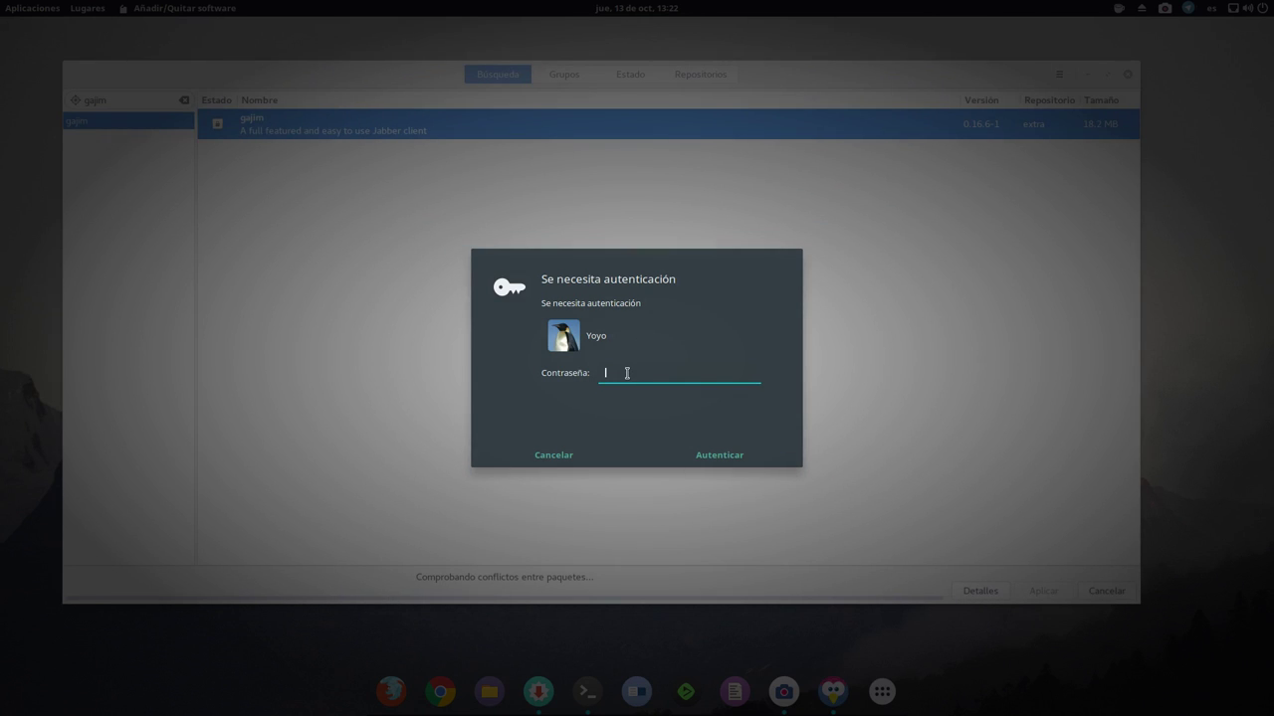
{"action": "type", "text": "••••••••"}
{"action": "key", "text": "Return"}
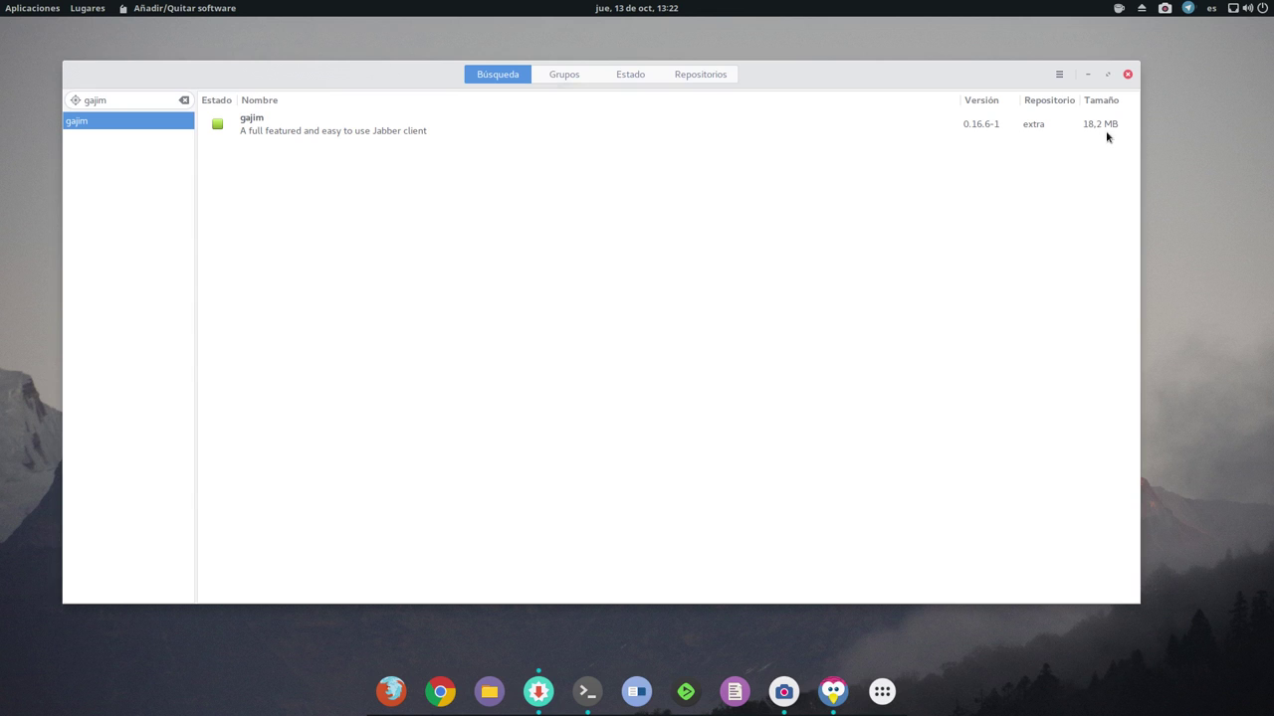
- Uninstall the gajim package and accept the operation summary
{"action": "left_click", "coordinate": [362, 133]}
{"action": "right_click", "coordinate": [361, 133]}
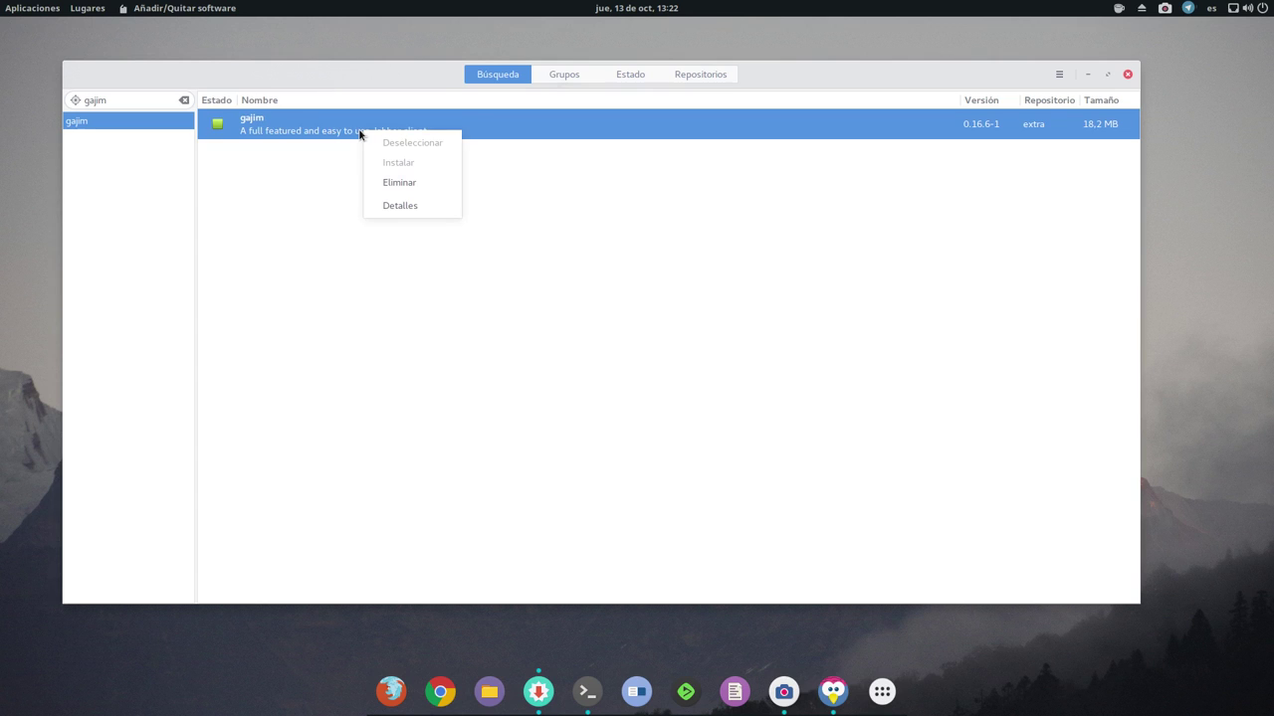
{"action": "left_click", "coordinate": [396, 182]}
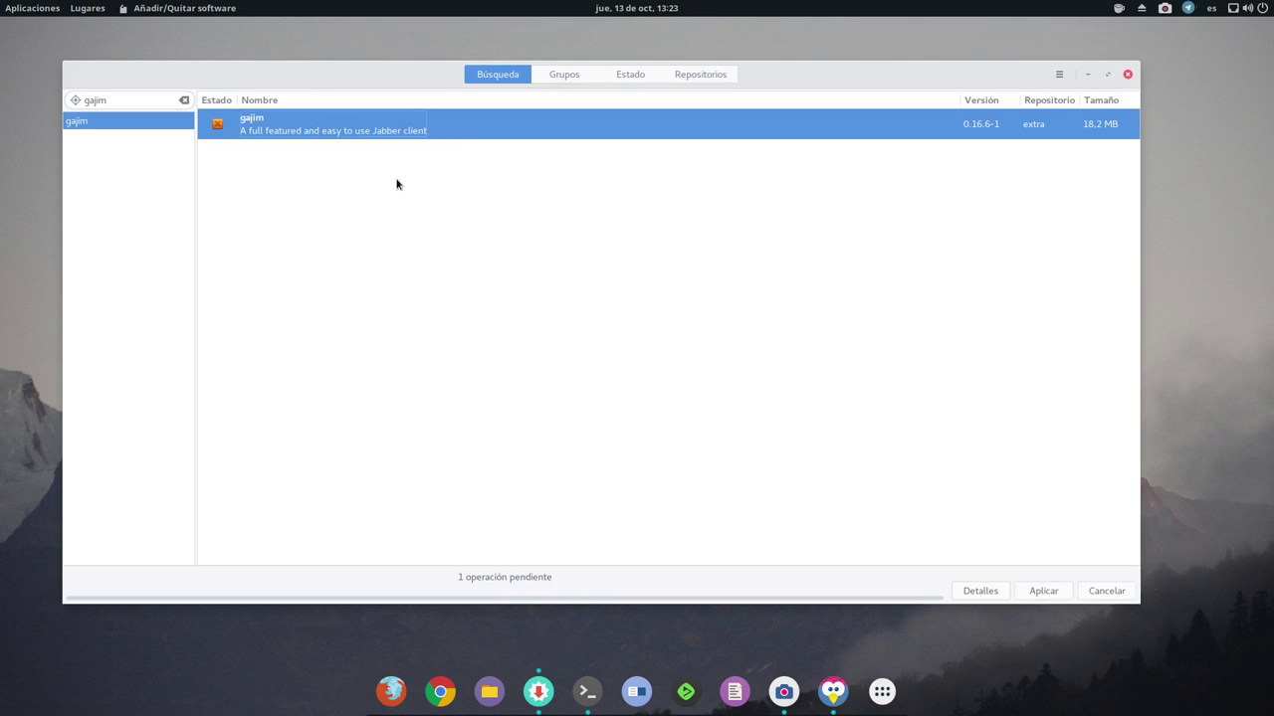
{"action": "left_click", "coordinate": [1048, 595]}
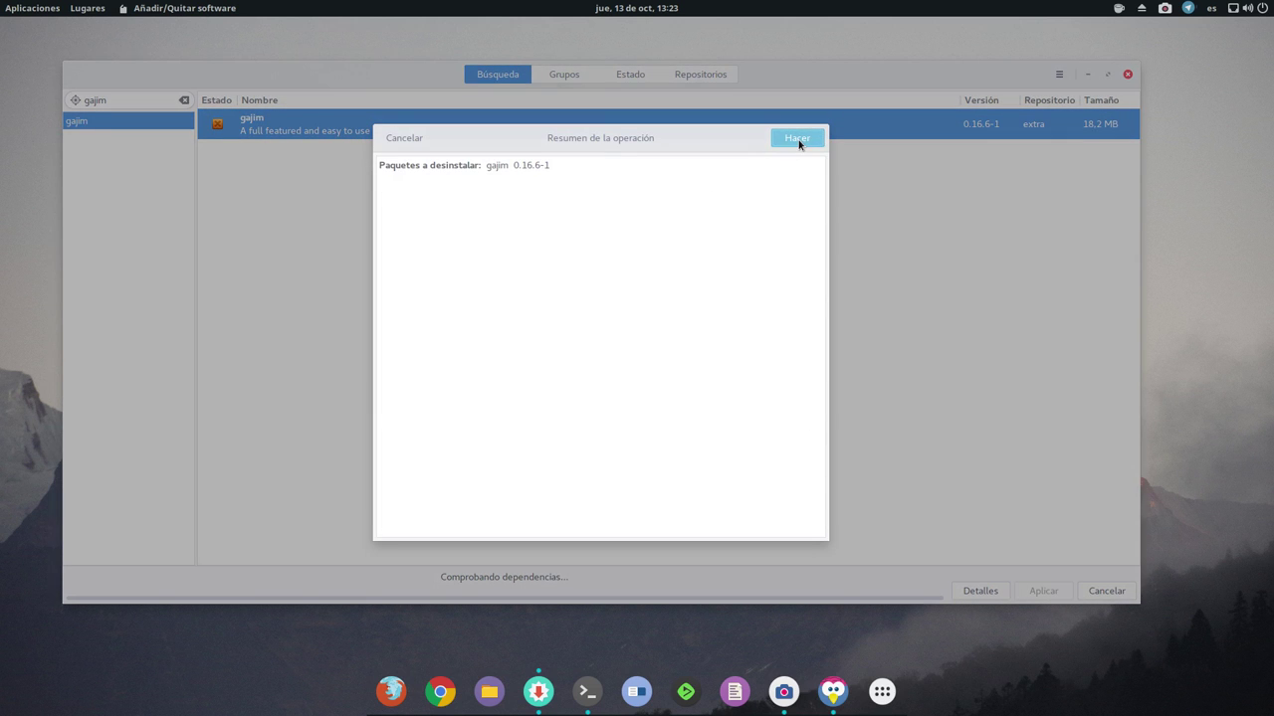
{"action": "left_click", "coordinate": [798, 139]}
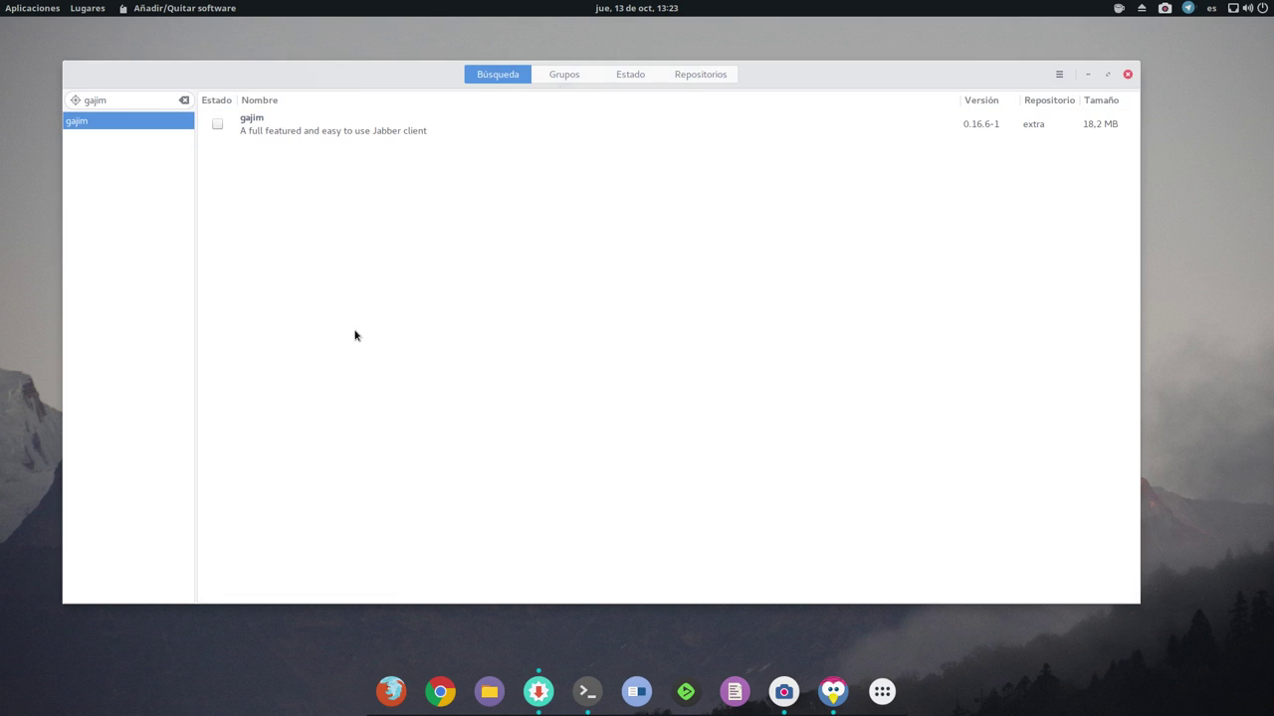
- Reinstall the gajim package and accept the operation summary
{"action": "left_click", "coordinate": [219, 127]}
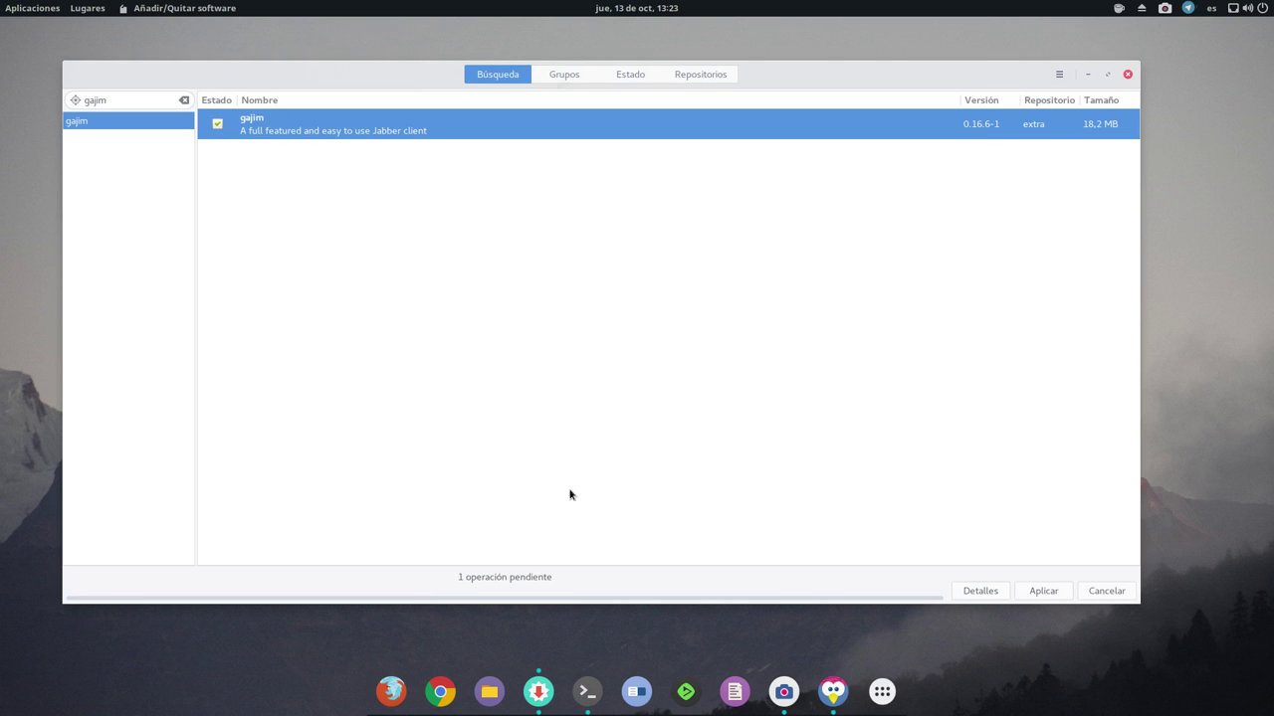
{"action": "left_click", "coordinate": [1042, 592]}
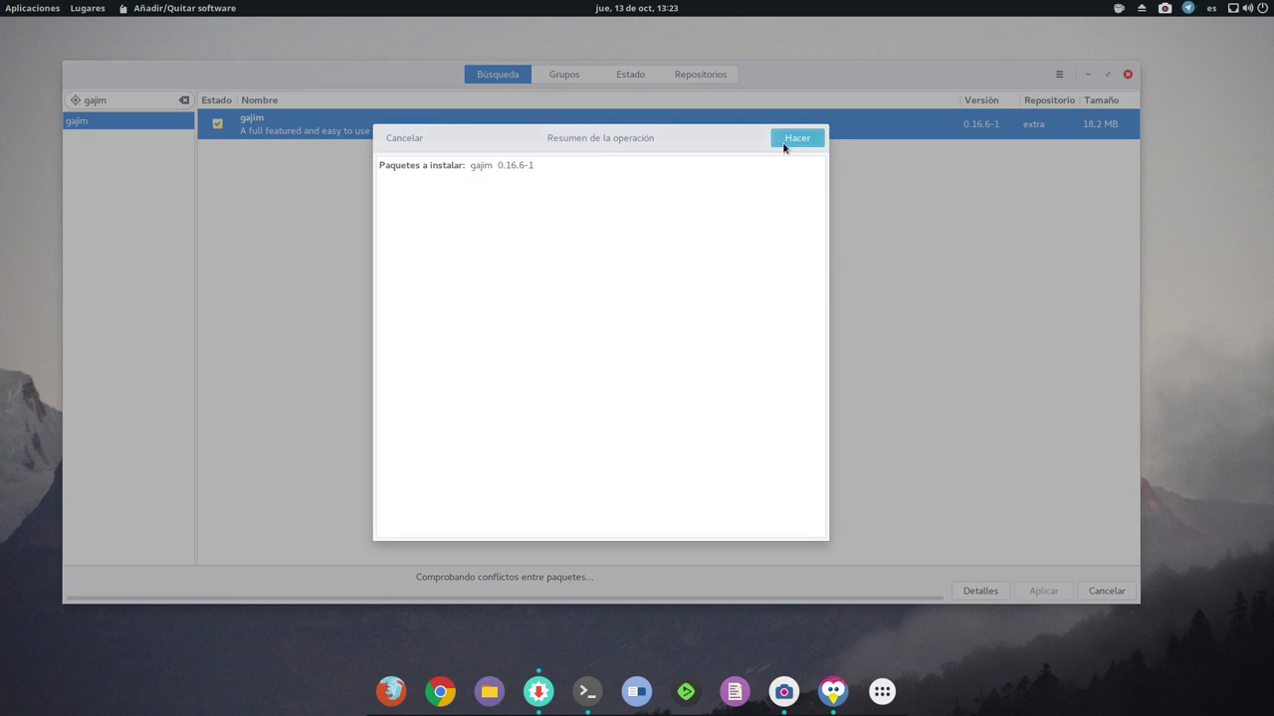
{"action": "left_click", "coordinate": [797, 138]}
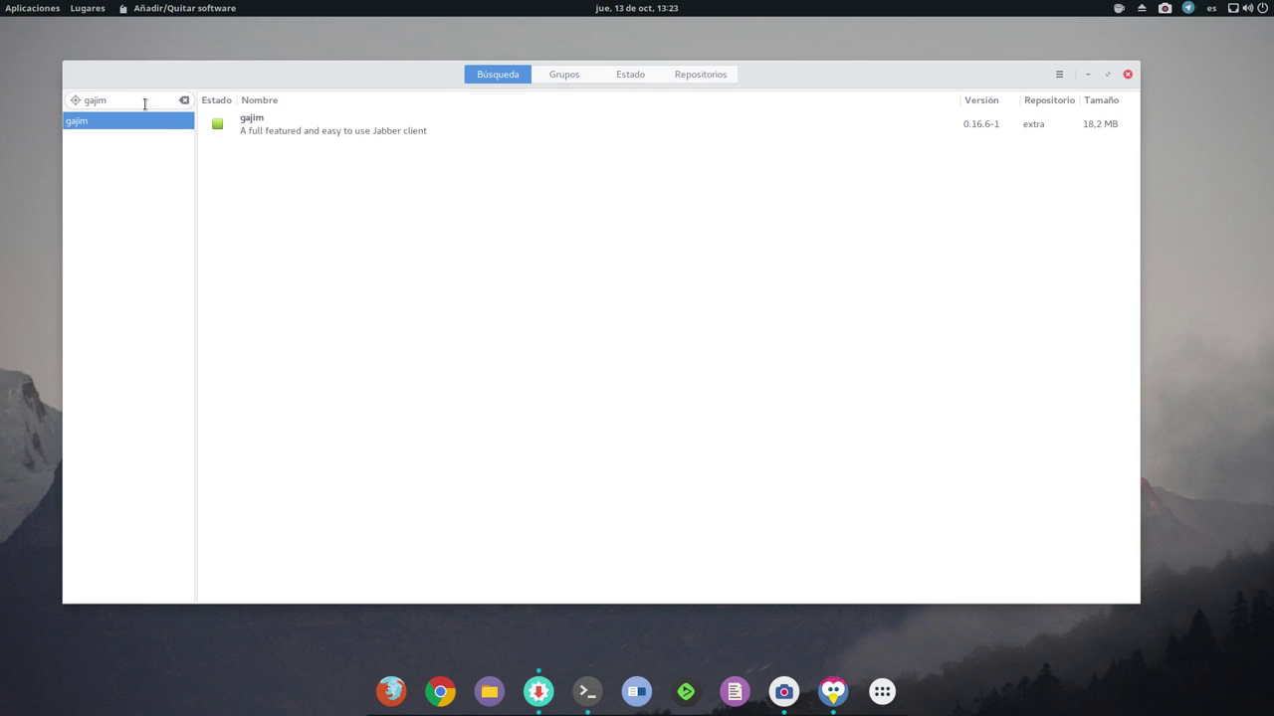
- Replace the gajim search term with "ubuntu" and search the packages for it
{"action": "left_click", "coordinate": [132, 100]}
{"action": "key", "text": "BackSpace"}
{"action": "key", "text": "BackSpace"}
{"action": "key", "text": "BackSpace"}
{"action": "key", "text": "BackSpace"}
{"action": "key", "text": "BackSpace"}
{"action": "type", "text": "ubuntu"}
{"action": "key", "text": "Return"}
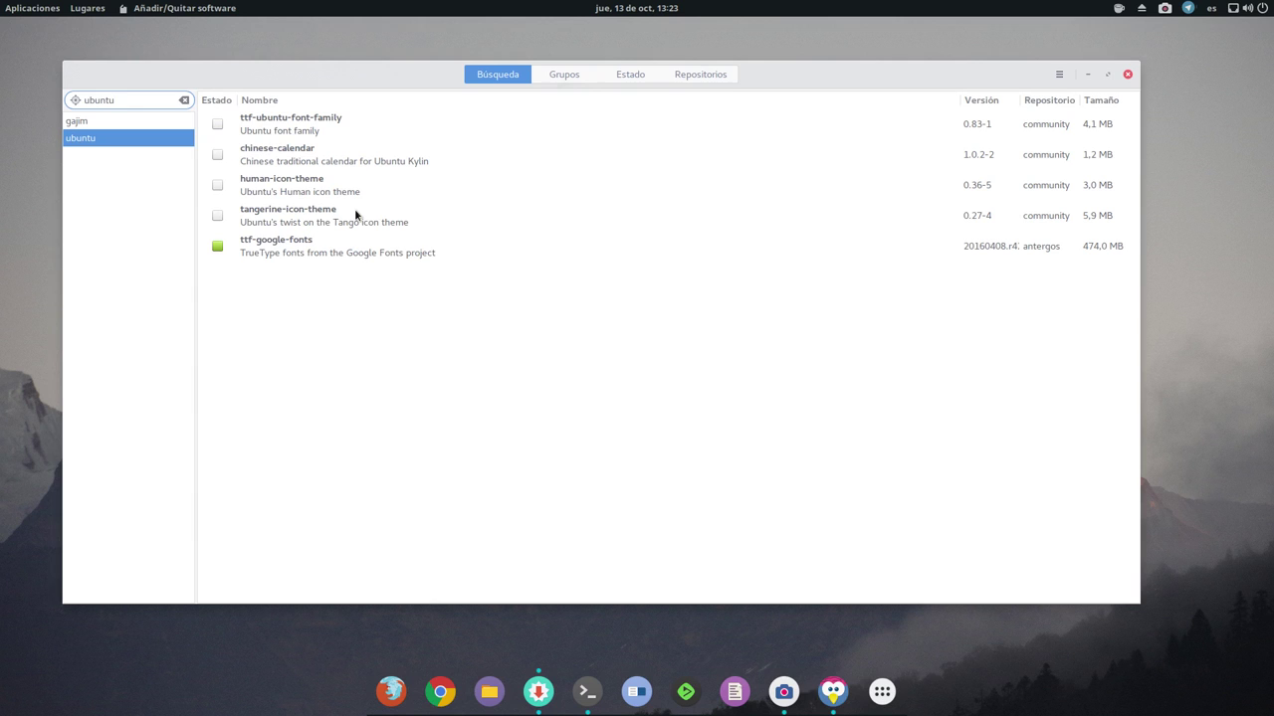
- Search the packages for "numix" instead of "ubuntu"
{"action": "double_click", "coordinate": [124, 99]}
{"action": "type", "text": "numix"}
{"action": "key", "text": "Return"}
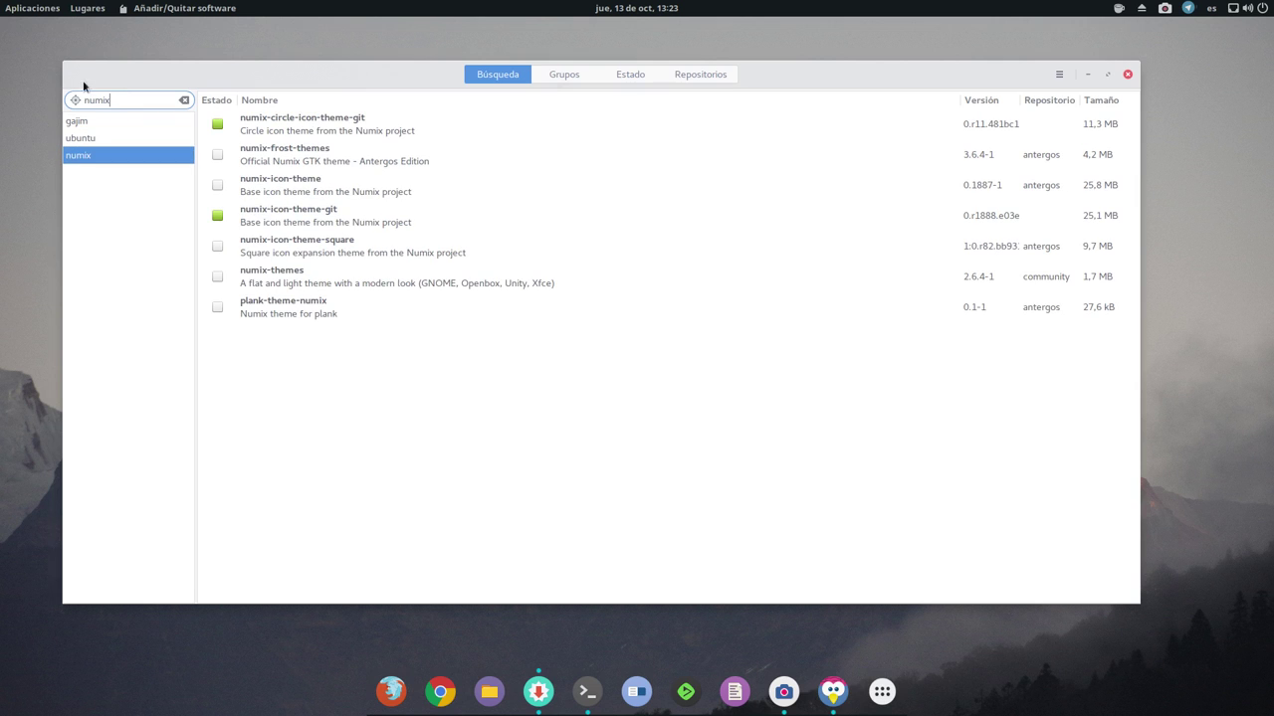
- Examine the Numix theme and icon packages in the results, comparing the regular, square, circle and git variants
{"action": "left_click", "coordinate": [295, 154]}
{"action": "left_click", "coordinate": [302, 191]}
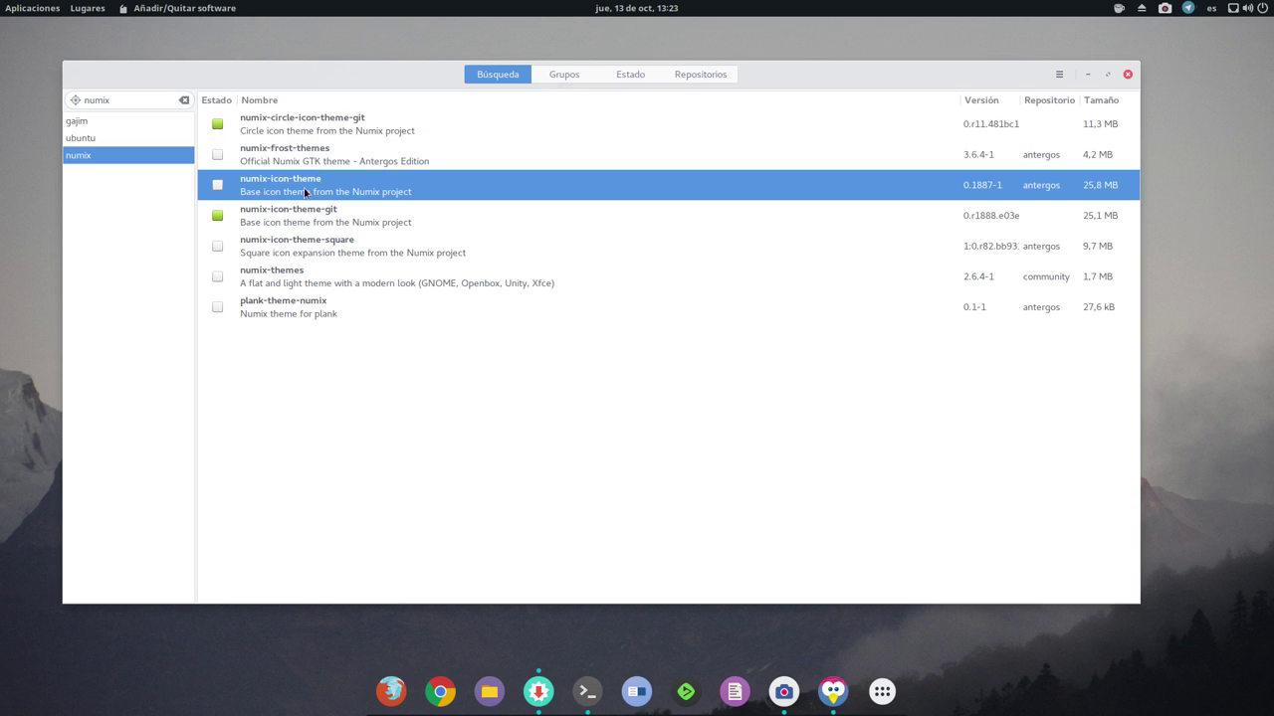
{"action": "left_click", "coordinate": [294, 256]}
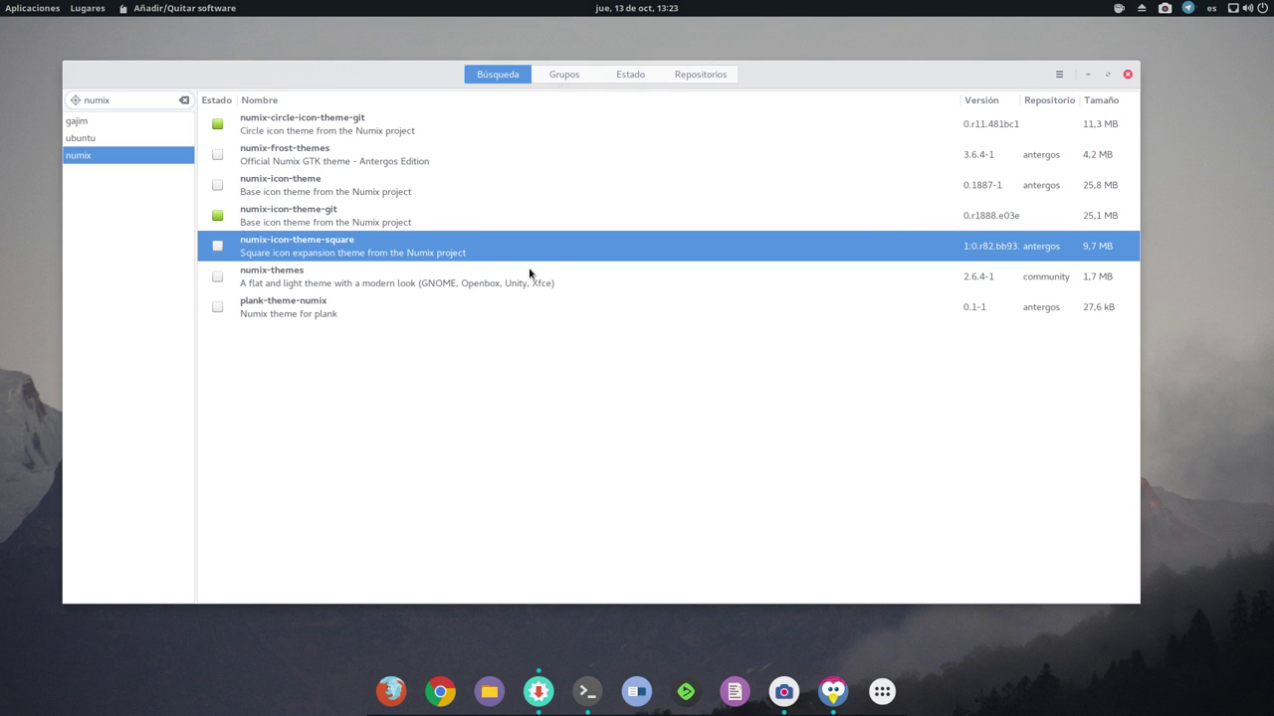
{"action": "left_click", "coordinate": [489, 280]}
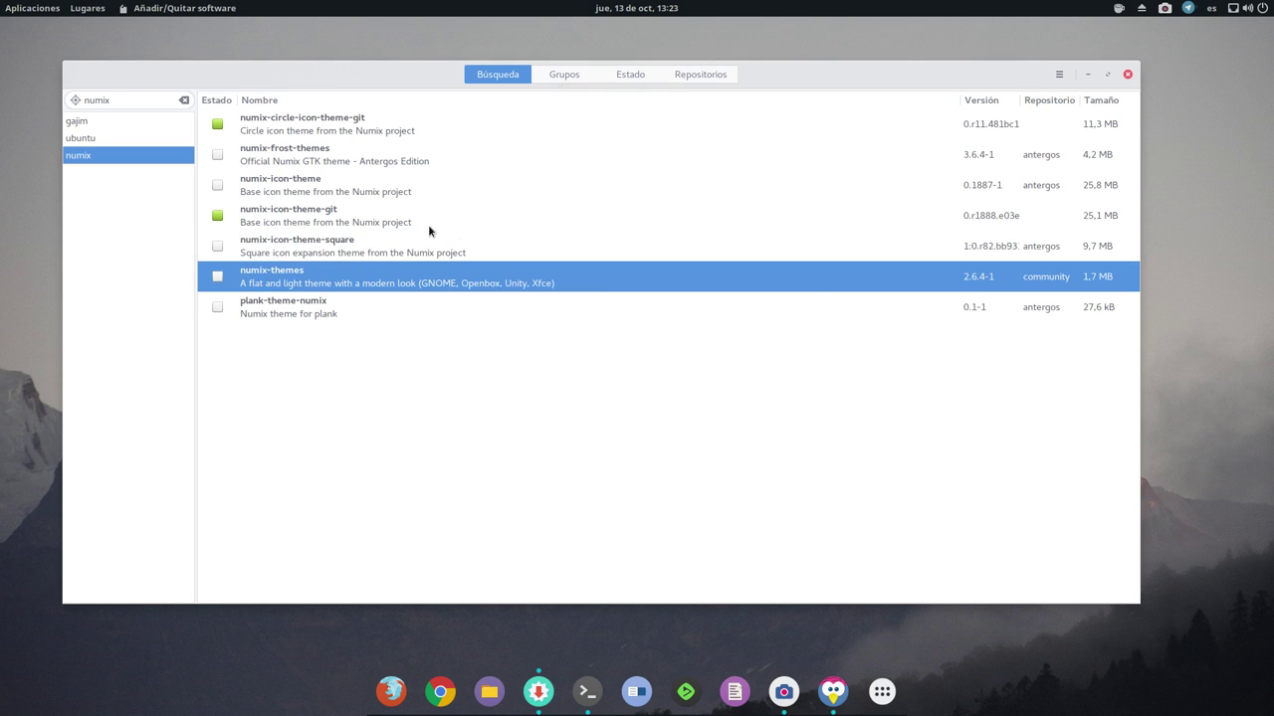
{"action": "left_click", "coordinate": [349, 128]}
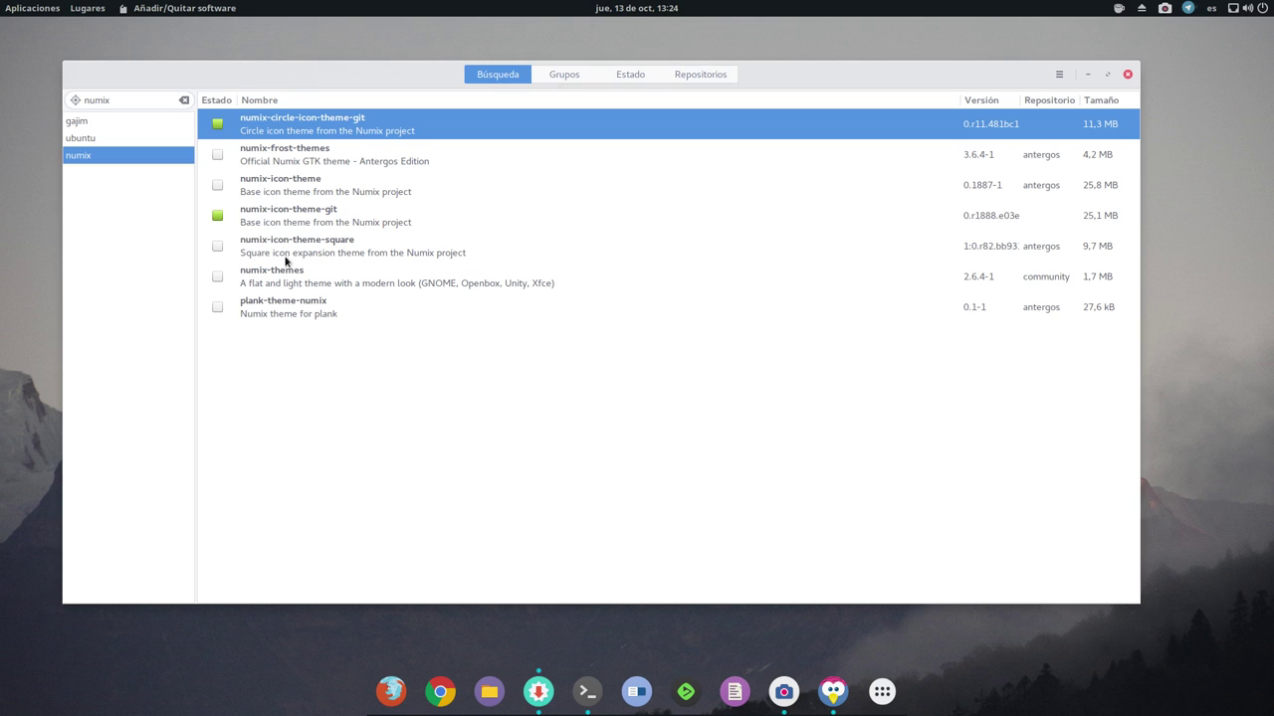
{"action": "left_click", "coordinate": [281, 190]}
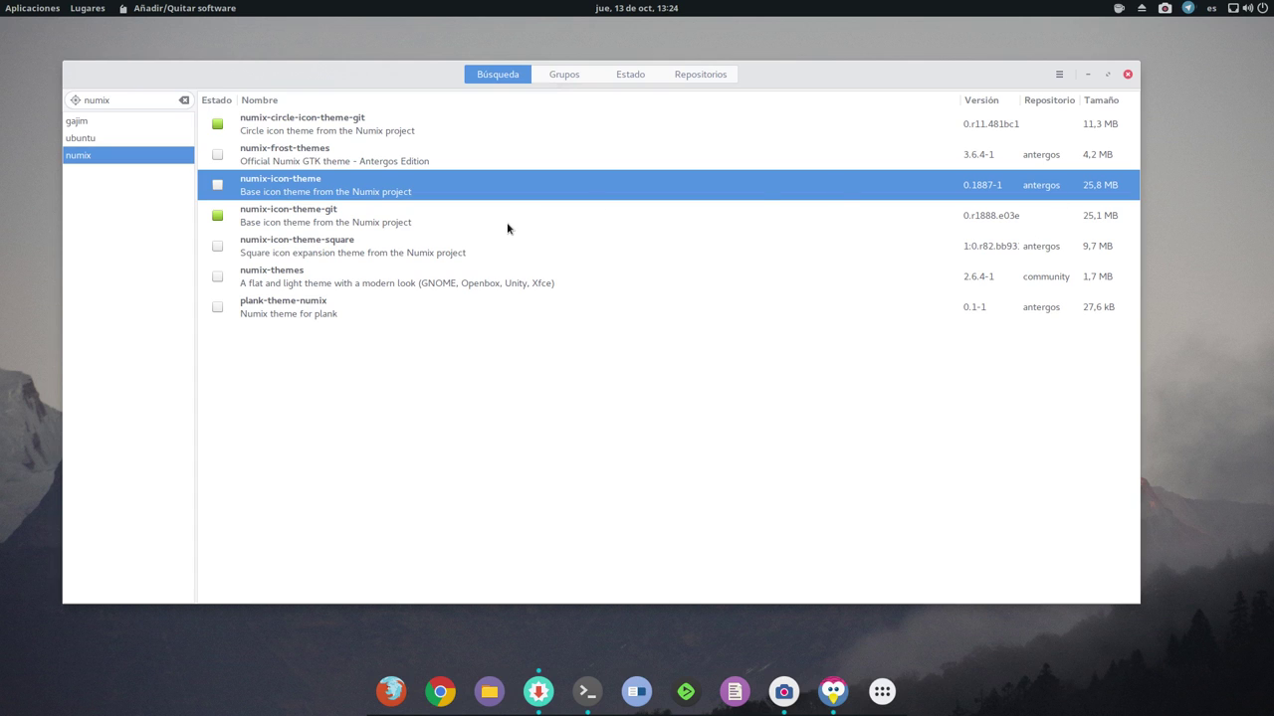
{"action": "left_click", "coordinate": [336, 134]}
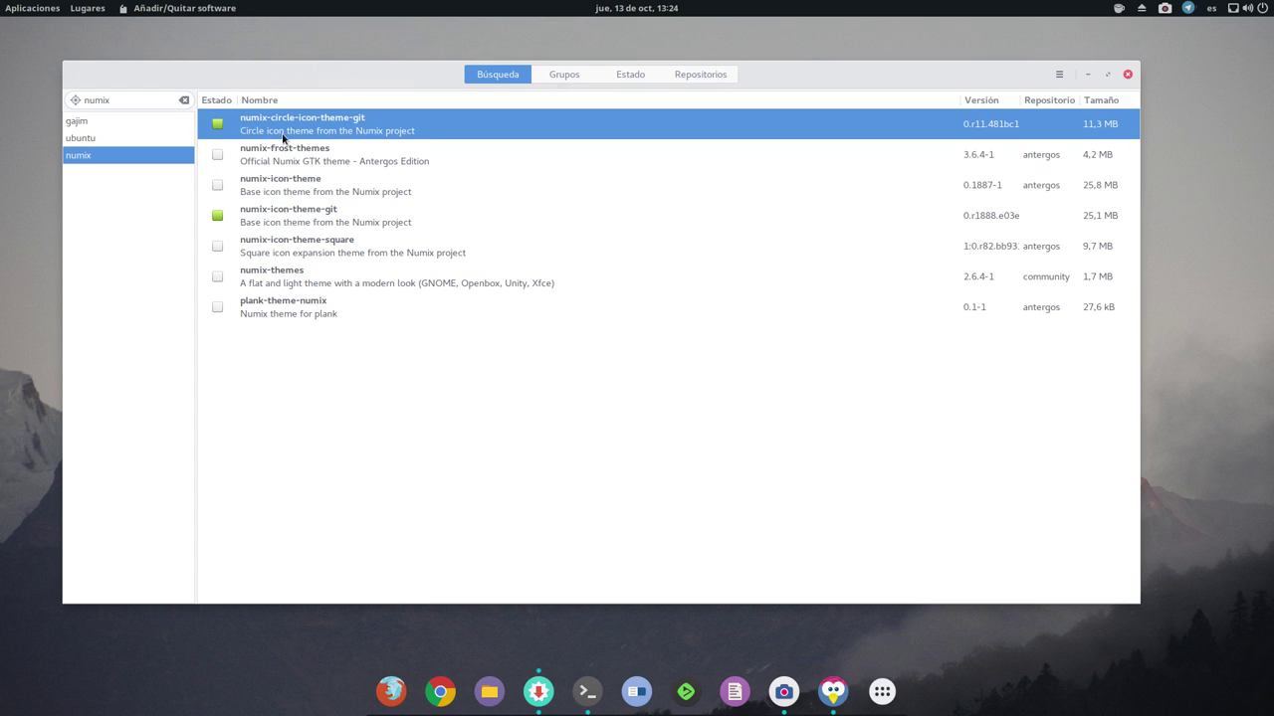
{"action": "left_click", "coordinate": [302, 217]}
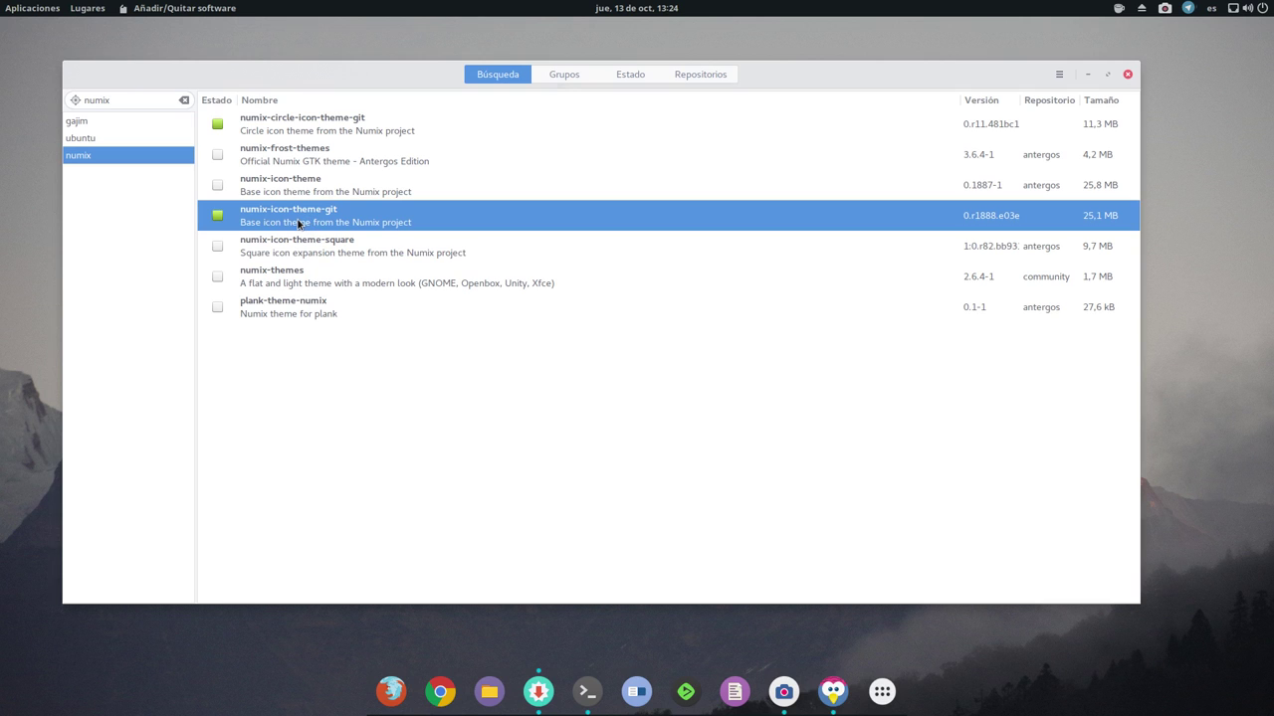
{"action": "left_click", "coordinate": [304, 127]}
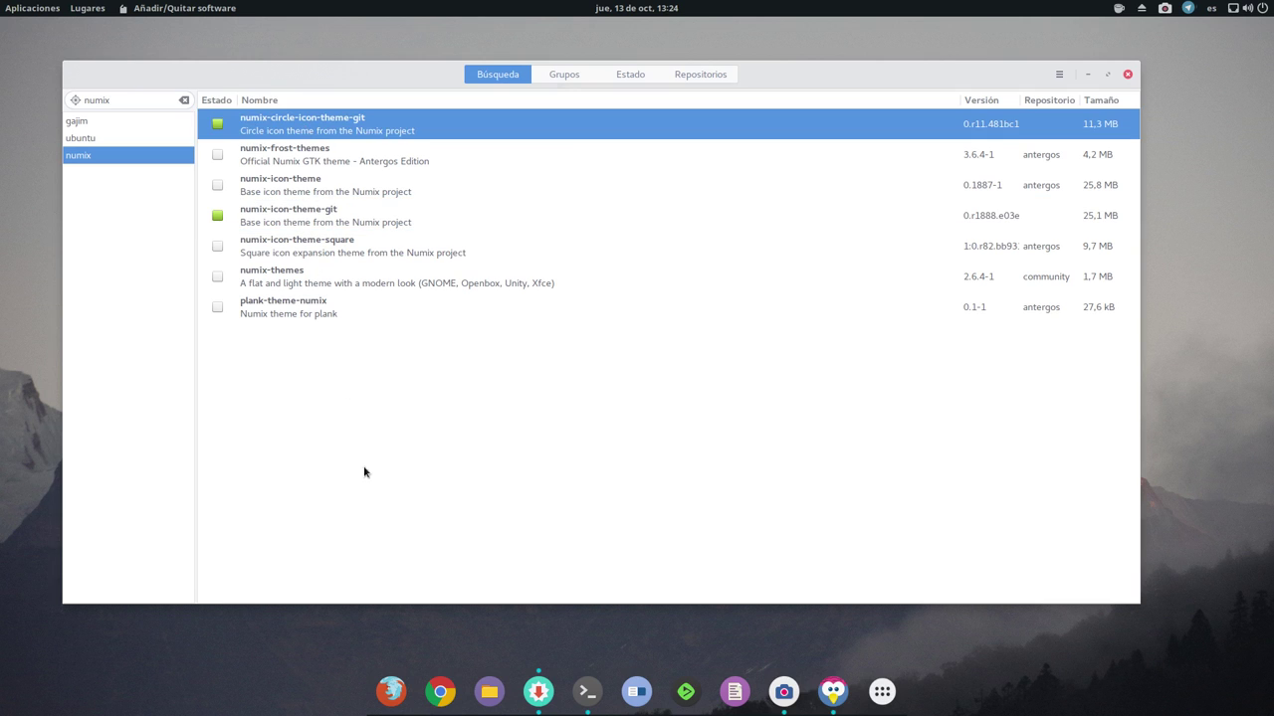
- Clear the search term, switch to browsing packages by group and shift the package manager window slightly
{"action": "left_click", "coordinate": [185, 101]}
{"action": "left_click", "coordinate": [126, 102]}
{"action": "left_click", "coordinate": [553, 76]}
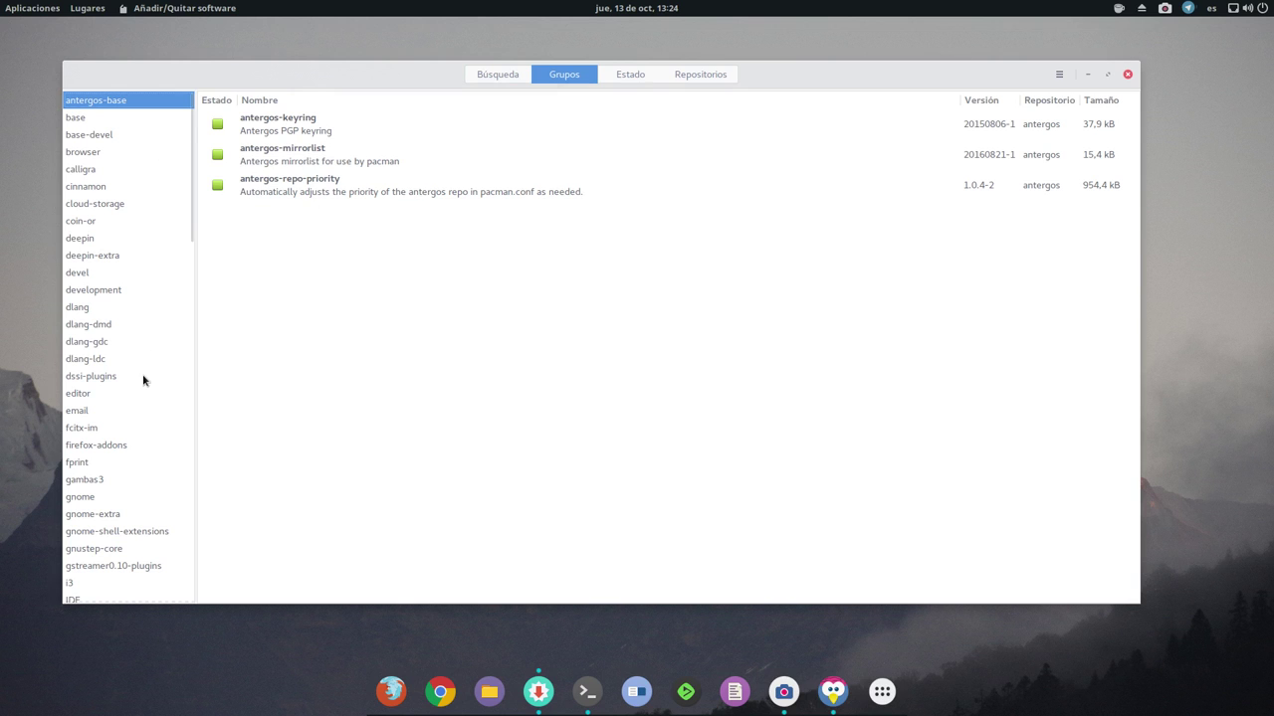
{"action": "mouse_move", "coordinate": [422, 71]}
{"action": "left_mouse_down"}
{"action": "mouse_move", "coordinate": [412, 60]}
{"action": "mouse_move", "coordinate": [431, 67]}
{"action": "left_mouse_up"}
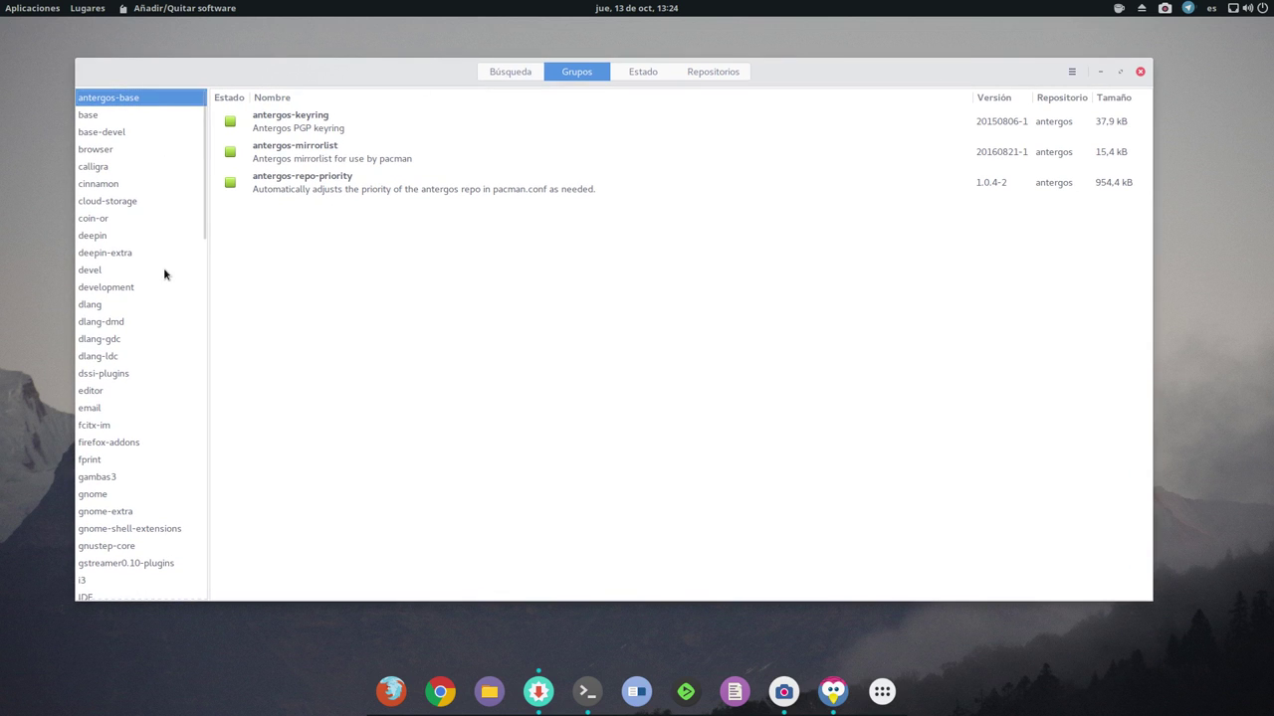
- Look through the packages in the base and base-devel groups
{"action": "left_click", "coordinate": [99, 115]}
{"action": "scroll", "coordinate": [432, 269], "scroll_direction": "down", "scroll_amount": 5}
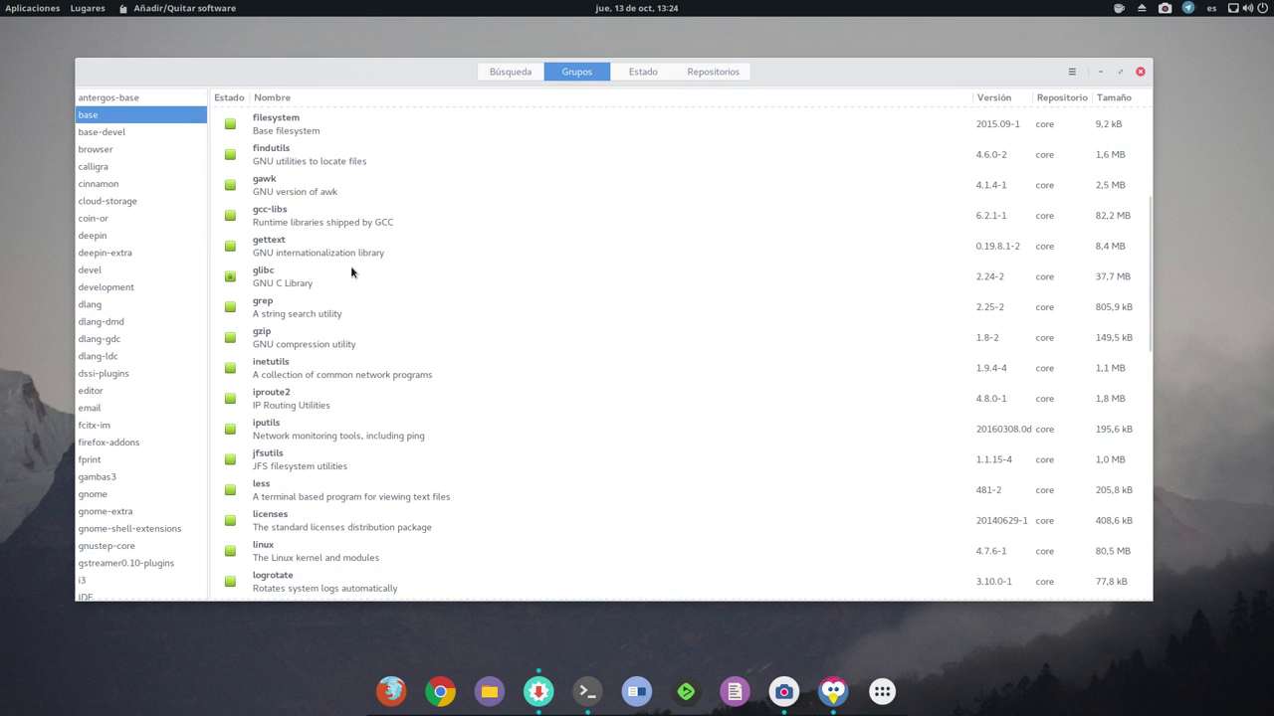
{"action": "scroll", "coordinate": [362, 273], "scroll_direction": "down", "scroll_amount": 10}
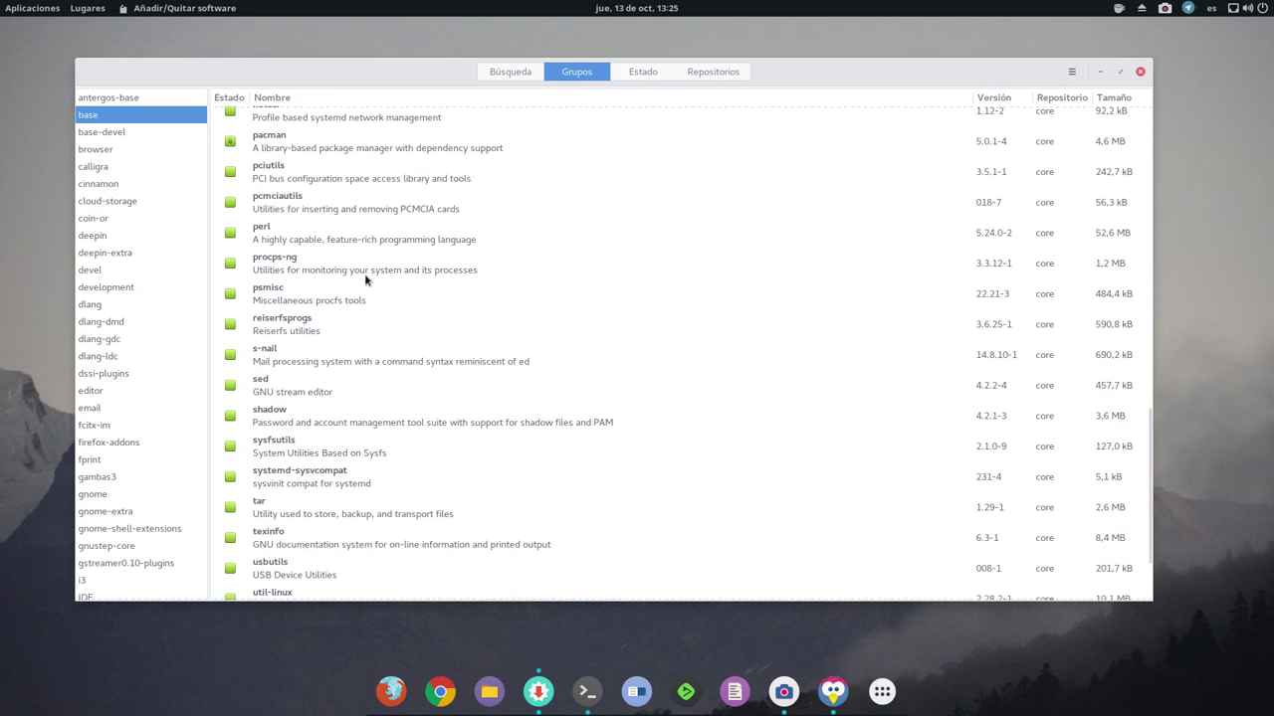
{"action": "left_click", "coordinate": [124, 132]}
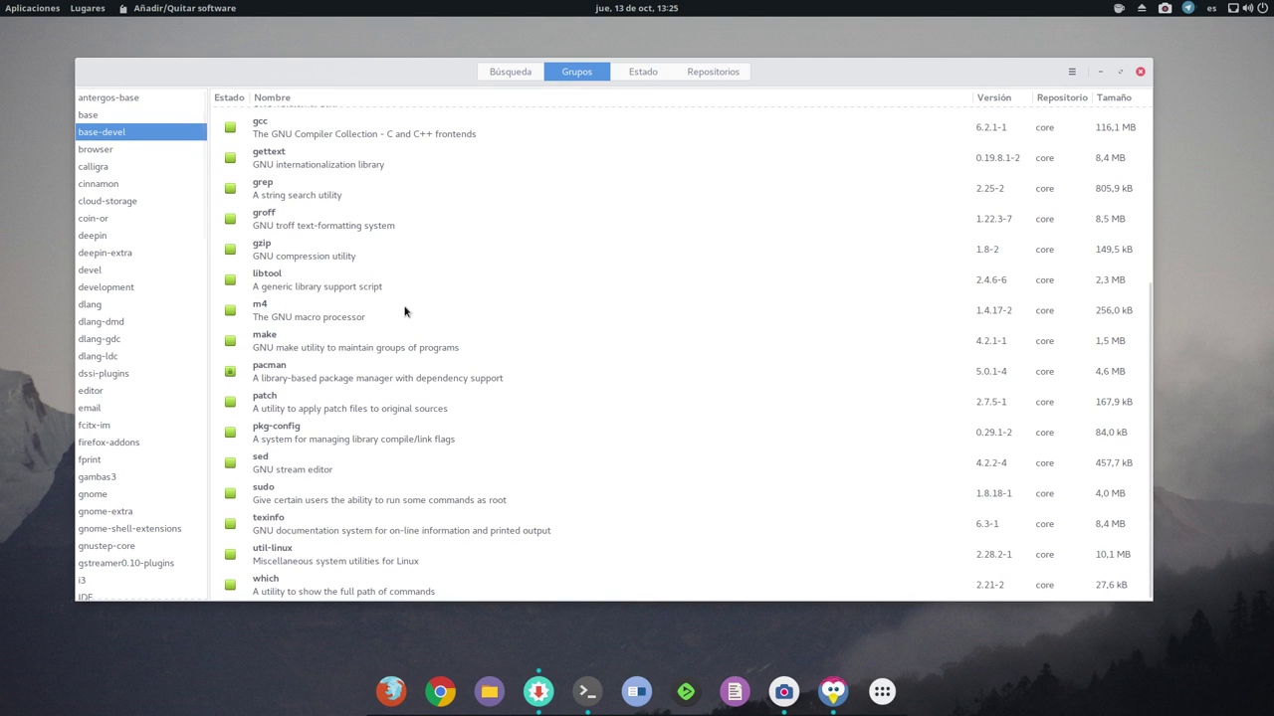
{"action": "scroll", "coordinate": [404, 318], "scroll_direction": "up", "scroll_amount": 5}
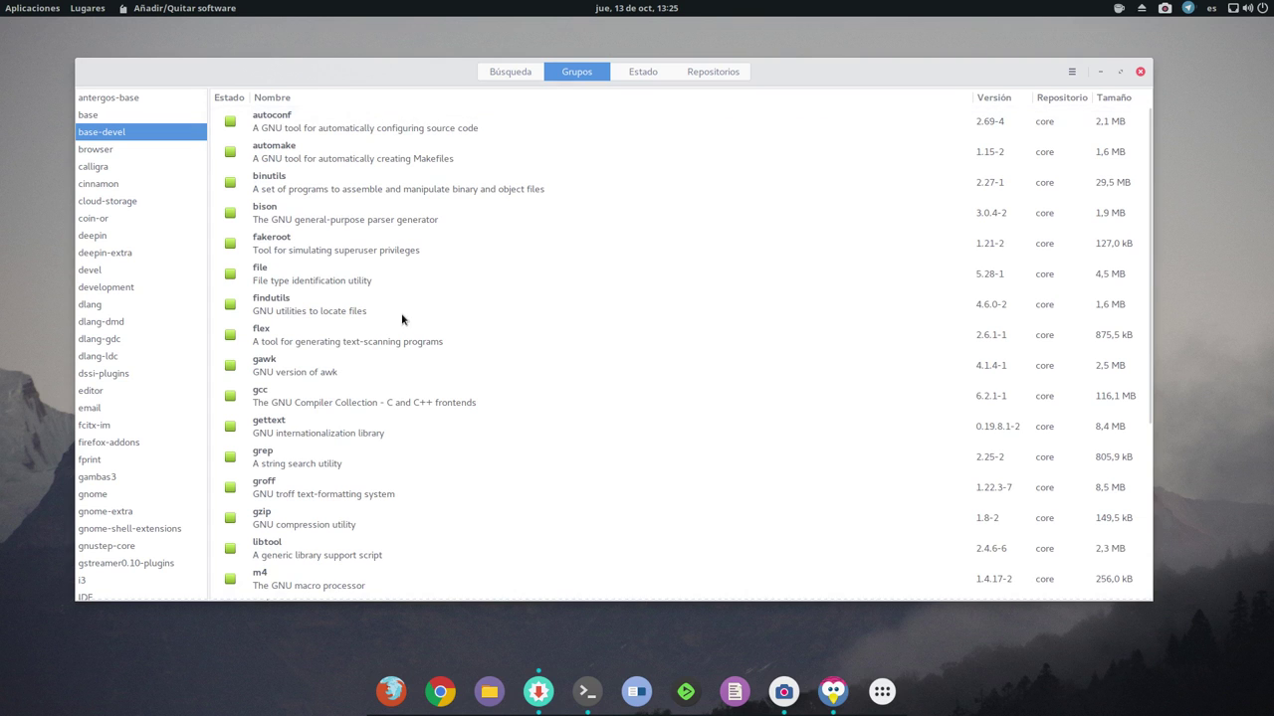
- Look through the packages in the cinnamon, deepin-extra and kde-applications groups
{"action": "left_click", "coordinate": [106, 184]}
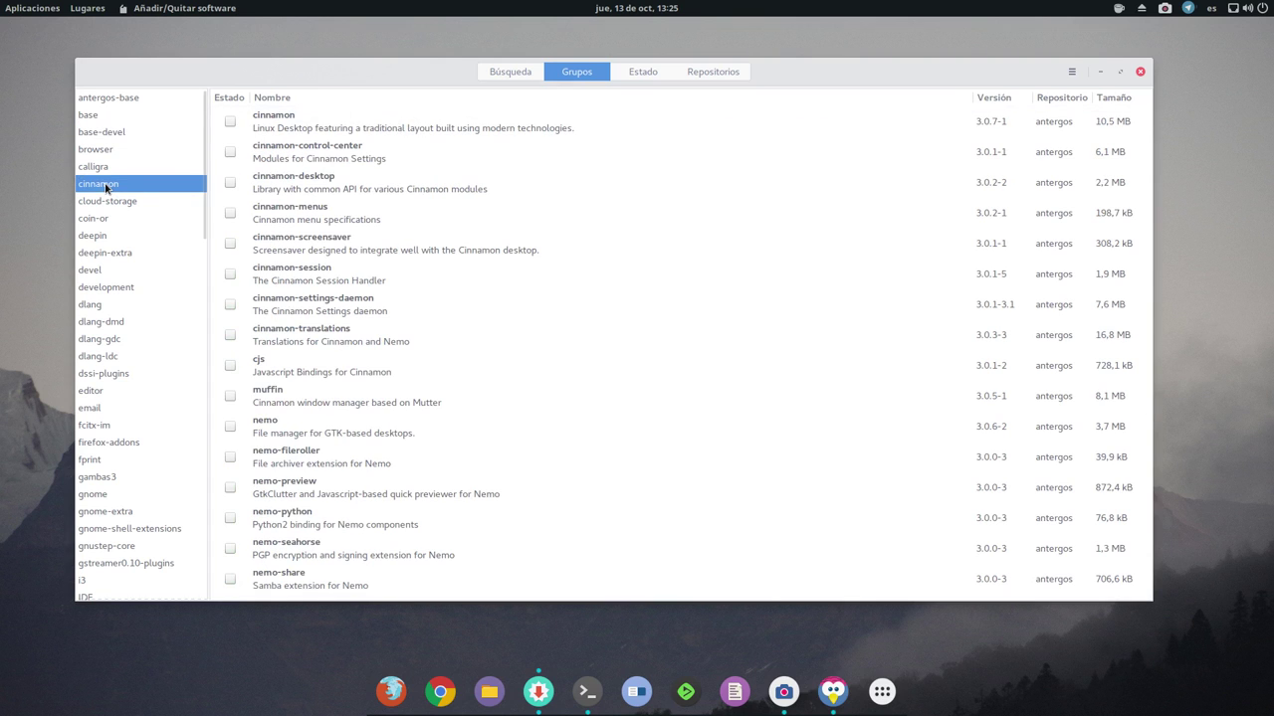
{"action": "left_click", "coordinate": [127, 255]}
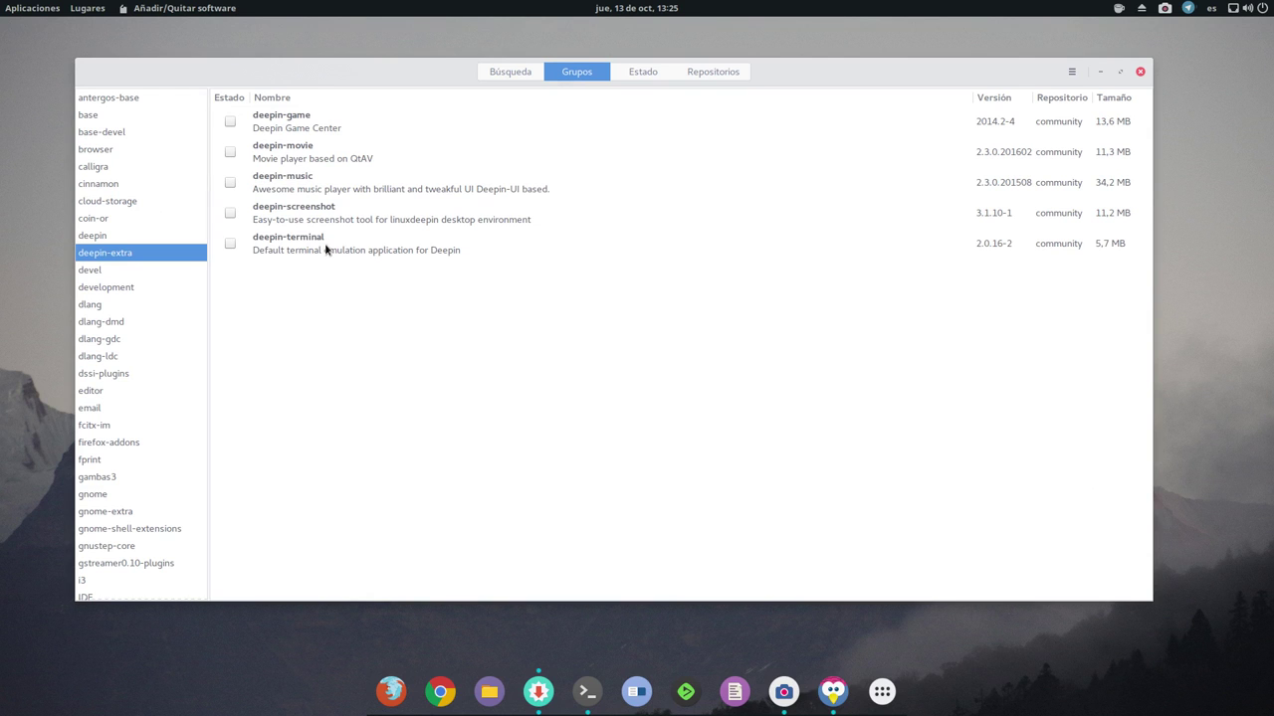
{"action": "scroll", "coordinate": [171, 286], "scroll_direction": "down", "scroll_amount": 8}
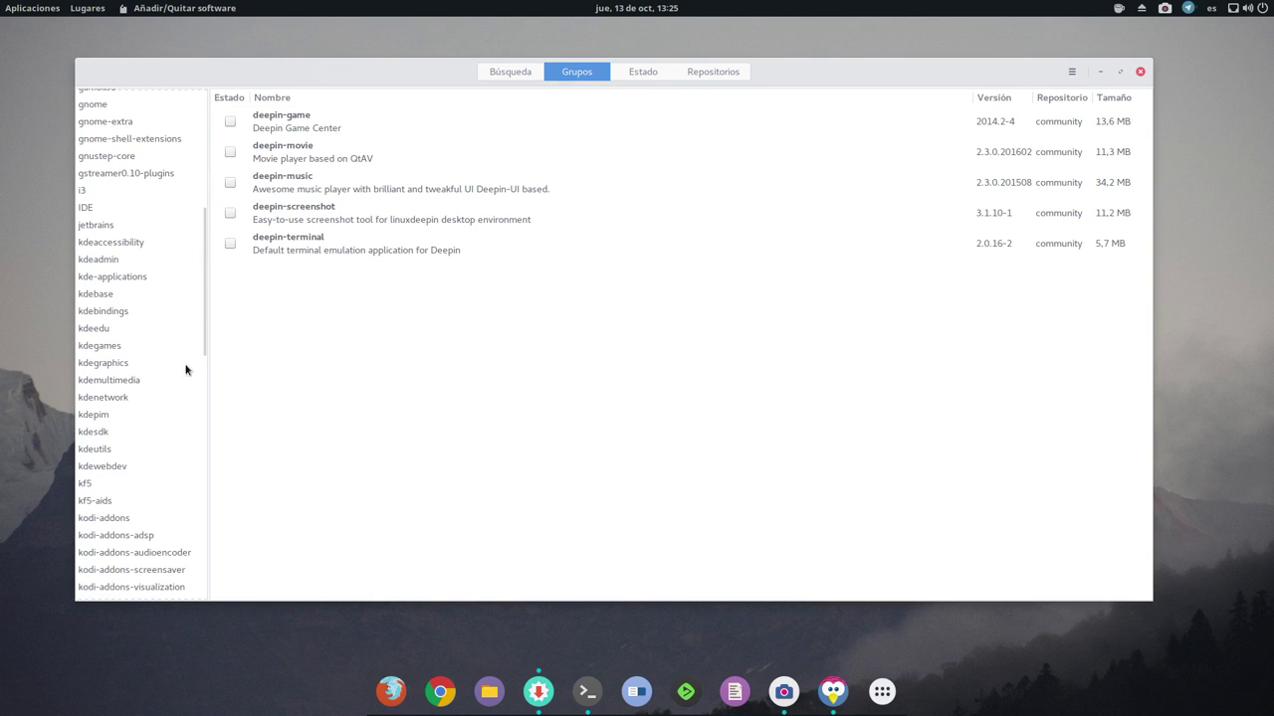
{"action": "left_click", "coordinate": [106, 281]}
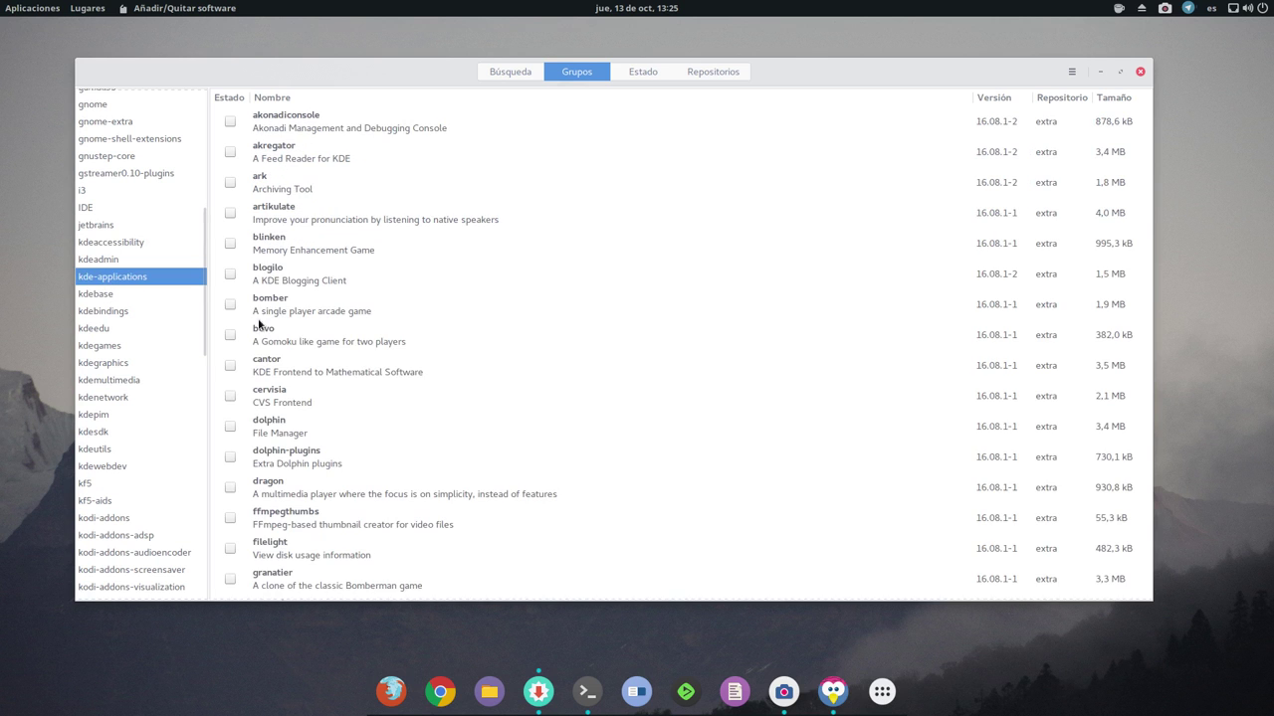
{"action": "scroll", "coordinate": [380, 332], "scroll_direction": "down", "scroll_amount": 3}
{"action": "scroll", "coordinate": [380, 328], "scroll_direction": "down", "scroll_amount": 10}
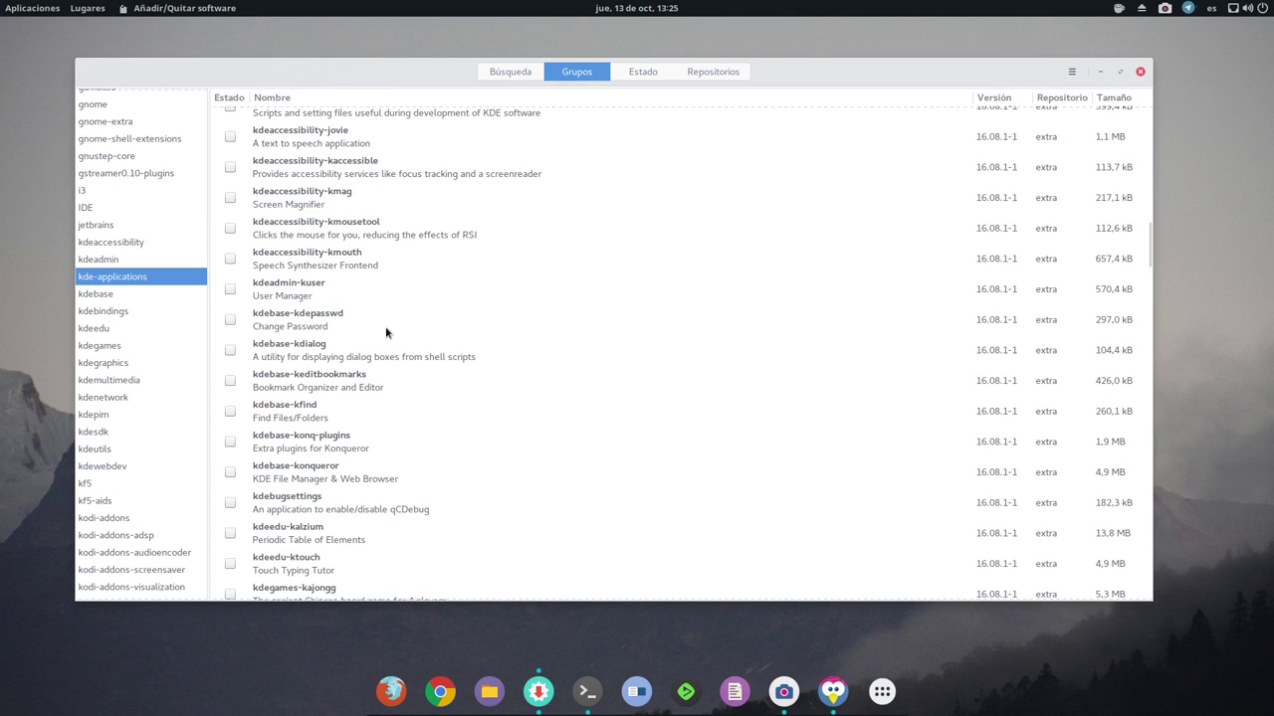
{"action": "scroll", "coordinate": [386, 332], "scroll_direction": "down", "scroll_amount": 3}
- Look through the packages in the mate and xfce4 groups and return to the start of the group list
{"action": "scroll", "coordinate": [160, 417], "scroll_direction": "down", "scroll_amount": 10}
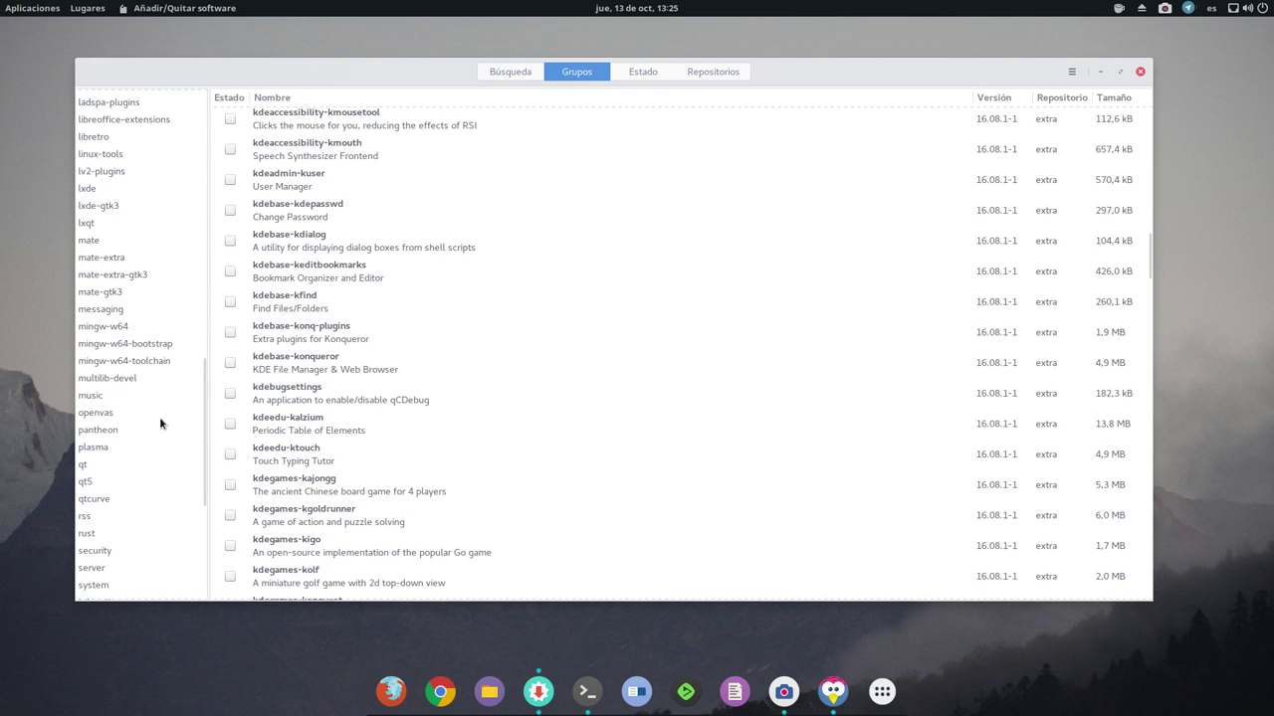
{"action": "left_click", "coordinate": [96, 245]}
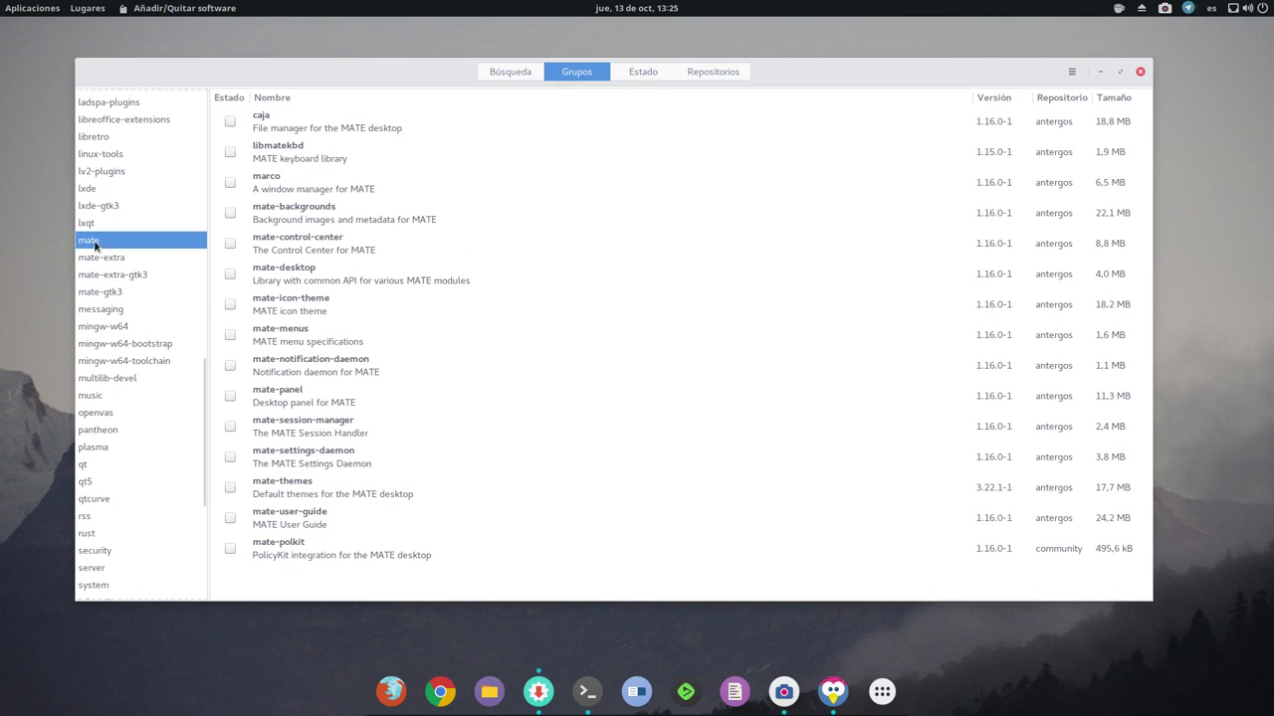
{"action": "scroll", "coordinate": [134, 422], "scroll_direction": "down", "scroll_amount": 6}
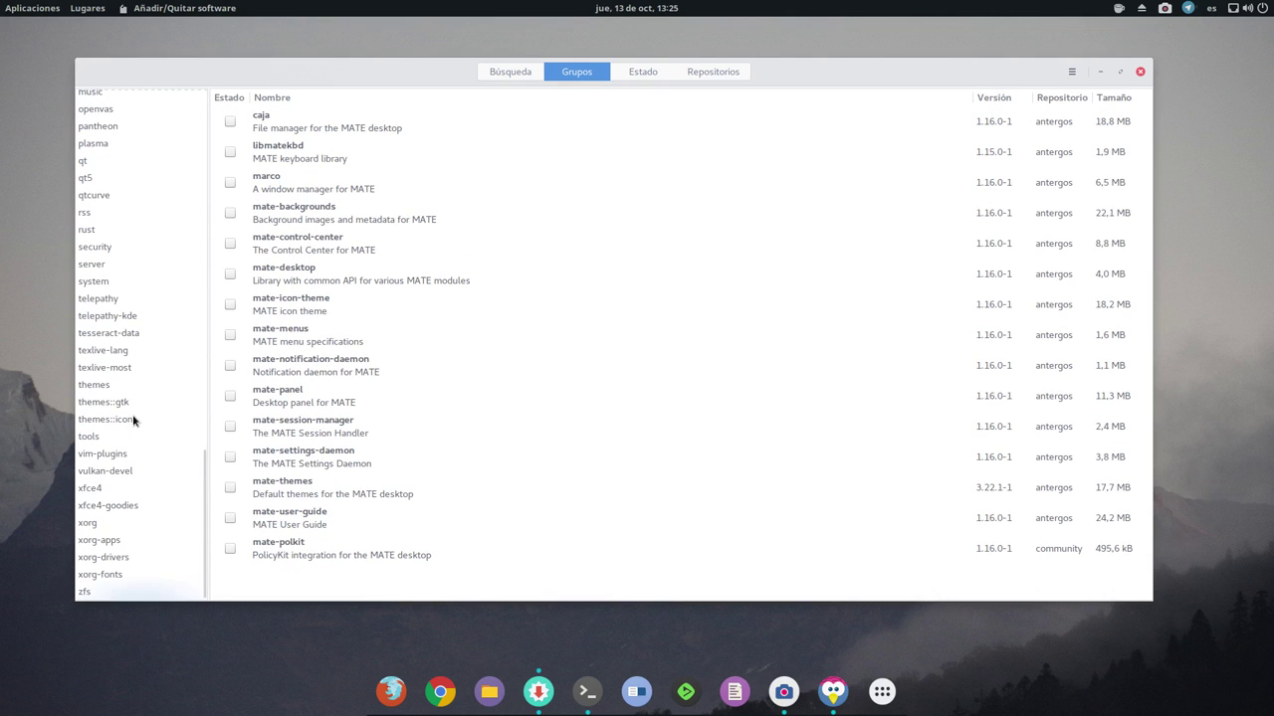
{"action": "left_click", "coordinate": [91, 489]}
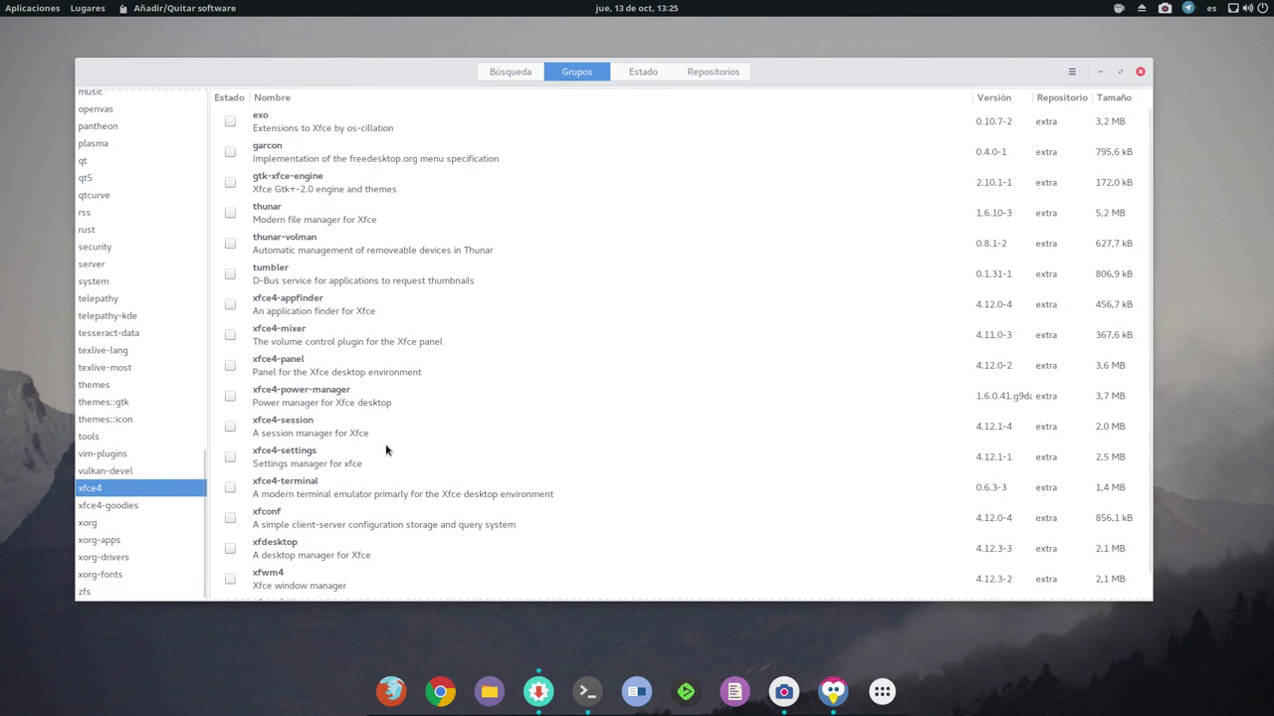
{"action": "scroll", "coordinate": [348, 318], "scroll_direction": "down", "scroll_amount": 1}
{"action": "scroll", "coordinate": [348, 319], "scroll_direction": "up", "scroll_amount": 1}
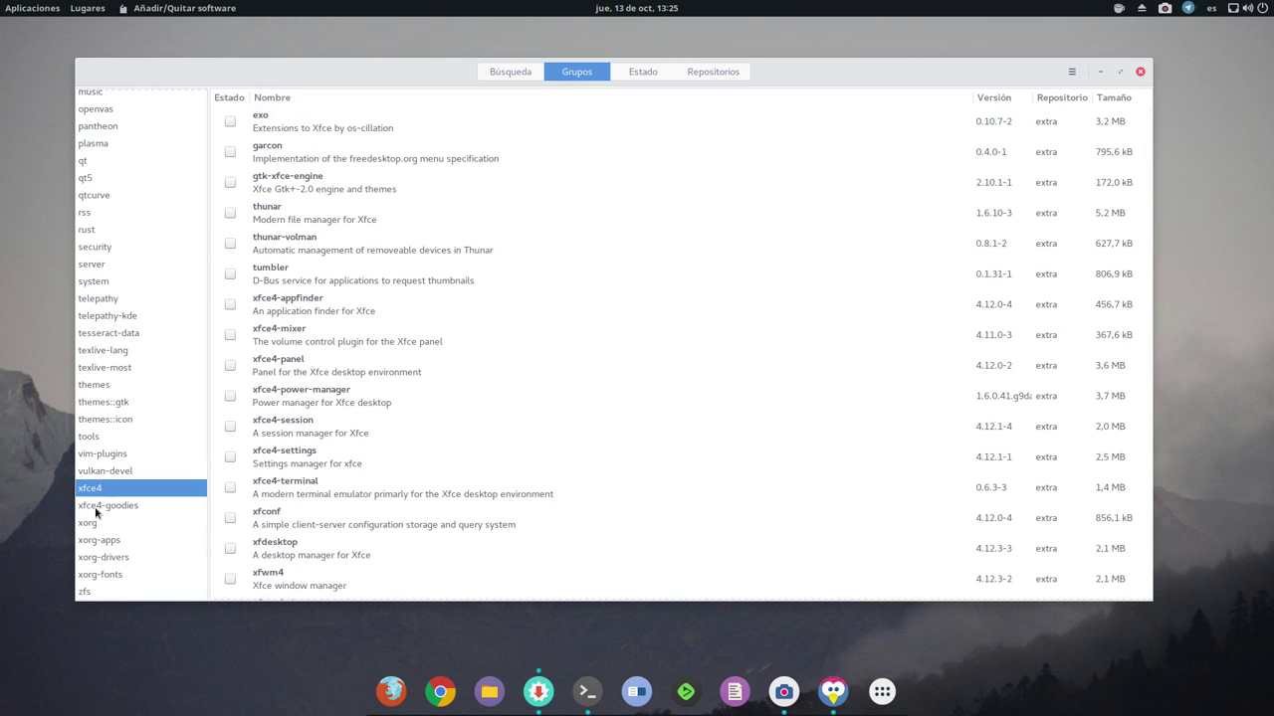
{"action": "scroll", "coordinate": [159, 379], "scroll_direction": "up", "scroll_amount": 15}
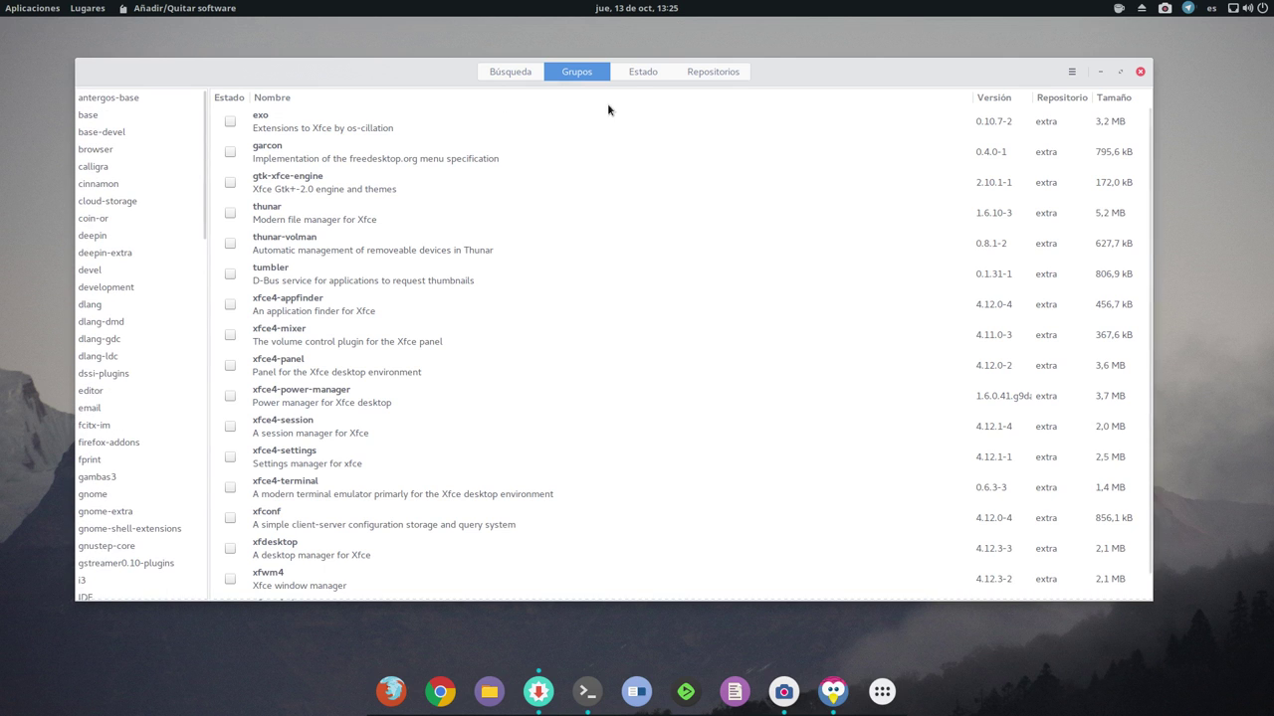
- Browse packages by status, looking through the installed packages and listing the orphaned ones
{"action": "left_click", "coordinate": [640, 75]}
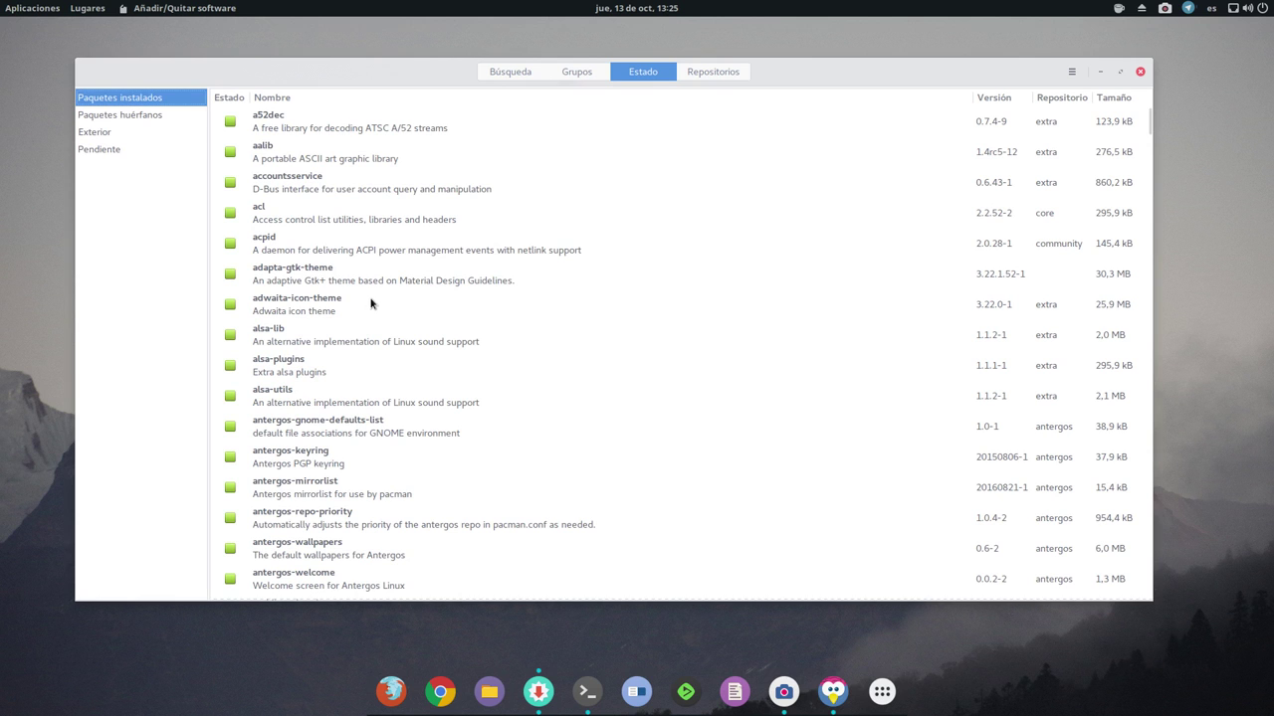
{"action": "scroll", "coordinate": [371, 304], "scroll_direction": "down", "scroll_amount": 10}
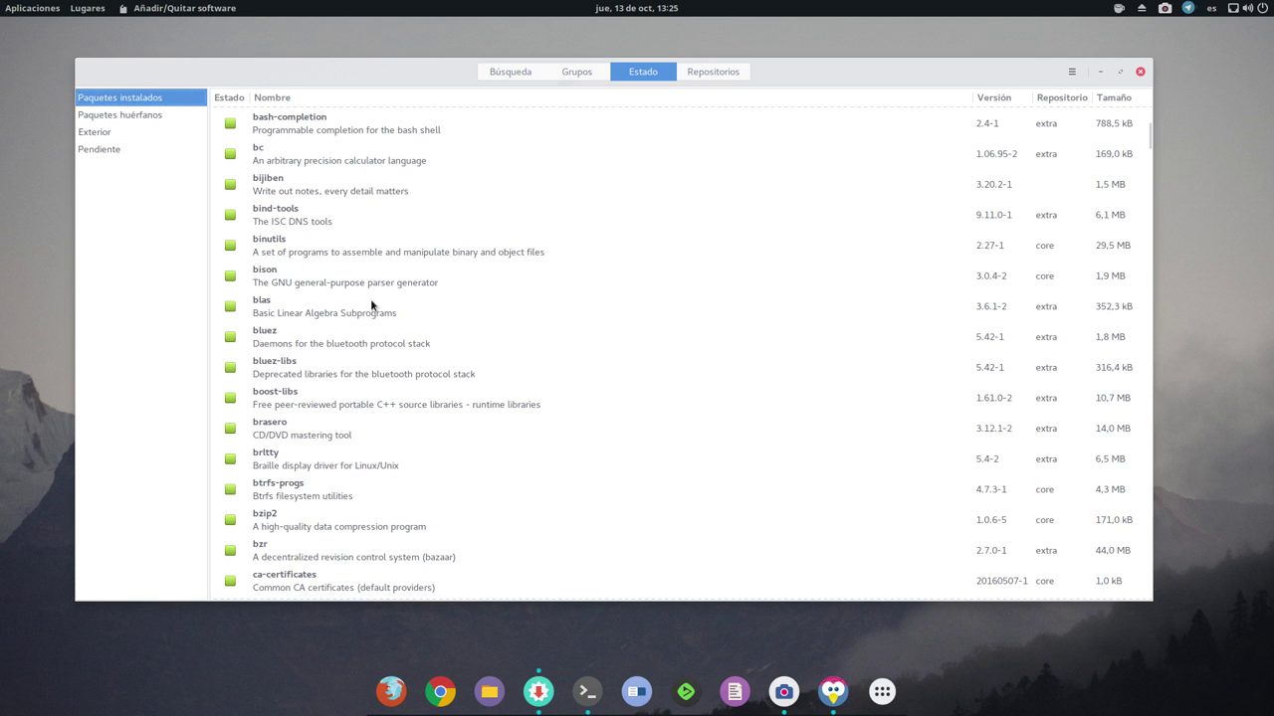
{"action": "scroll", "coordinate": [295, 295], "scroll_direction": "down", "scroll_amount": 8}
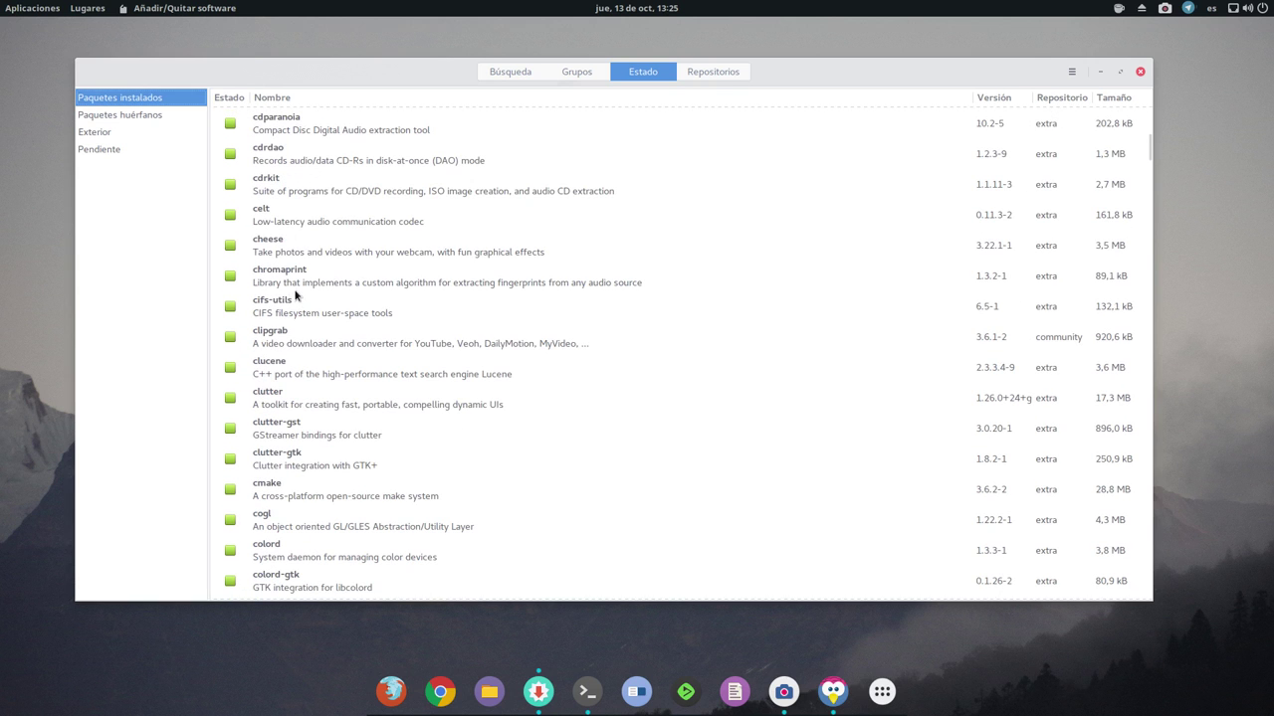
{"action": "scroll", "coordinate": [379, 265], "scroll_direction": "down", "scroll_amount": 6}
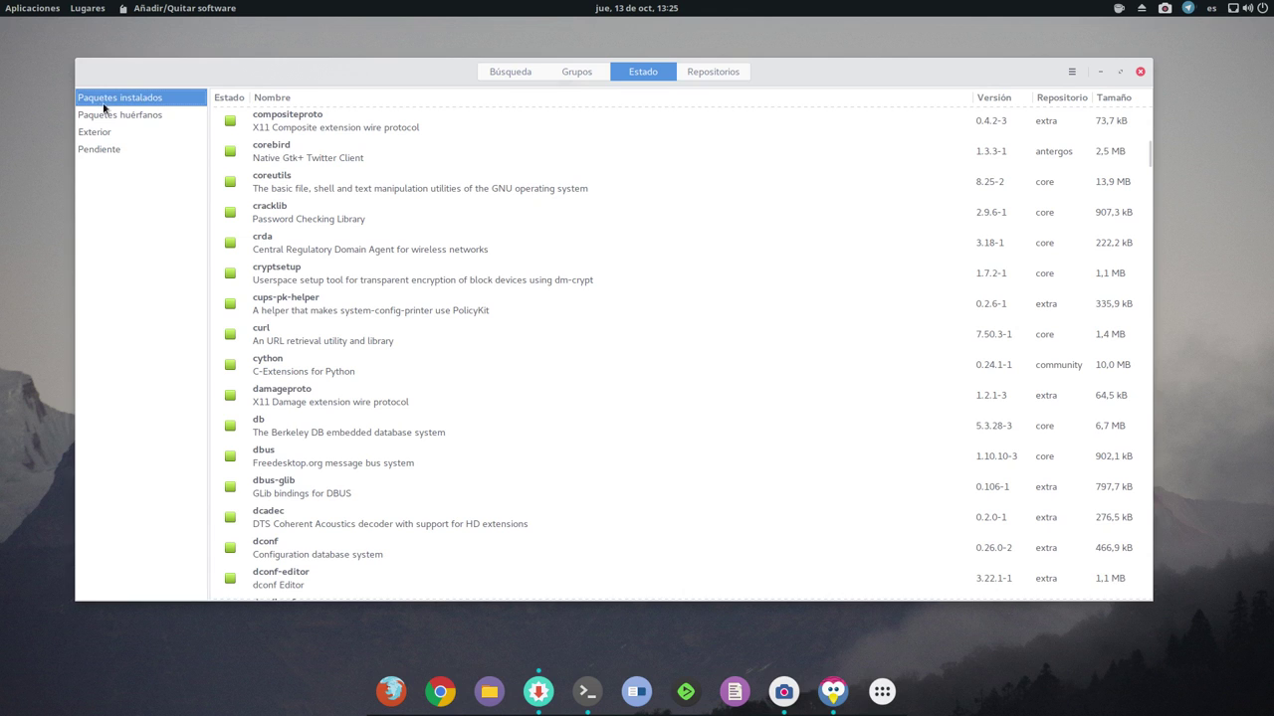
{"action": "left_click", "coordinate": [153, 116]}
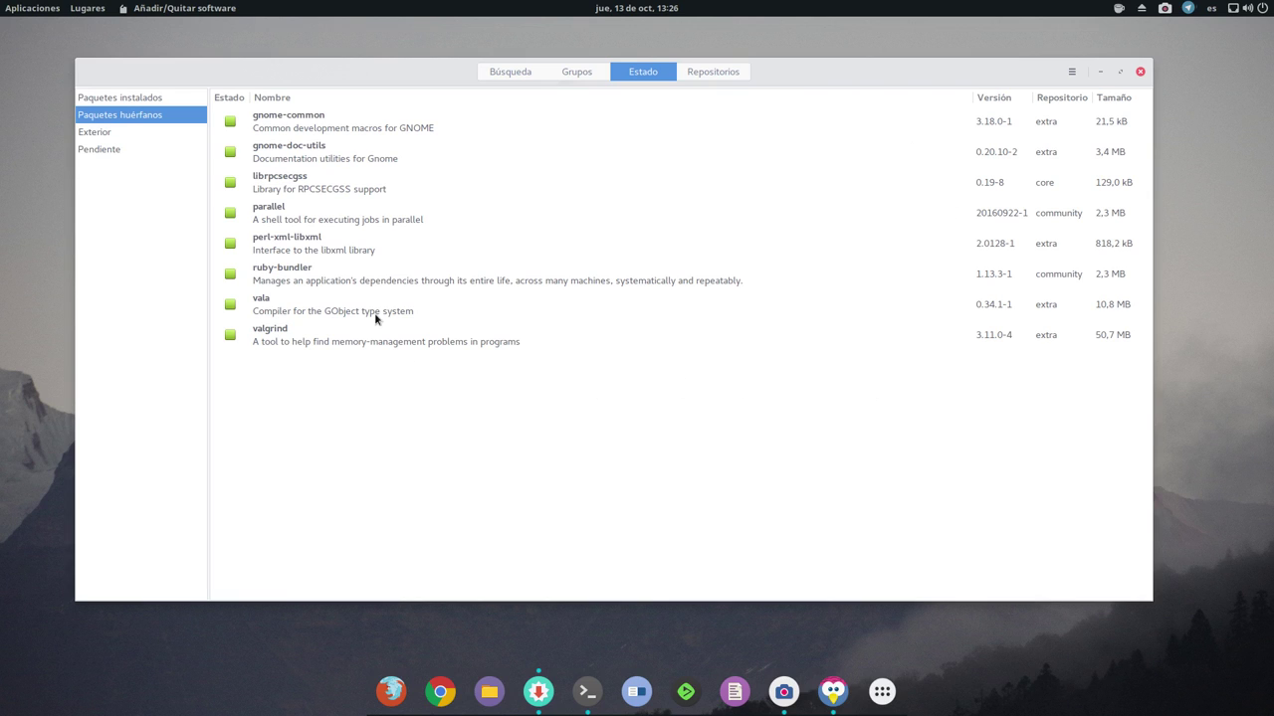
- List the external (Exterior) packages and go through them from adapta-gtk-theme to google-talkplugin
{"action": "left_click", "coordinate": [107, 135]}
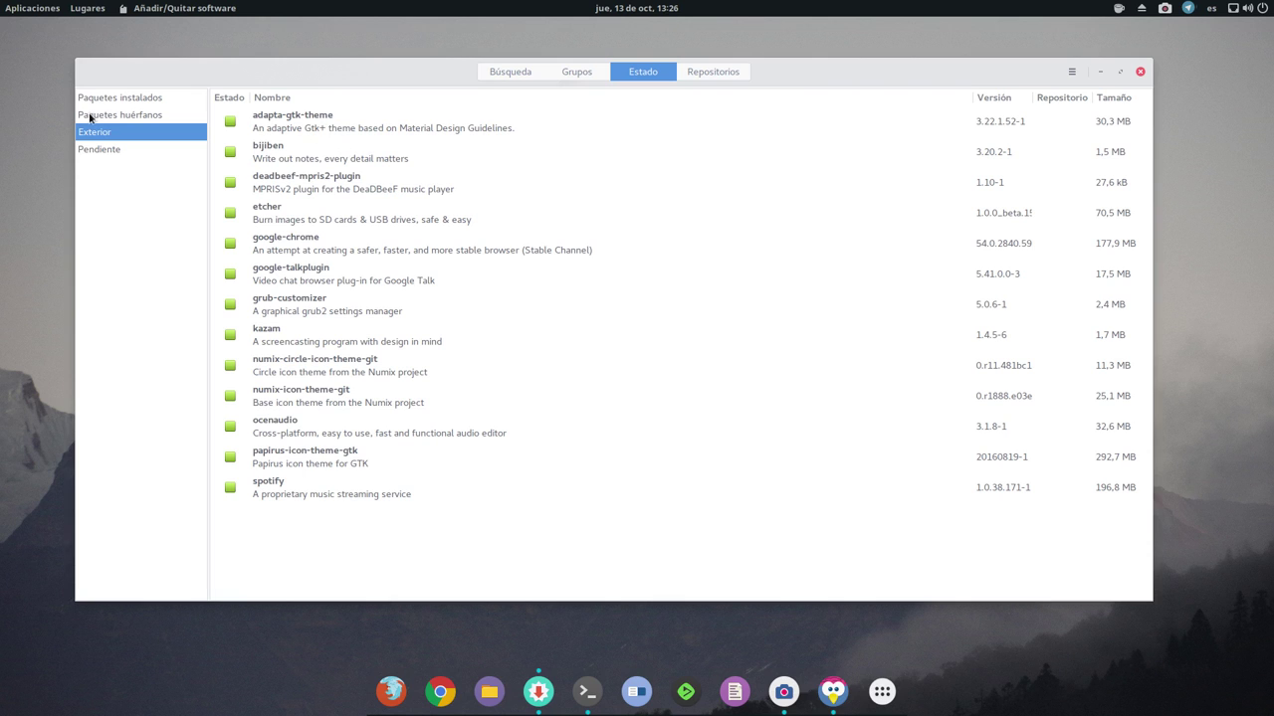
{"action": "left_click", "coordinate": [295, 122]}
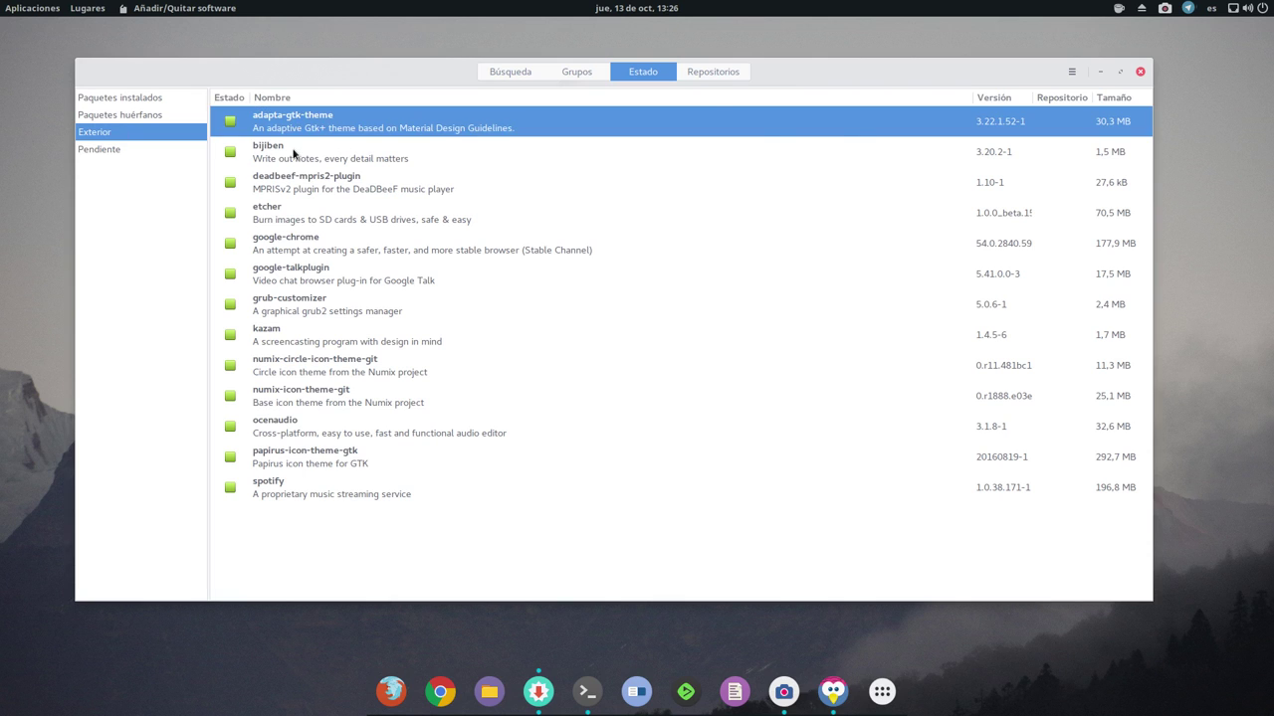
{"action": "left_click", "coordinate": [295, 155]}
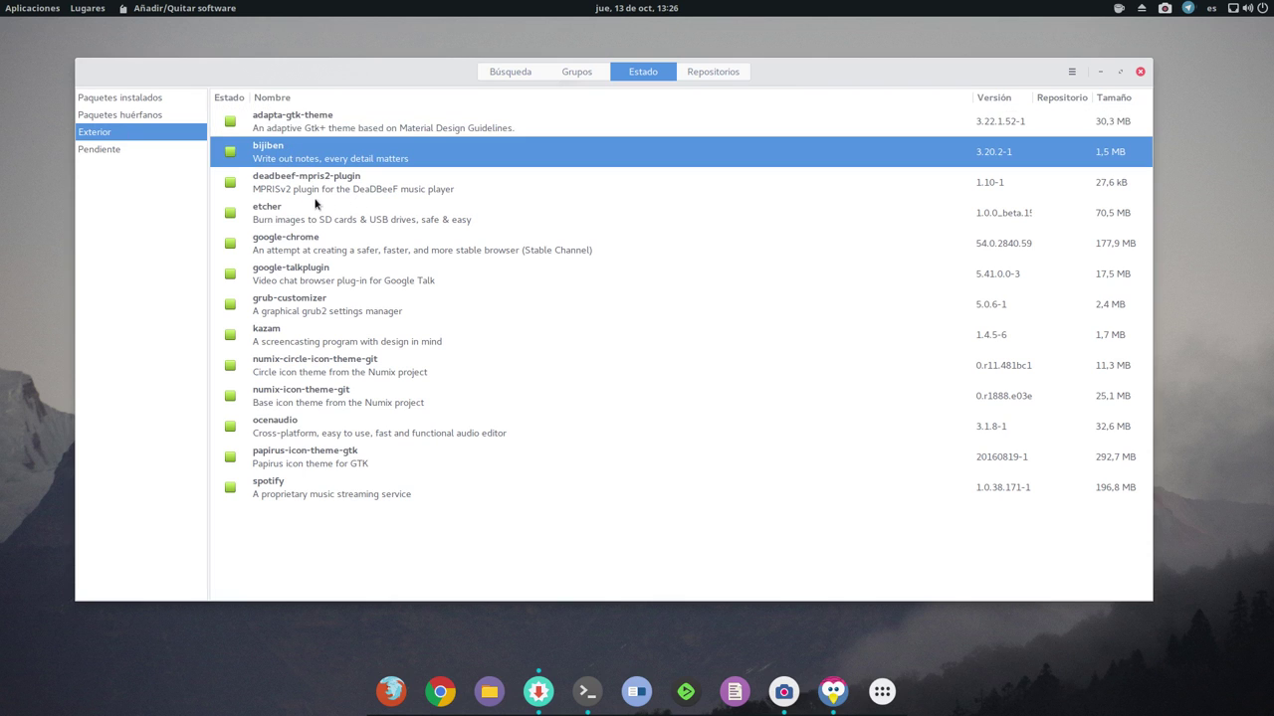
{"action": "left_click", "coordinate": [312, 194]}
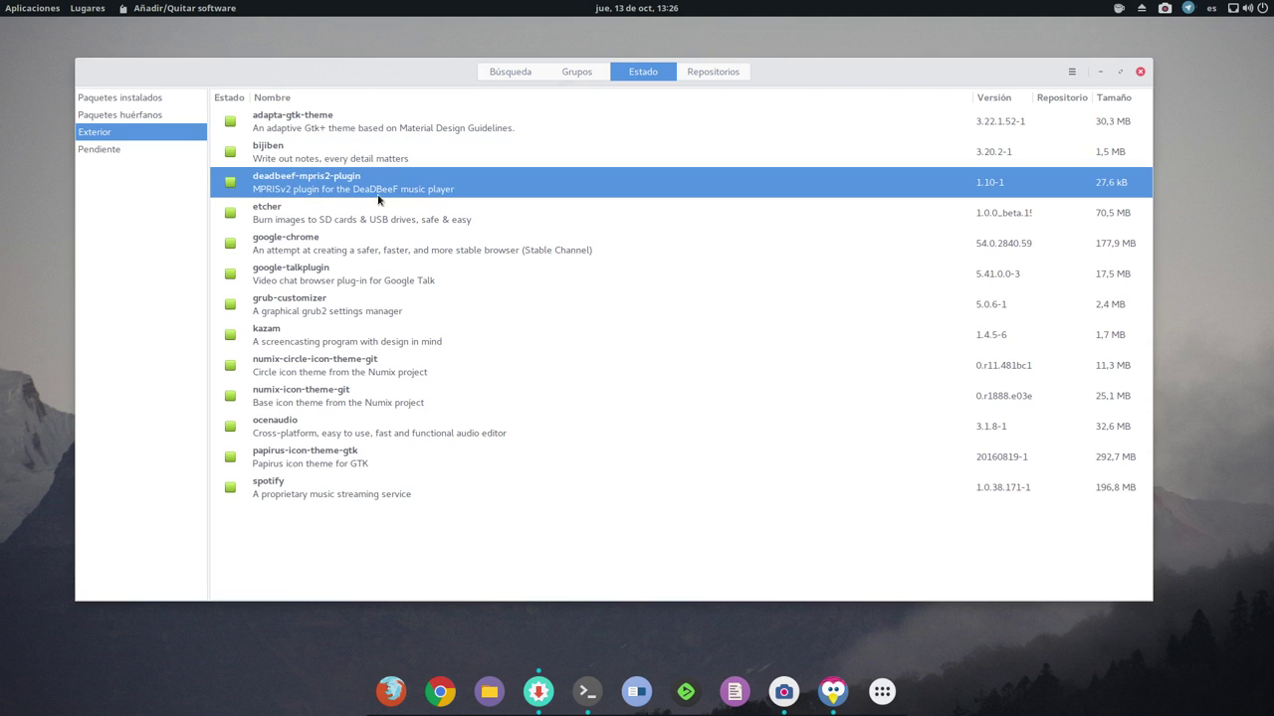
{"action": "left_click", "coordinate": [290, 214]}
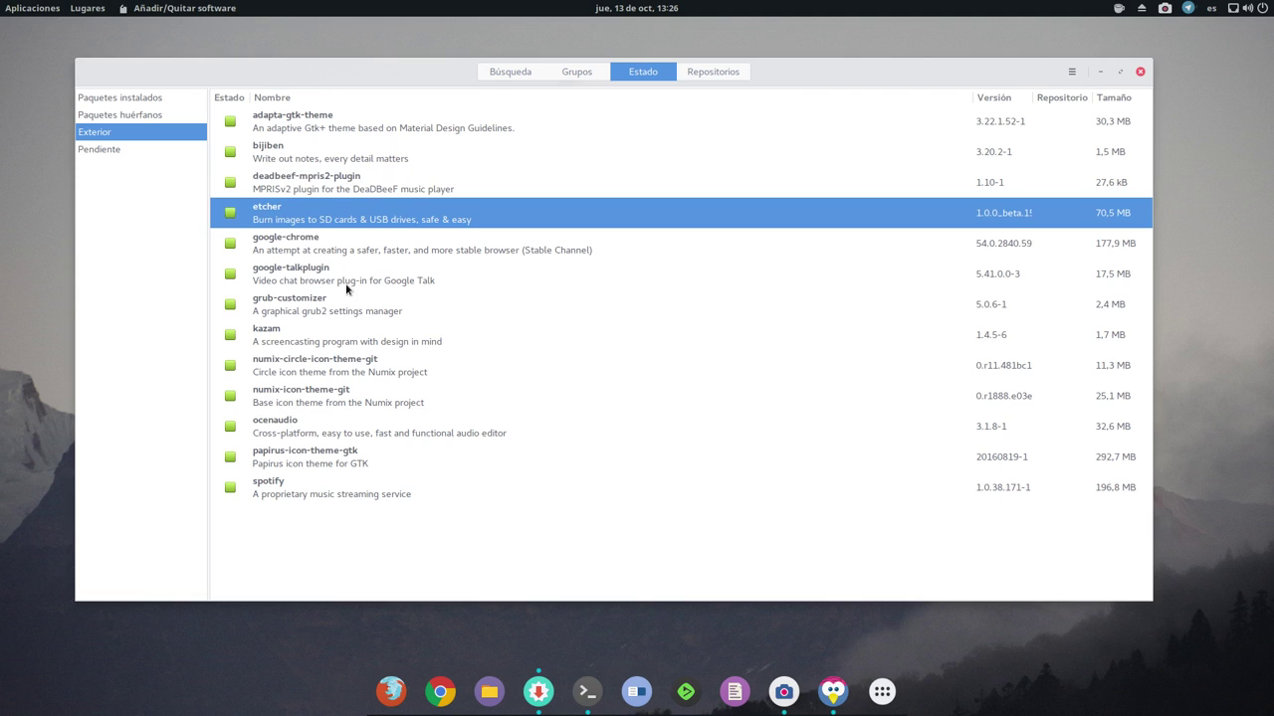
{"action": "left_click", "coordinate": [319, 248]}
{"action": "left_click", "coordinate": [319, 272]}
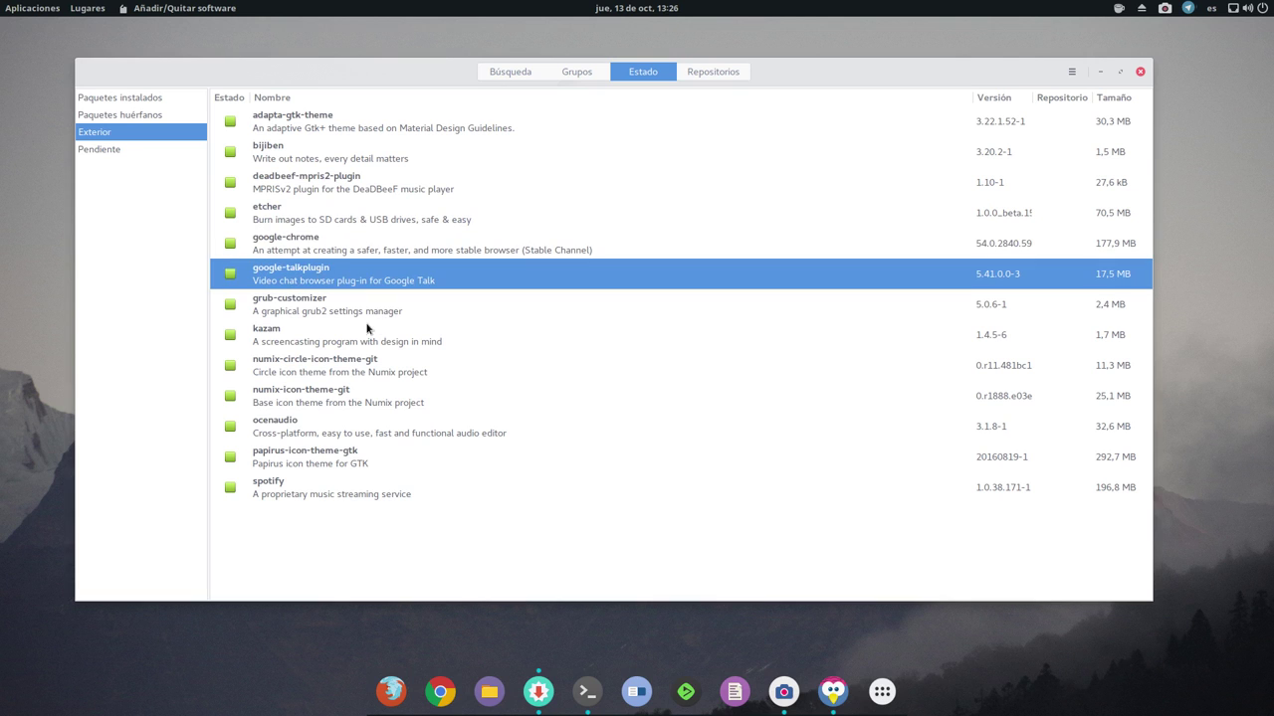
- Go through the remaining external packages from grub-customizer to spotify and list the pending (Pendiente) packages
{"action": "left_click", "coordinate": [331, 317]}
{"action": "left_click", "coordinate": [297, 338]}
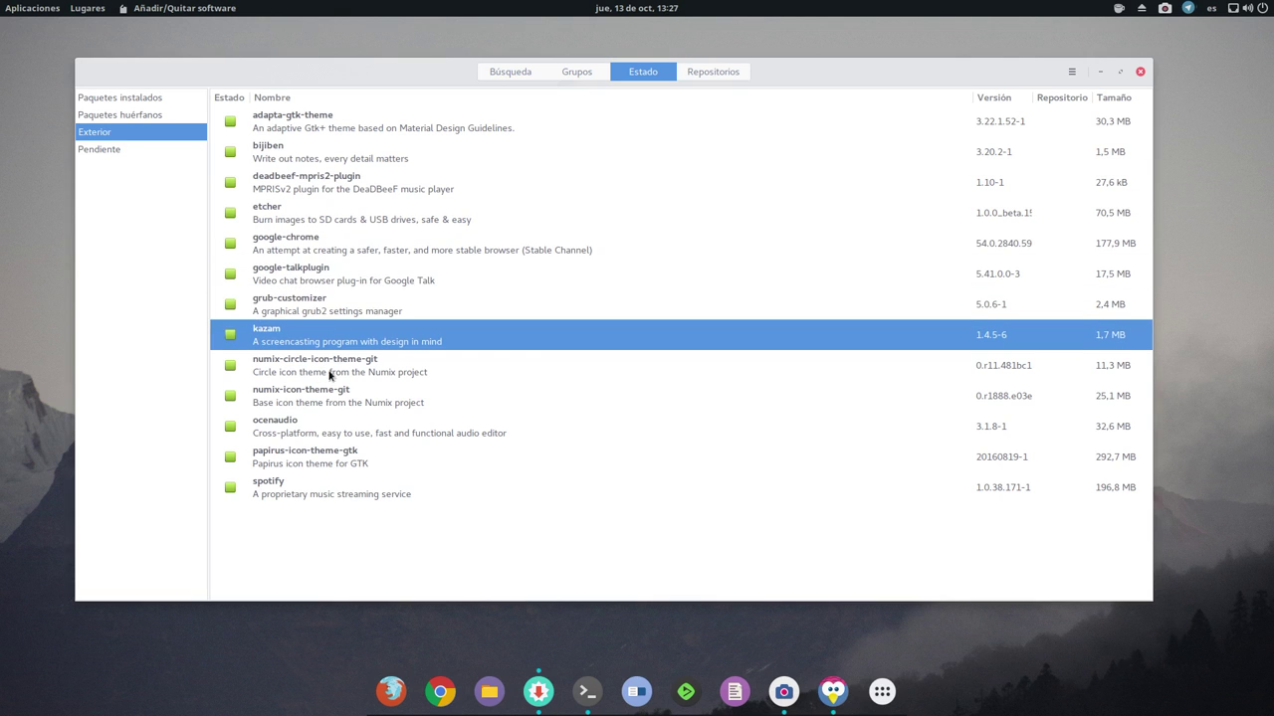
{"action": "left_click", "coordinate": [338, 374]}
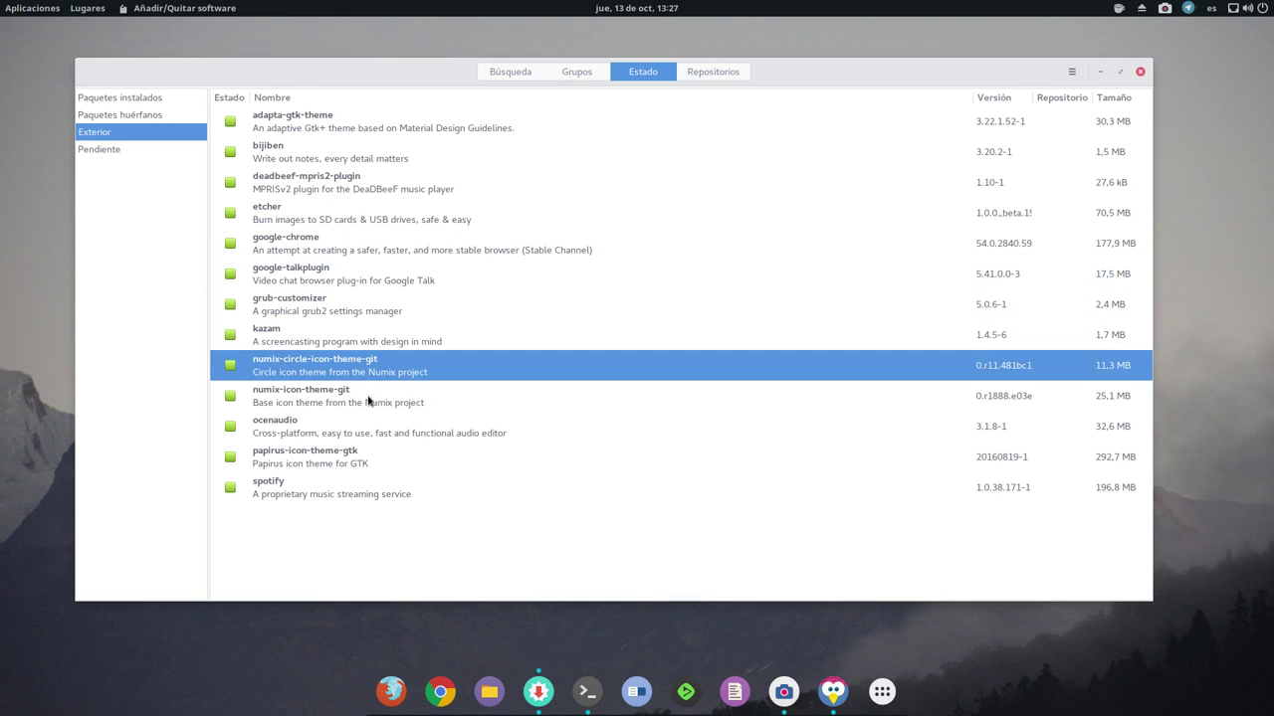
{"action": "left_click", "coordinate": [324, 394]}
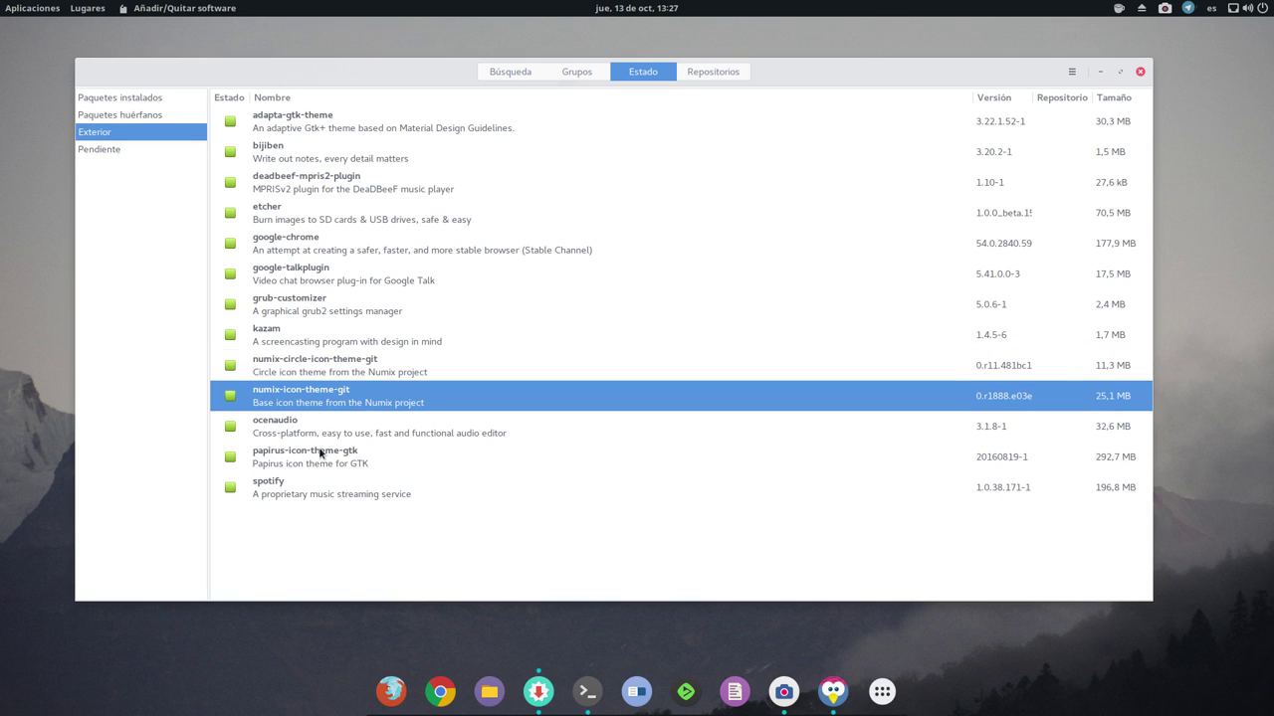
{"action": "left_click", "coordinate": [319, 436]}
{"action": "left_click", "coordinate": [338, 460]}
{"action": "left_click", "coordinate": [303, 500]}
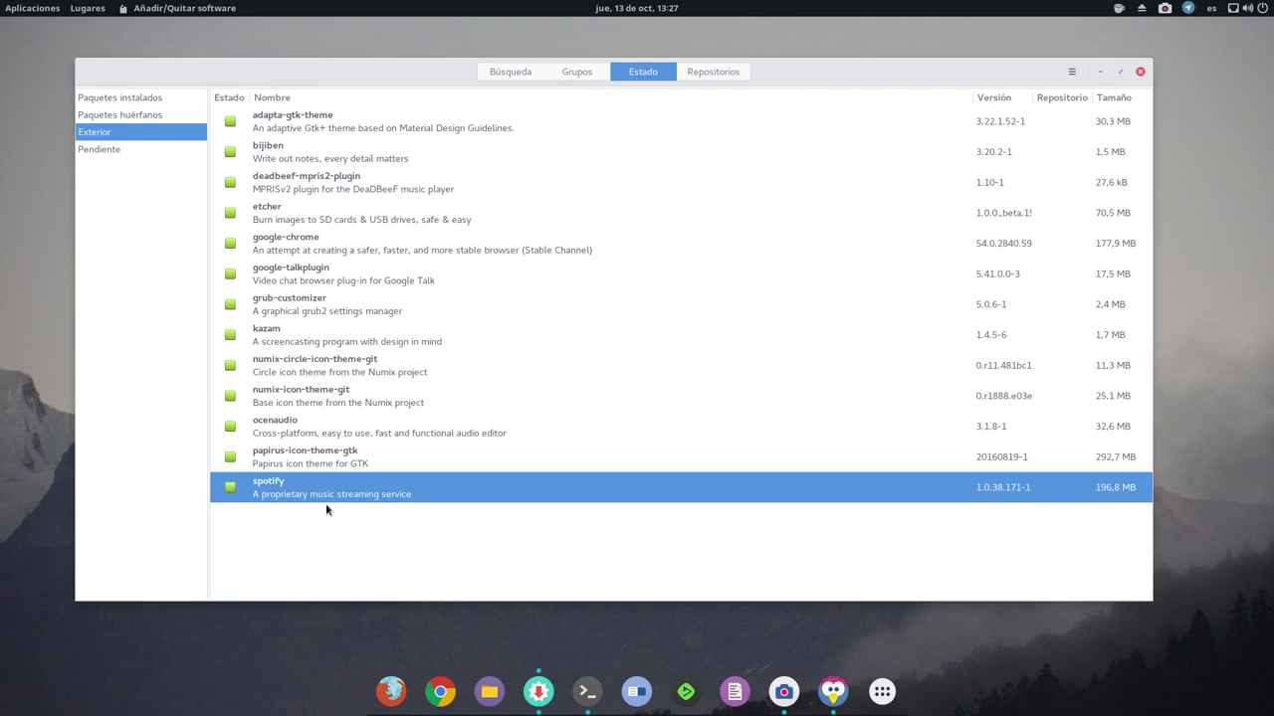
{"action": "left_click", "coordinate": [106, 151]}
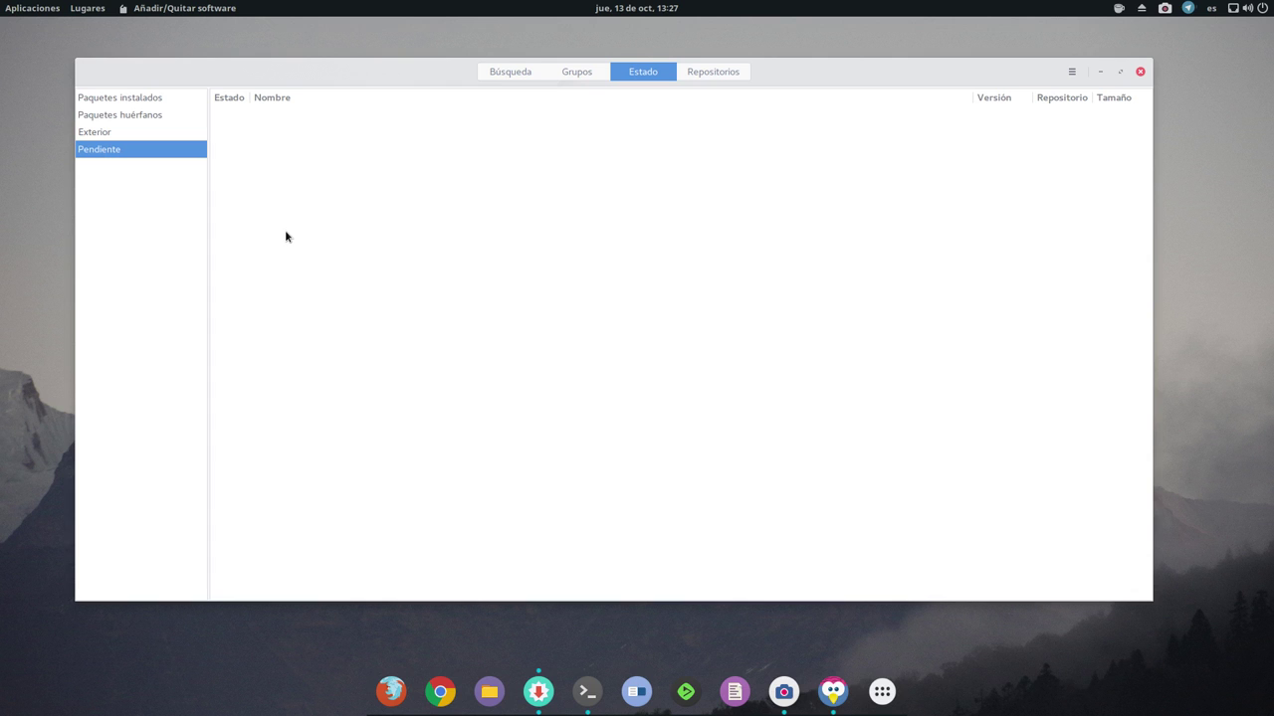
- Browse packages by repository and look through the contents of the antergos repository
{"action": "left_click", "coordinate": [720, 71]}
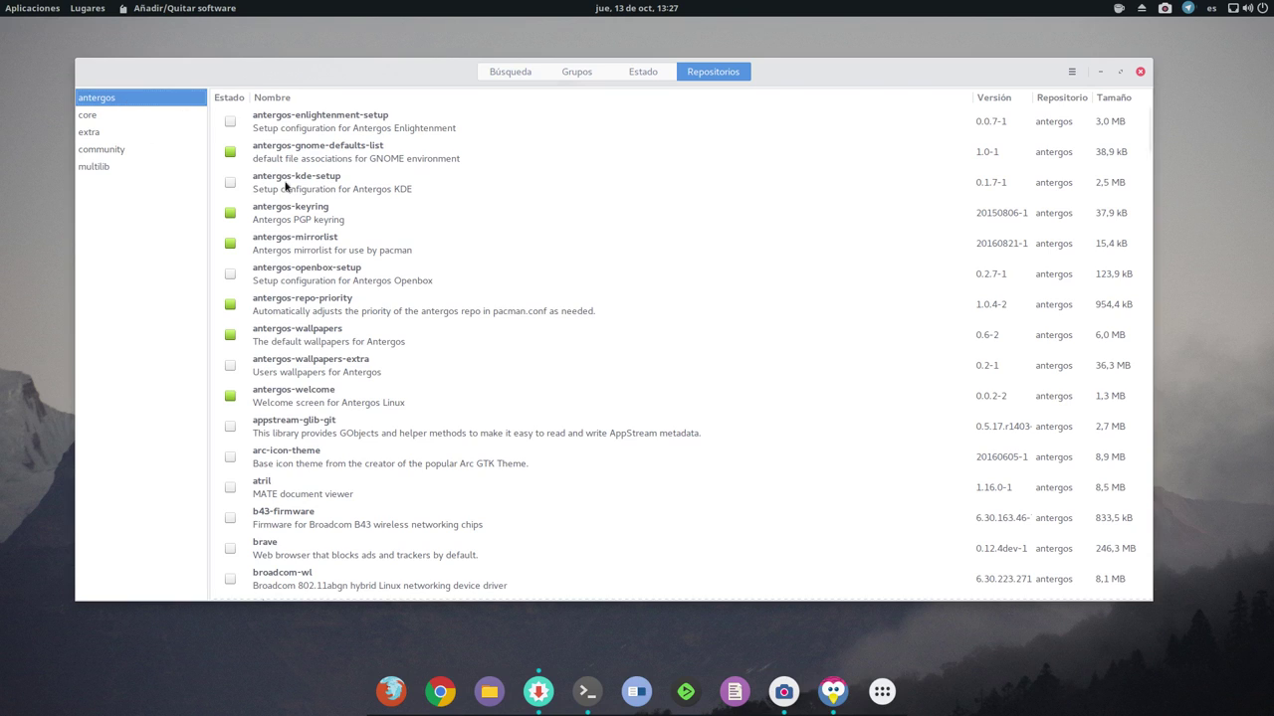
{"action": "scroll", "coordinate": [384, 308], "scroll_direction": "down", "scroll_amount": 20}
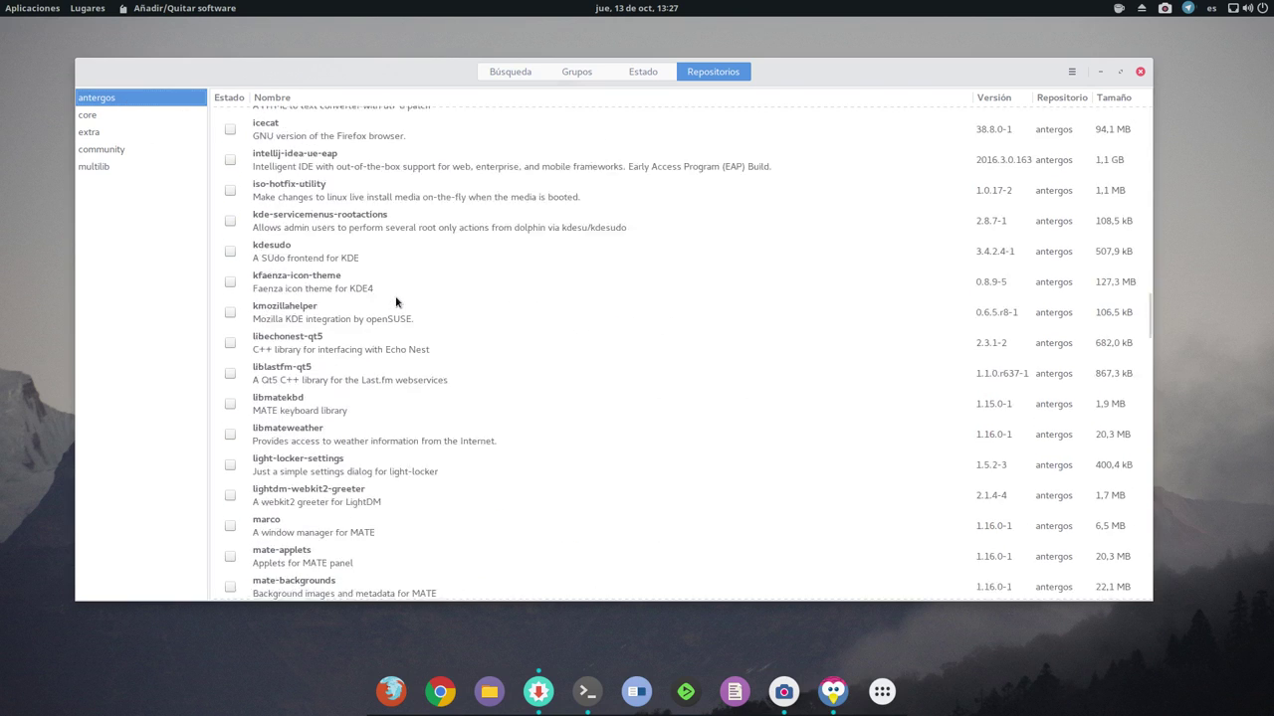
{"action": "scroll", "coordinate": [396, 303], "scroll_direction": "down", "scroll_amount": 5}
{"action": "scroll", "coordinate": [408, 328], "scroll_direction": "down", "scroll_amount": 3}
{"action": "scroll", "coordinate": [406, 323], "scroll_direction": "up", "scroll_amount": 3}
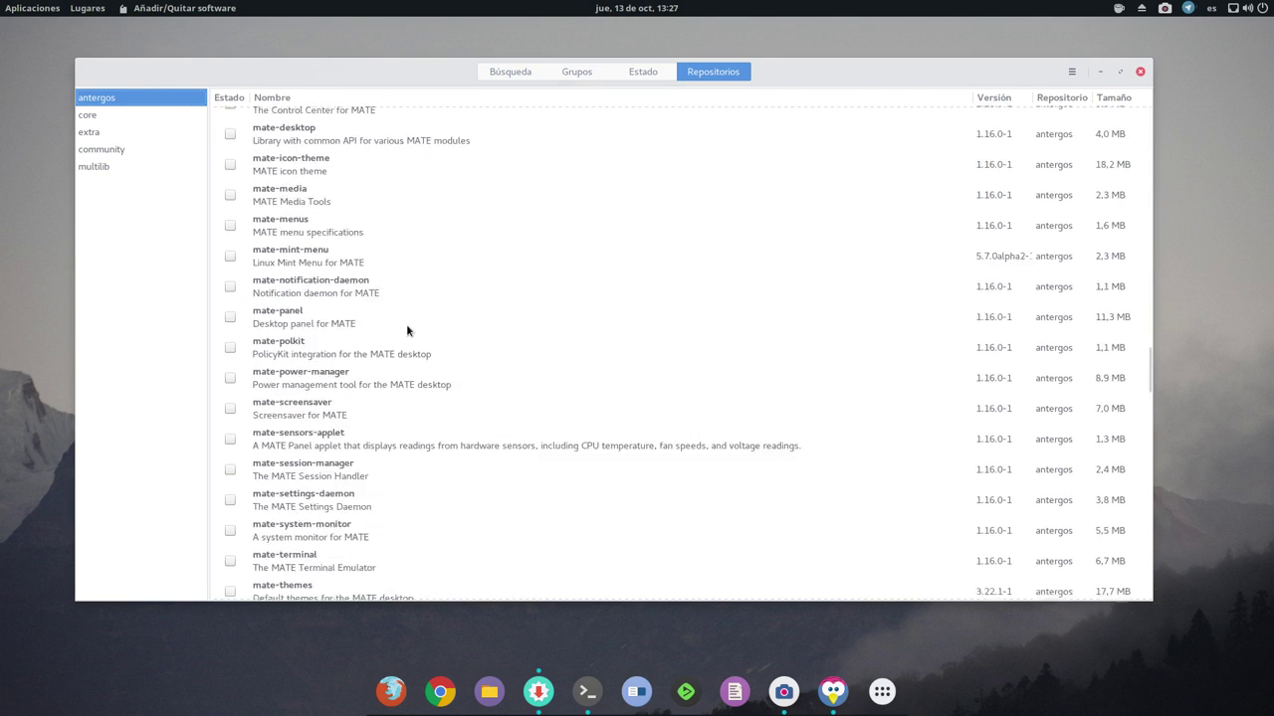
{"action": "scroll", "coordinate": [406, 324], "scroll_direction": "down", "scroll_amount": 10}
{"action": "scroll", "coordinate": [406, 331], "scroll_direction": "down", "scroll_amount": 4}
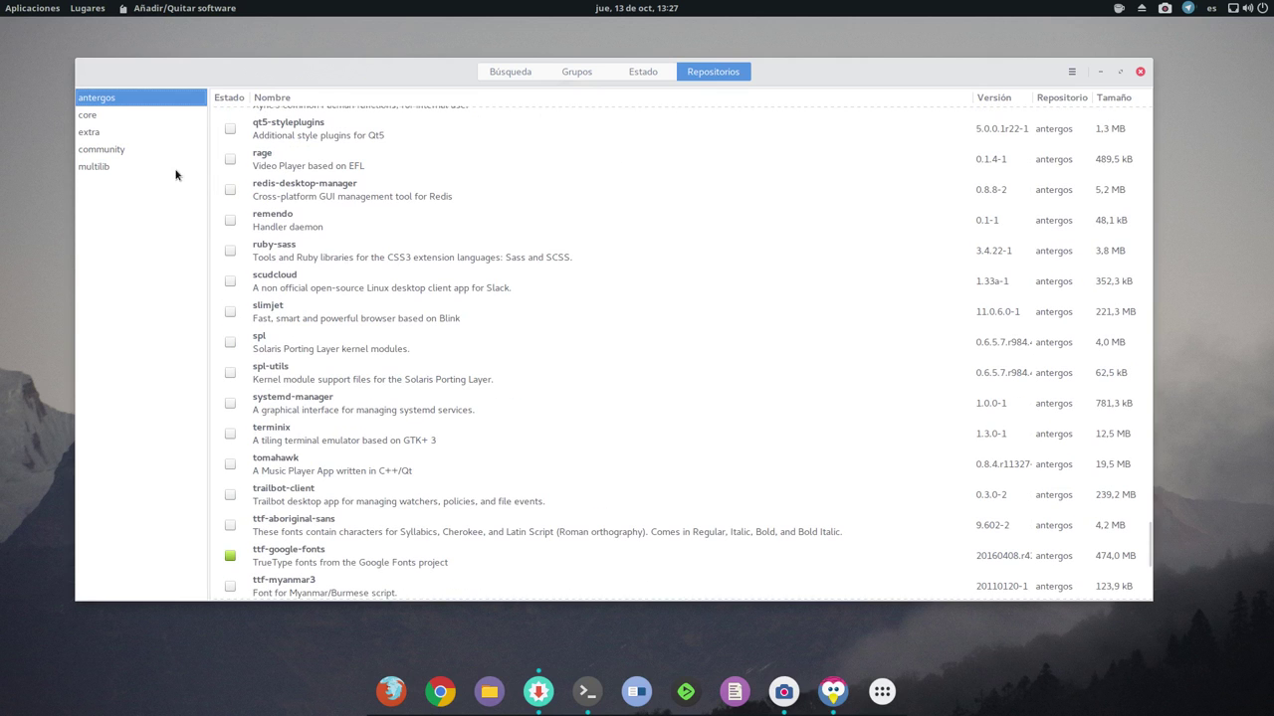
- Look through the packages in the core and extra repositories
{"action": "left_click", "coordinate": [99, 117]}
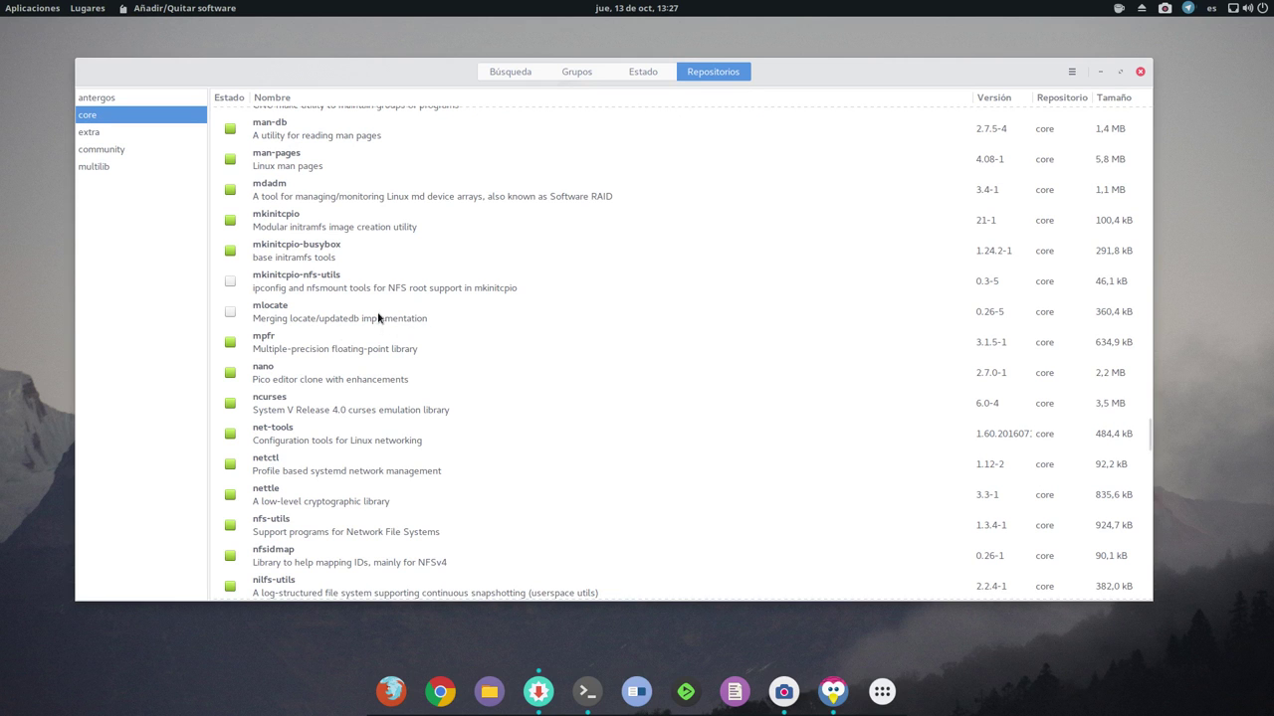
{"action": "scroll", "coordinate": [378, 310], "scroll_direction": "up", "scroll_amount": 6}
{"action": "scroll", "coordinate": [378, 310], "scroll_direction": "up", "scroll_amount": 6}
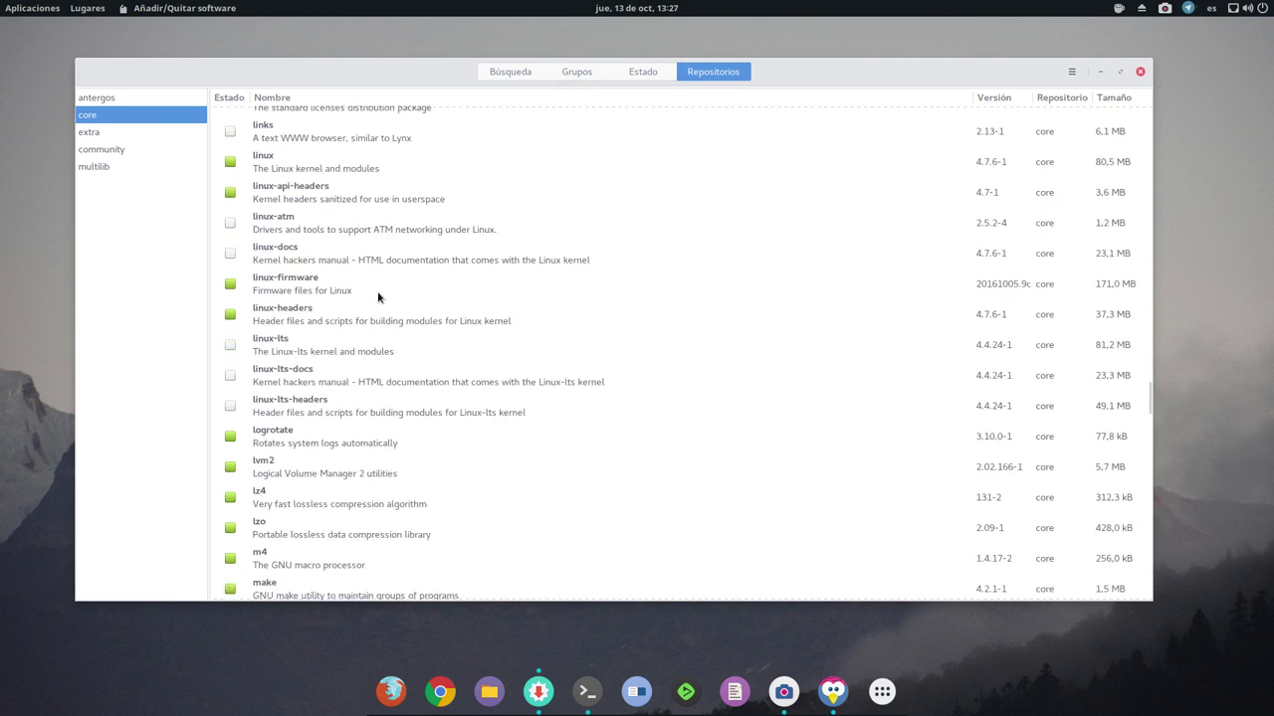
{"action": "left_click", "coordinate": [92, 132]}
{"action": "scroll", "coordinate": [350, 248], "scroll_direction": "down", "scroll_amount": 15}
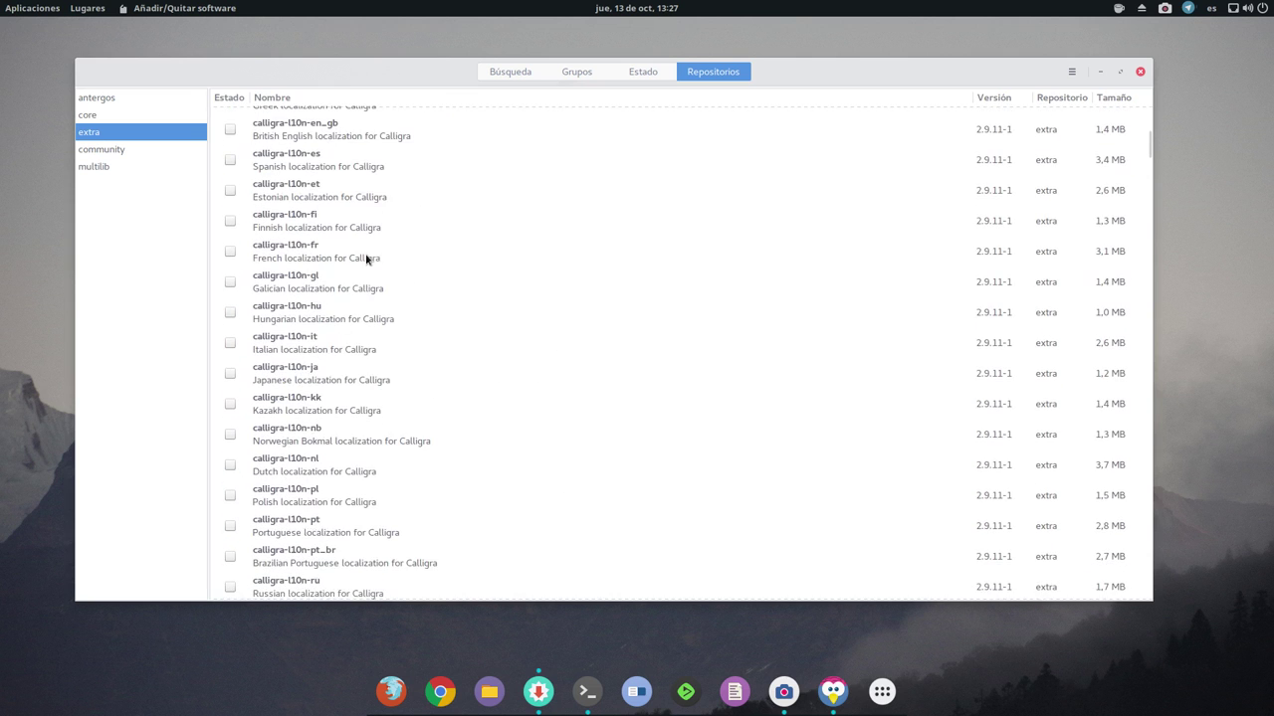
{"action": "scroll", "coordinate": [372, 261], "scroll_direction": "down", "scroll_amount": 5}
- Look through the packages in the community and multilib repositories
{"action": "left_click", "coordinate": [102, 150]}
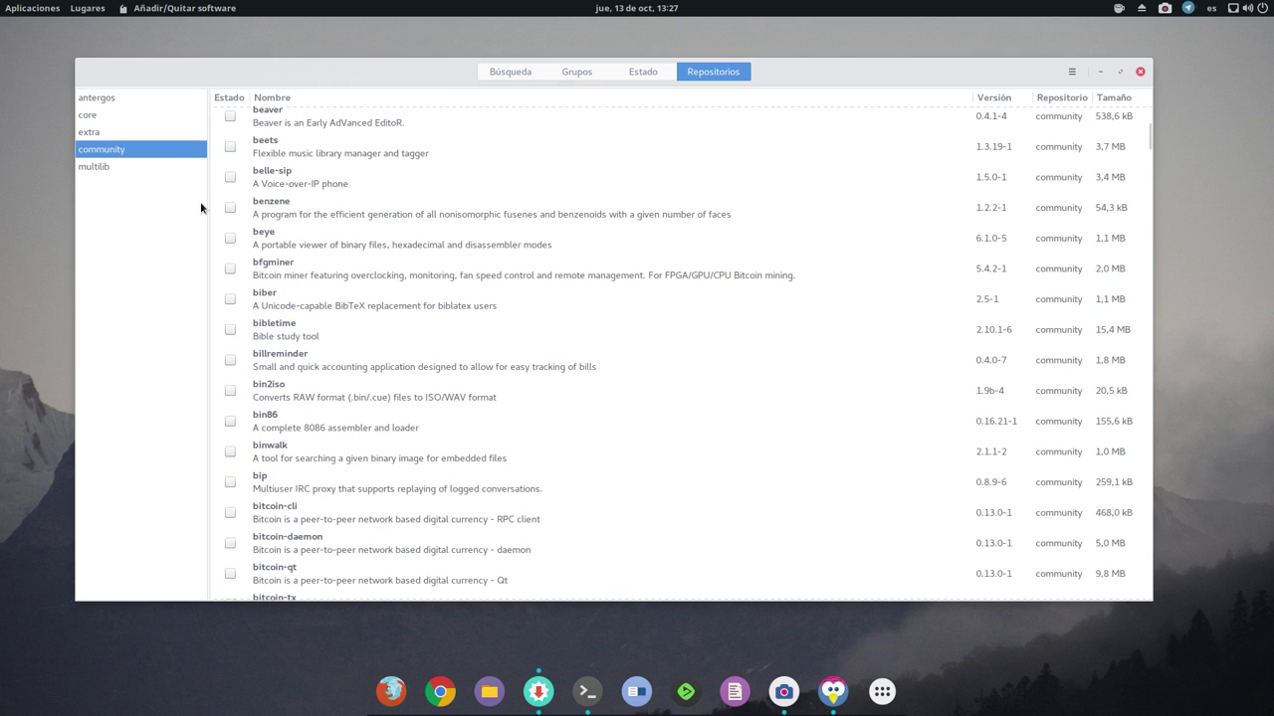
{"action": "scroll", "coordinate": [361, 289], "scroll_direction": "down", "scroll_amount": 12}
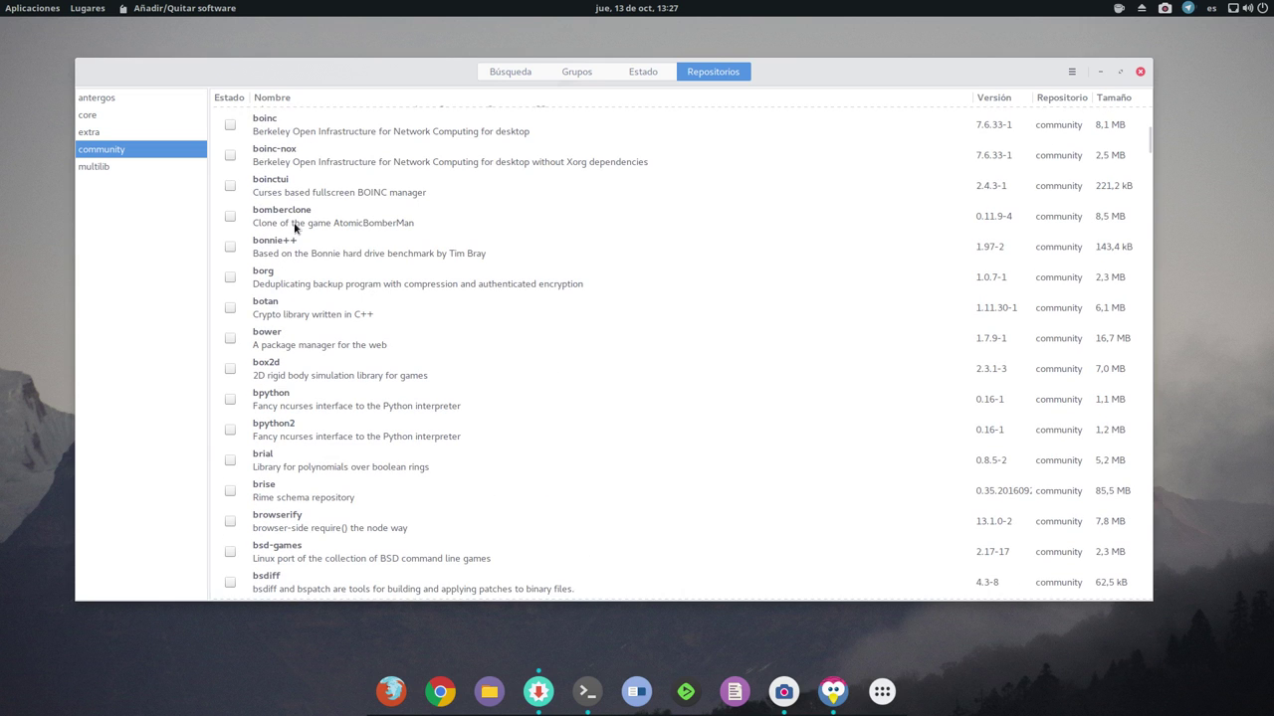
{"action": "left_click", "coordinate": [101, 169]}
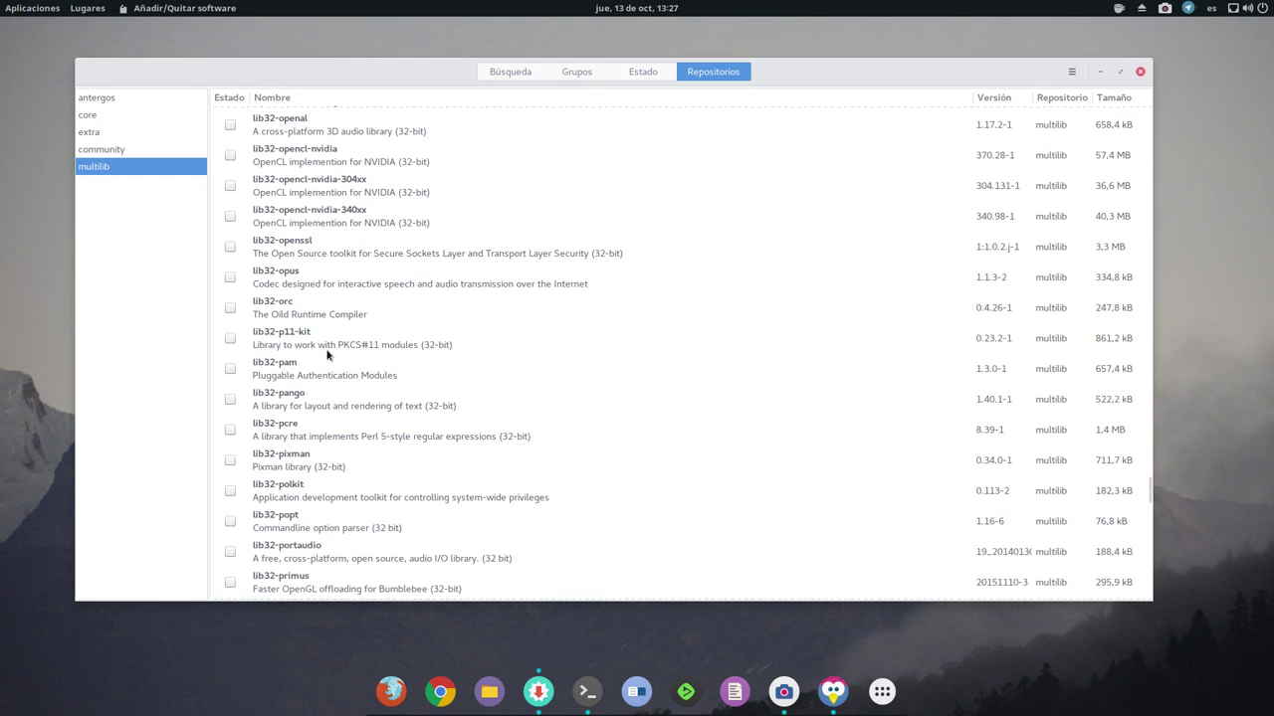
{"action": "scroll", "coordinate": [326, 353], "scroll_direction": "up", "scroll_amount": 15}
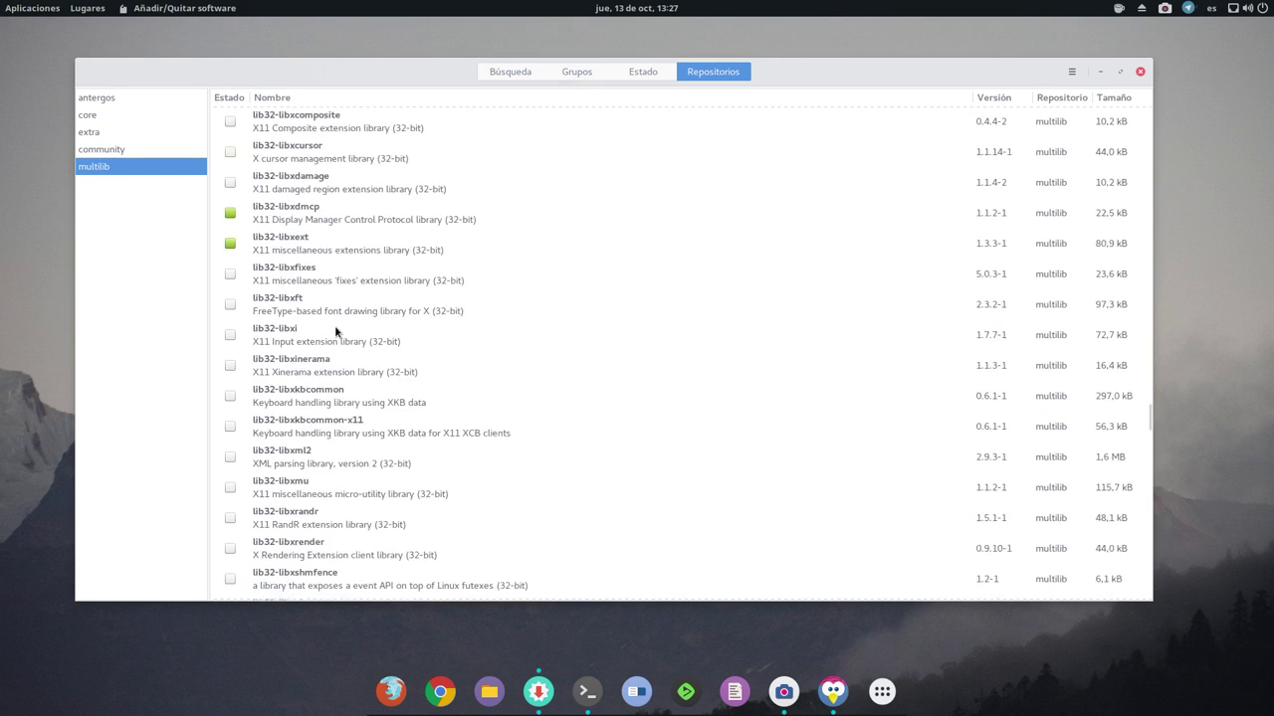
{"action": "scroll", "coordinate": [335, 332], "scroll_direction": "up", "scroll_amount": 8}
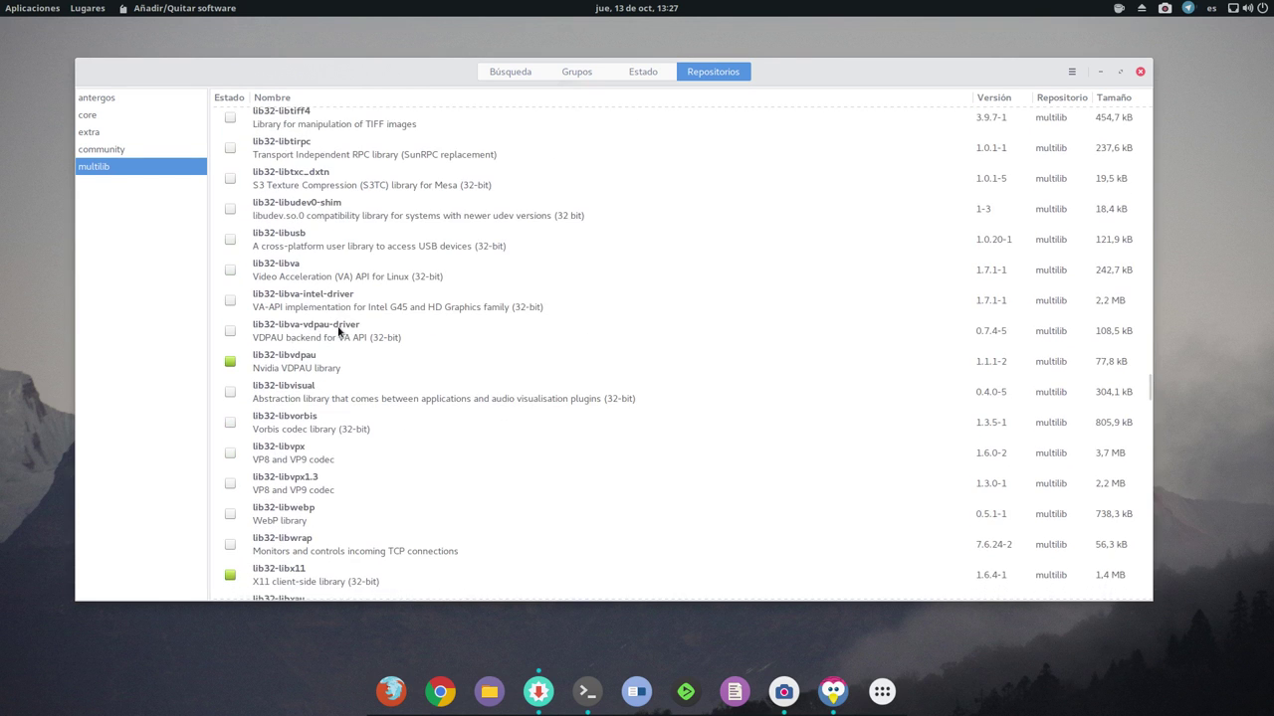
- Review all five repositories once more, from antergos to multilib, and look further through the multilib packages
{"action": "left_click", "coordinate": [112, 103]}
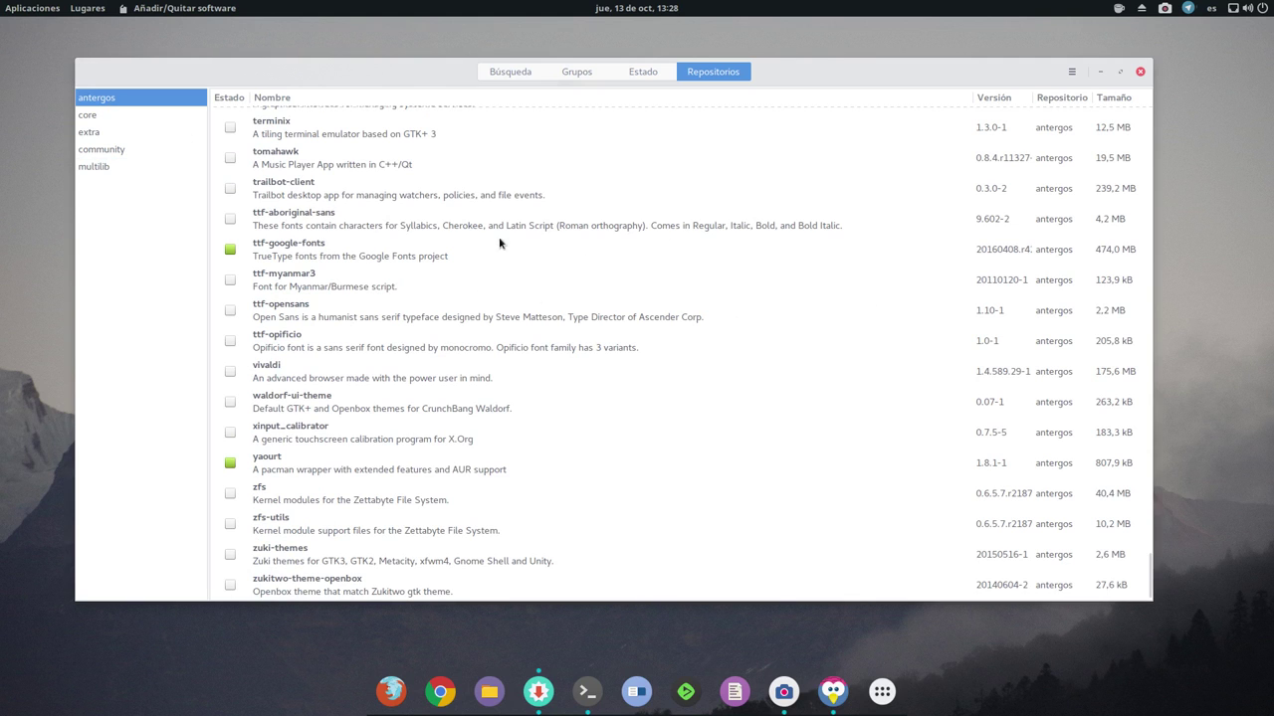
{"action": "left_click", "coordinate": [86, 118]}
{"action": "left_click", "coordinate": [90, 132]}
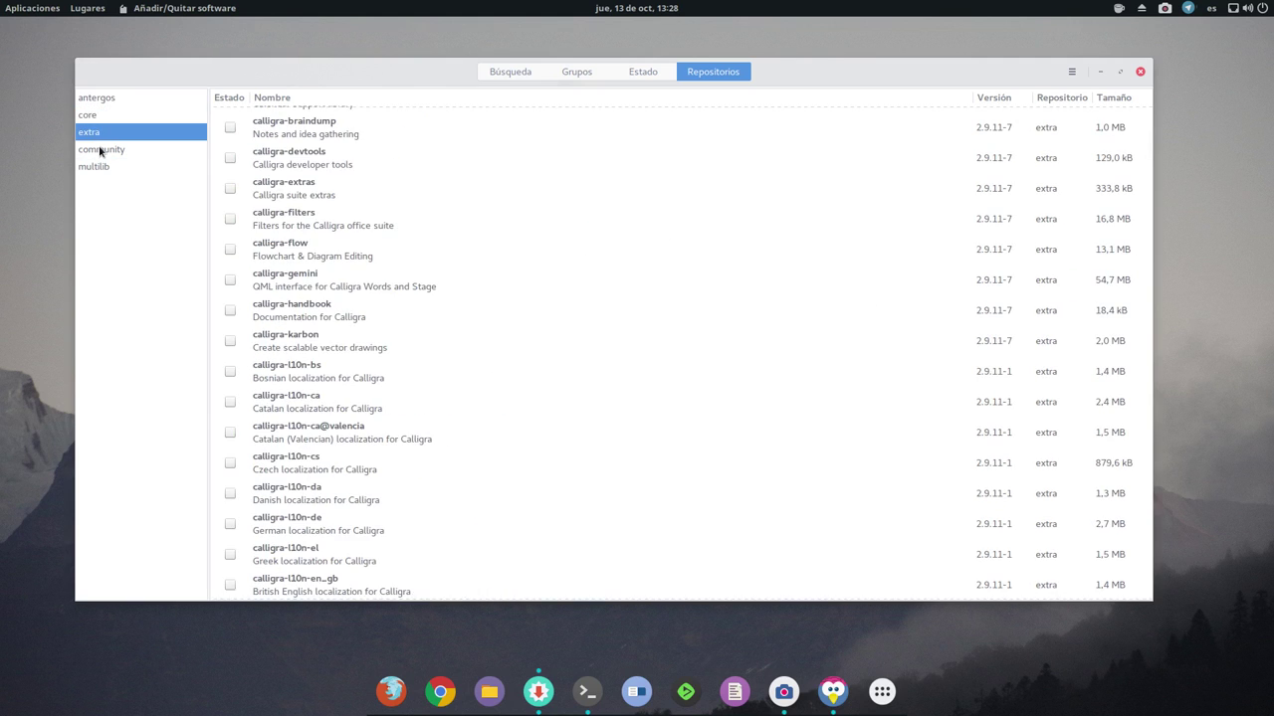
{"action": "left_click", "coordinate": [101, 150]}
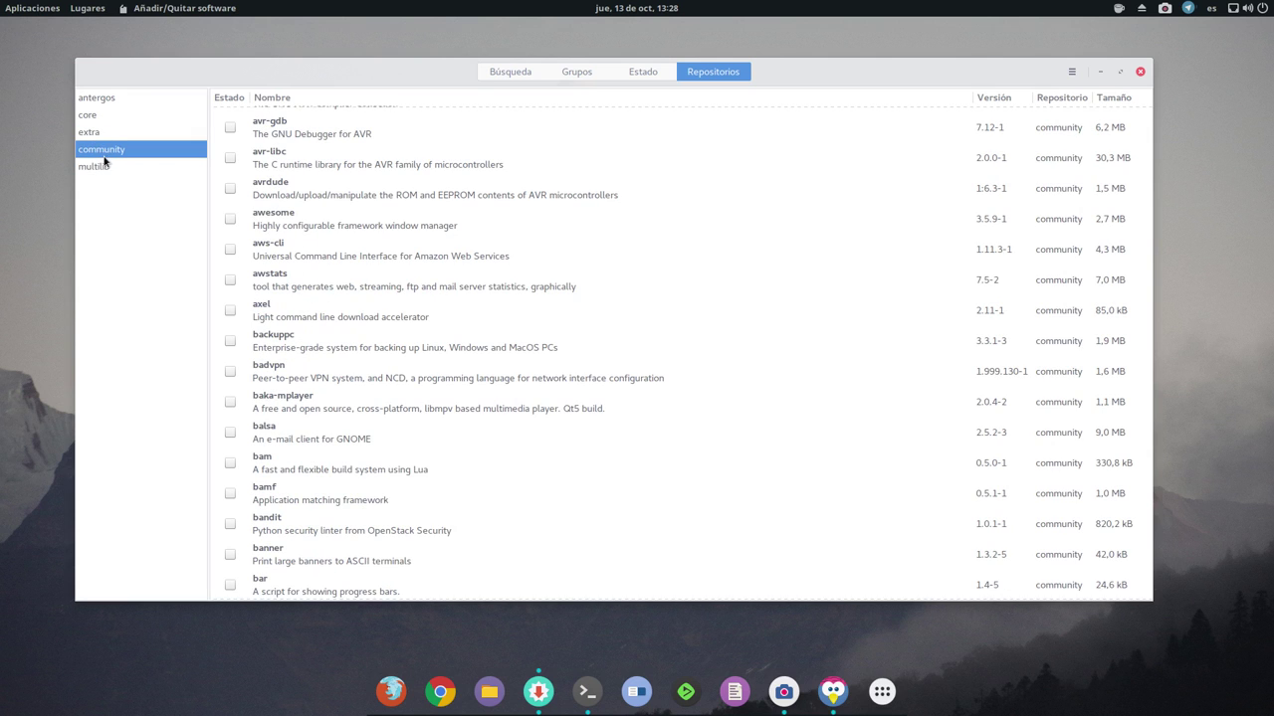
{"action": "left_click", "coordinate": [104, 167]}
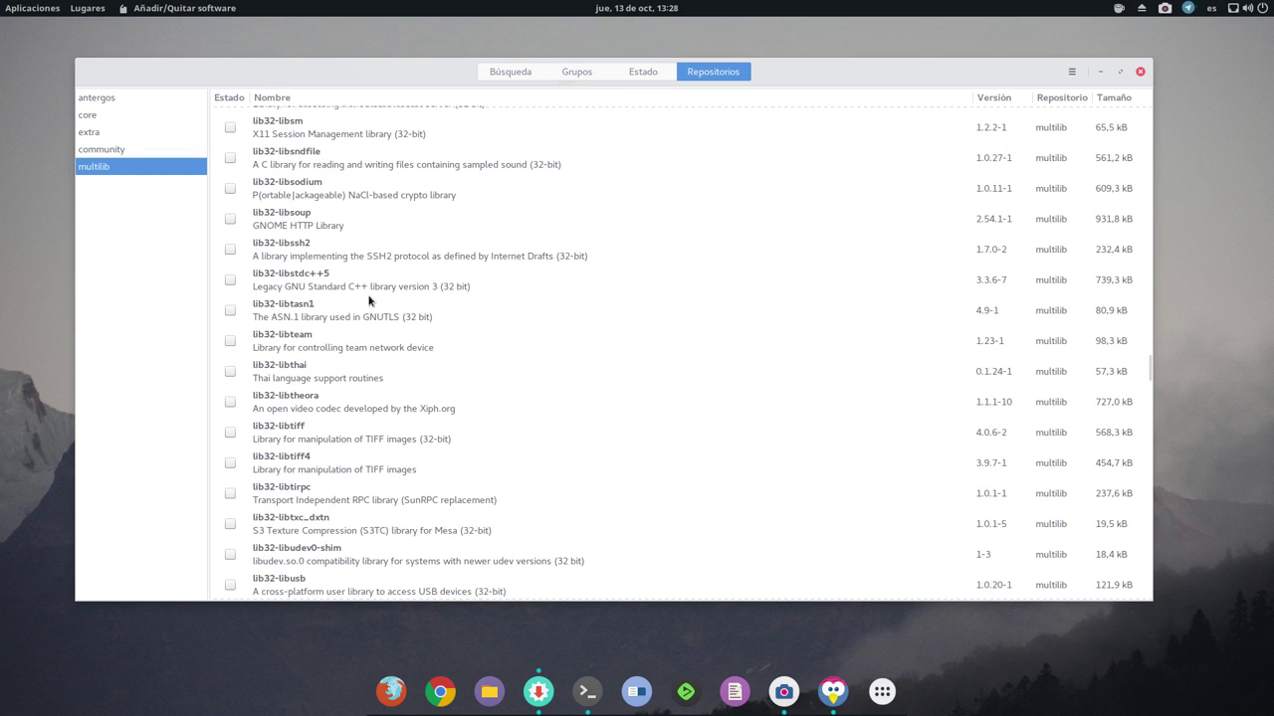
{"action": "scroll", "coordinate": [369, 286], "scroll_direction": "up", "scroll_amount": 3}
{"action": "scroll", "coordinate": [368, 286], "scroll_direction": "up", "scroll_amount": 10}
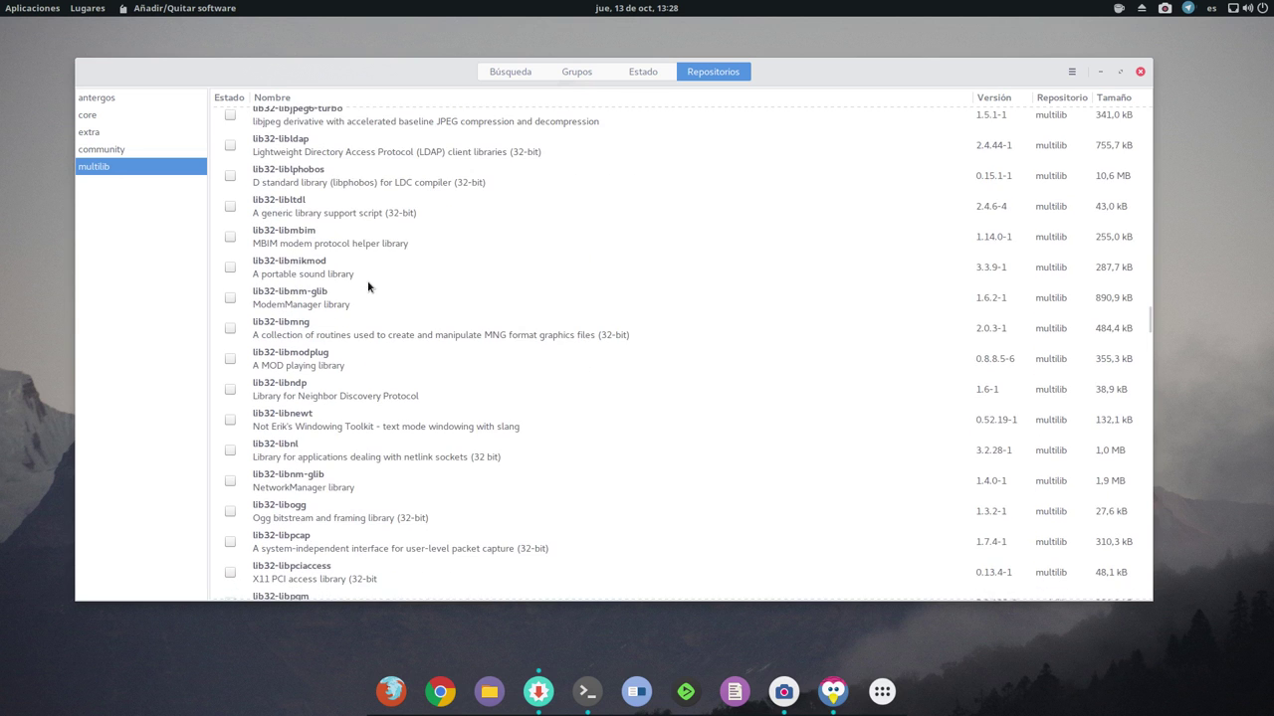
- Return to the numix search results, view the Pamac transaction history and close it
{"action": "left_click", "coordinate": [520, 74]}
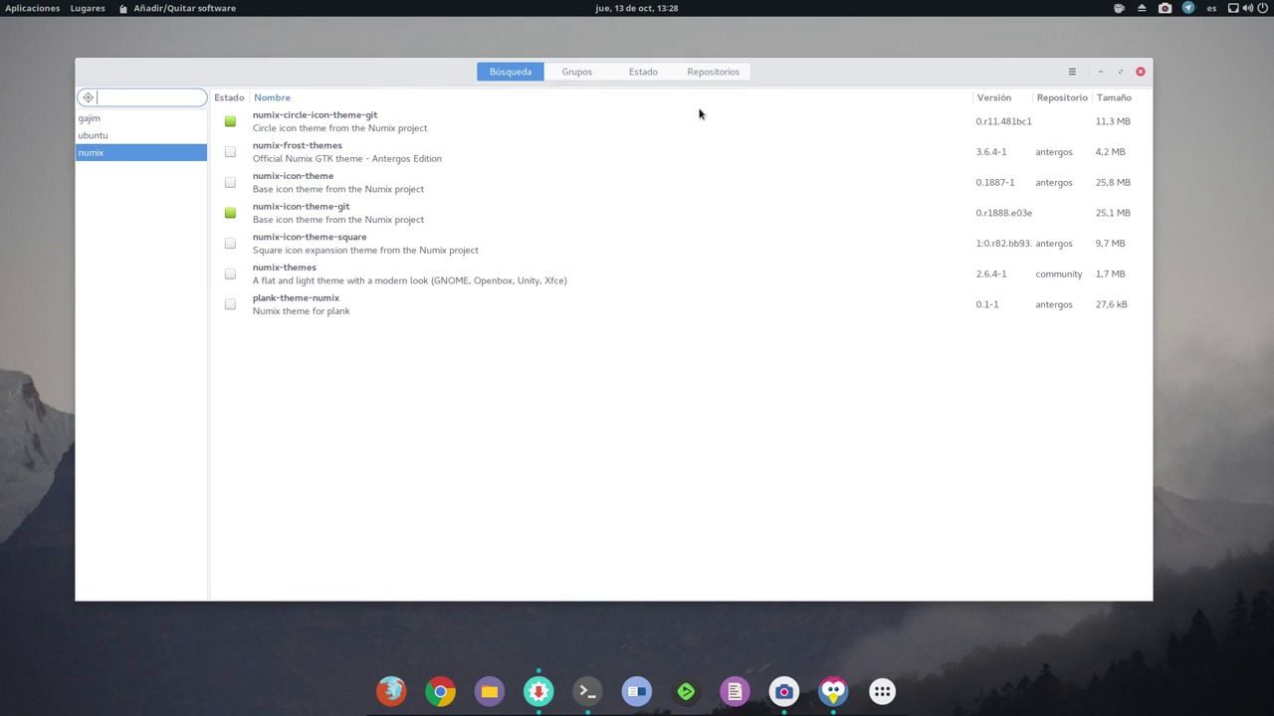
{"action": "left_click", "coordinate": [1073, 72]}
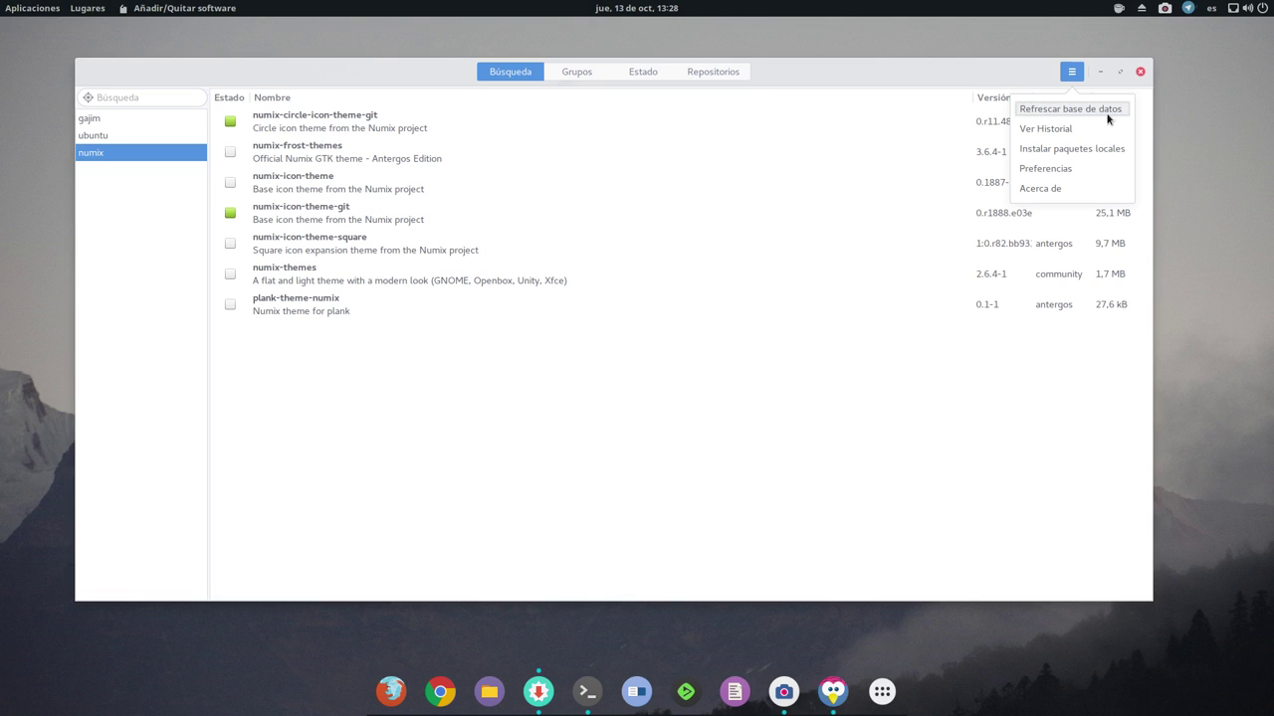
{"action": "left_click", "coordinate": [1045, 128]}
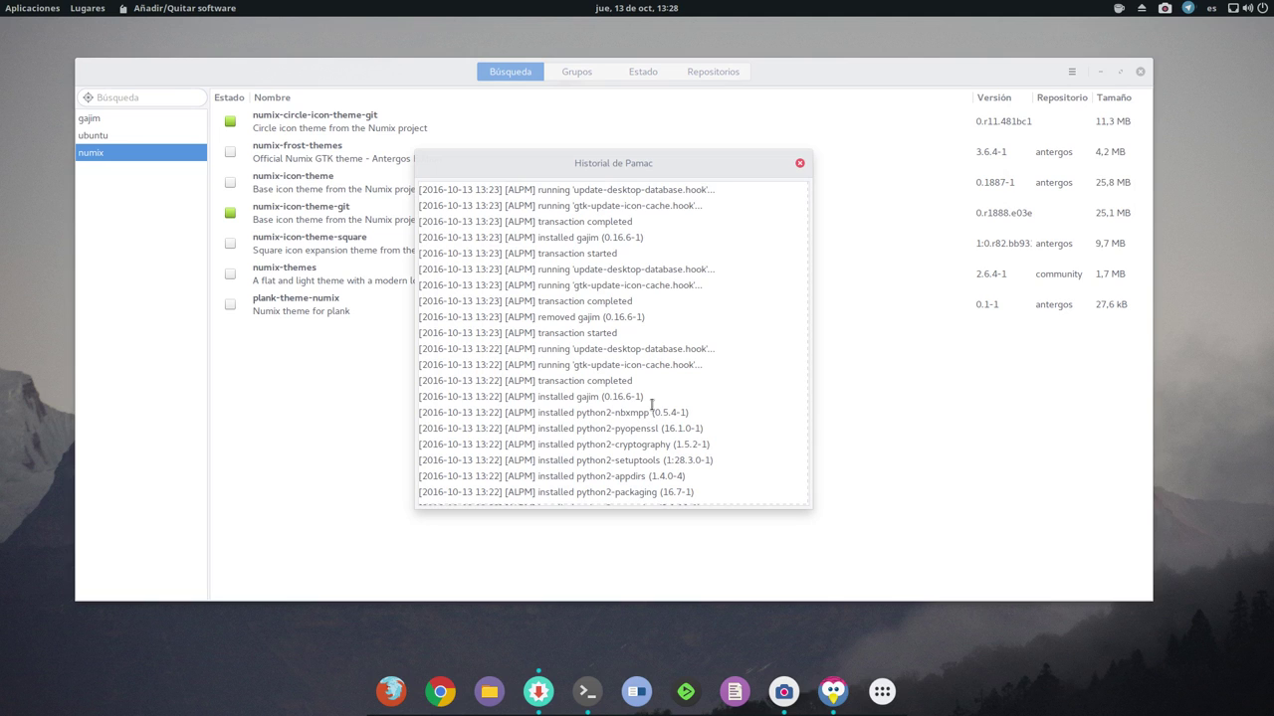
{"action": "left_click", "coordinate": [800, 164]}
- View the file chooser for installing local packages and cancel it without choosing a package
{"action": "left_click", "coordinate": [1070, 73]}
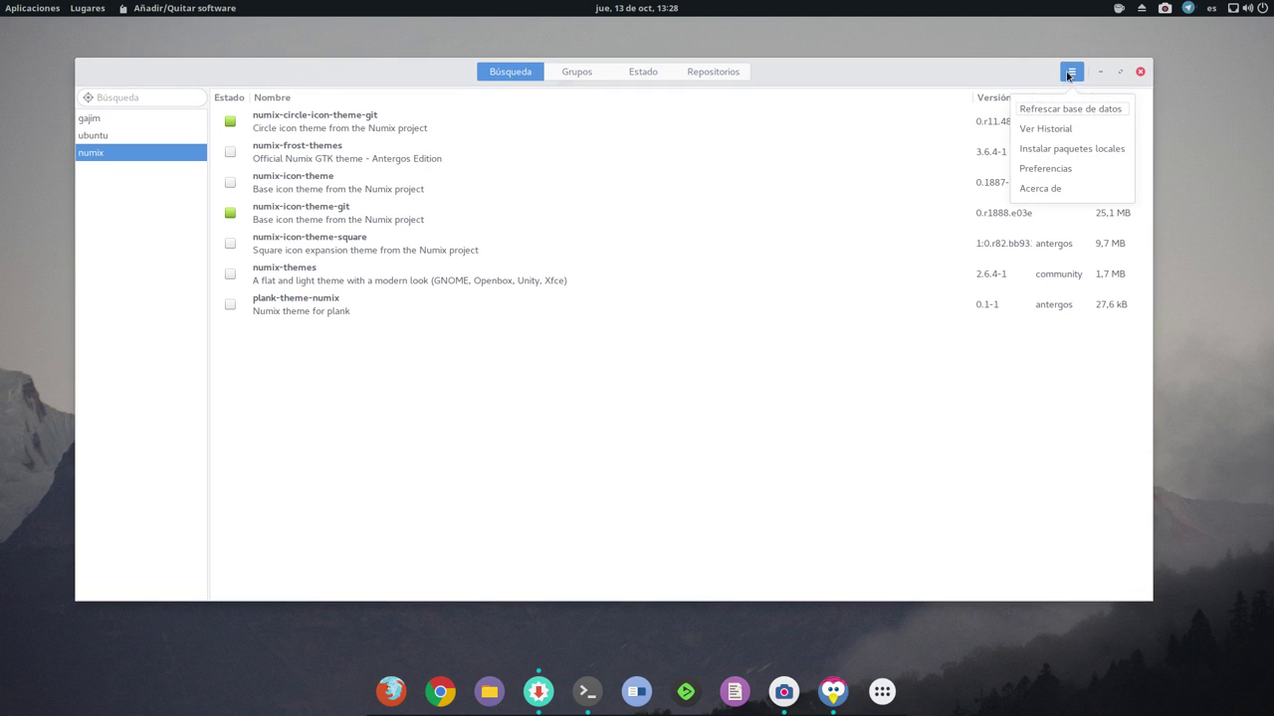
{"action": "left_click", "coordinate": [1066, 149]}
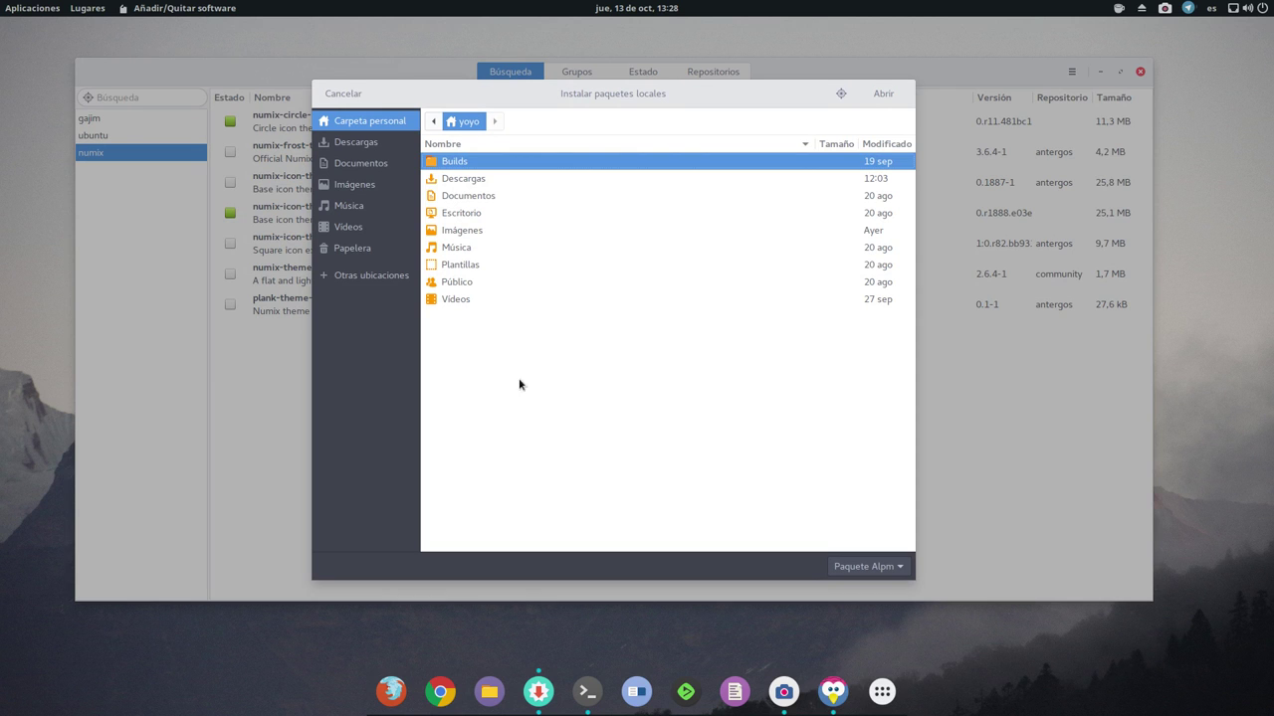
{"action": "left_click", "coordinate": [364, 97]}
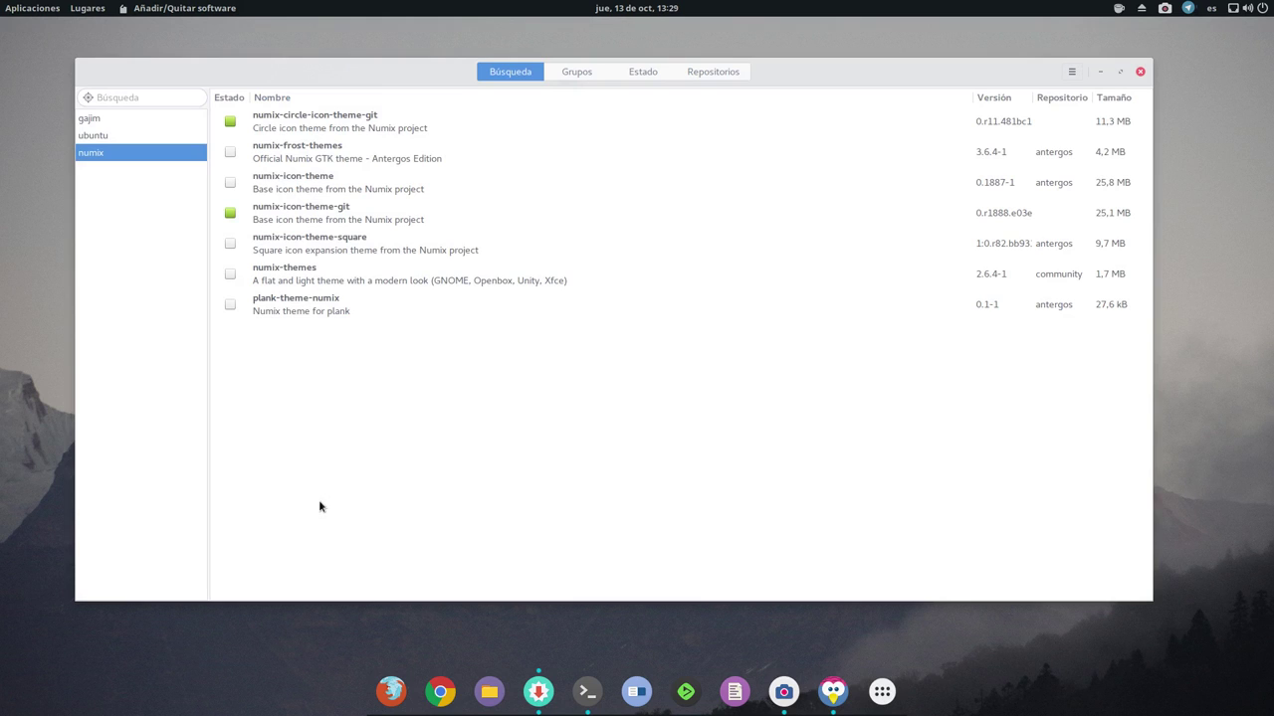
- Open the package manager's preferences, authenticating with the account password, and move the window higher up on the desktop
{"action": "left_click", "coordinate": [1071, 72]}
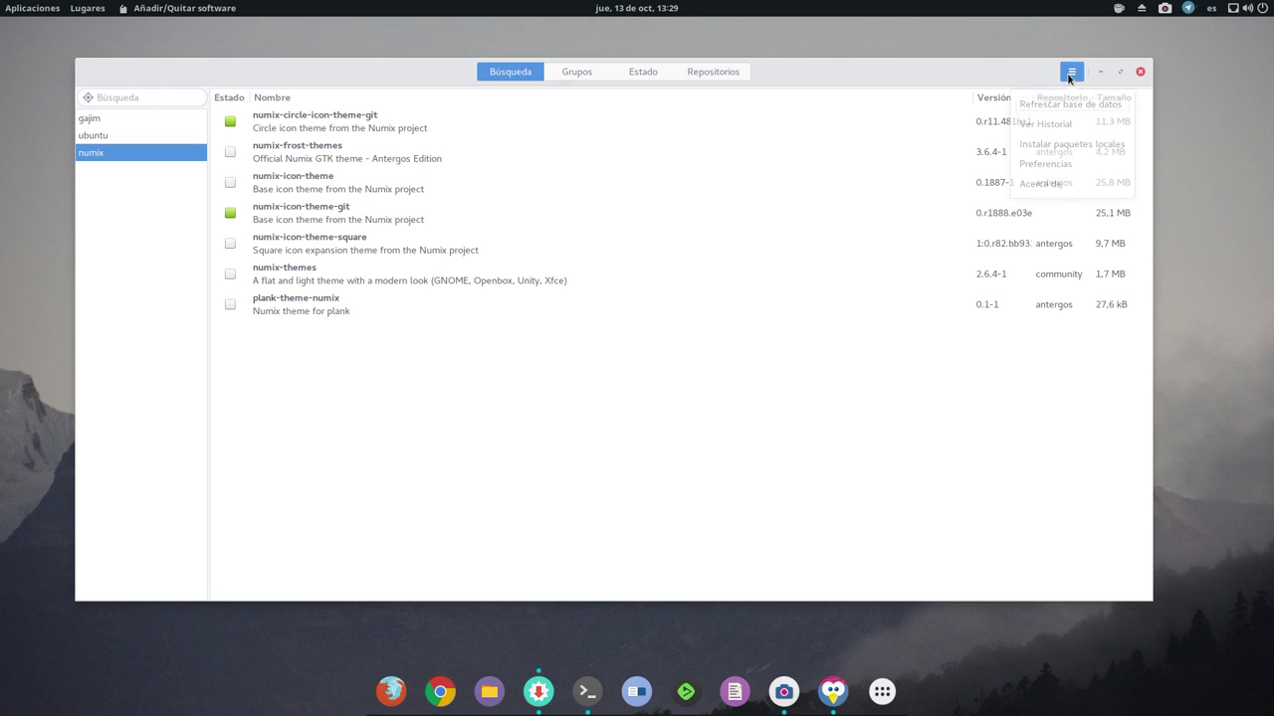
{"action": "left_click", "coordinate": [1073, 170]}
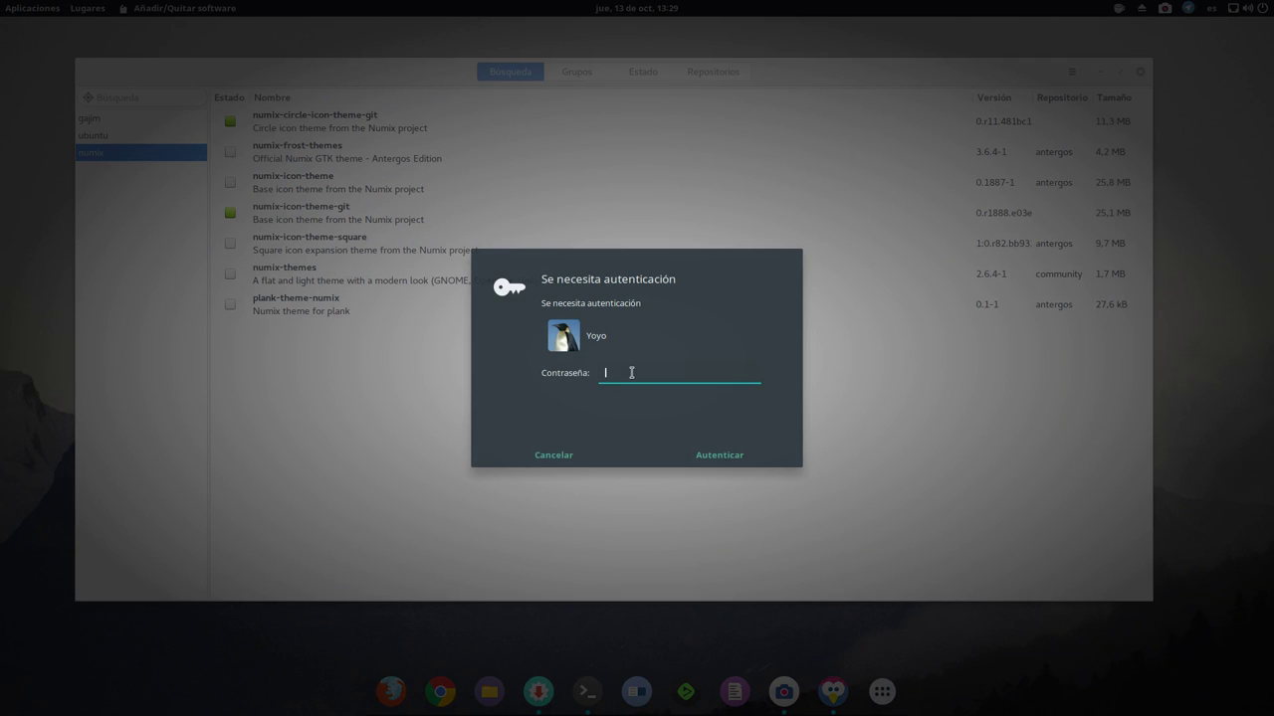
{"action": "type", "text": "•••••••"}
{"action": "key", "text": "Return"}
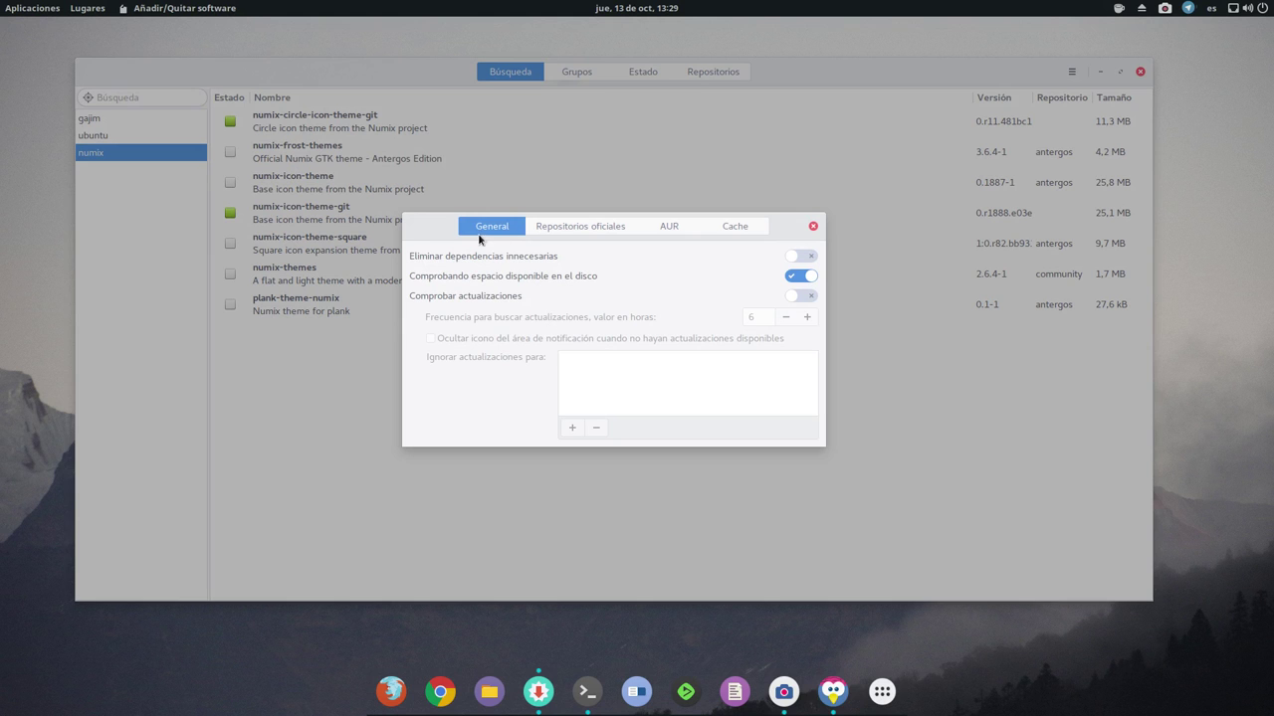
{"action": "left_click_drag", "start_coordinate": [431, 218], "coordinate": [451, 190]}
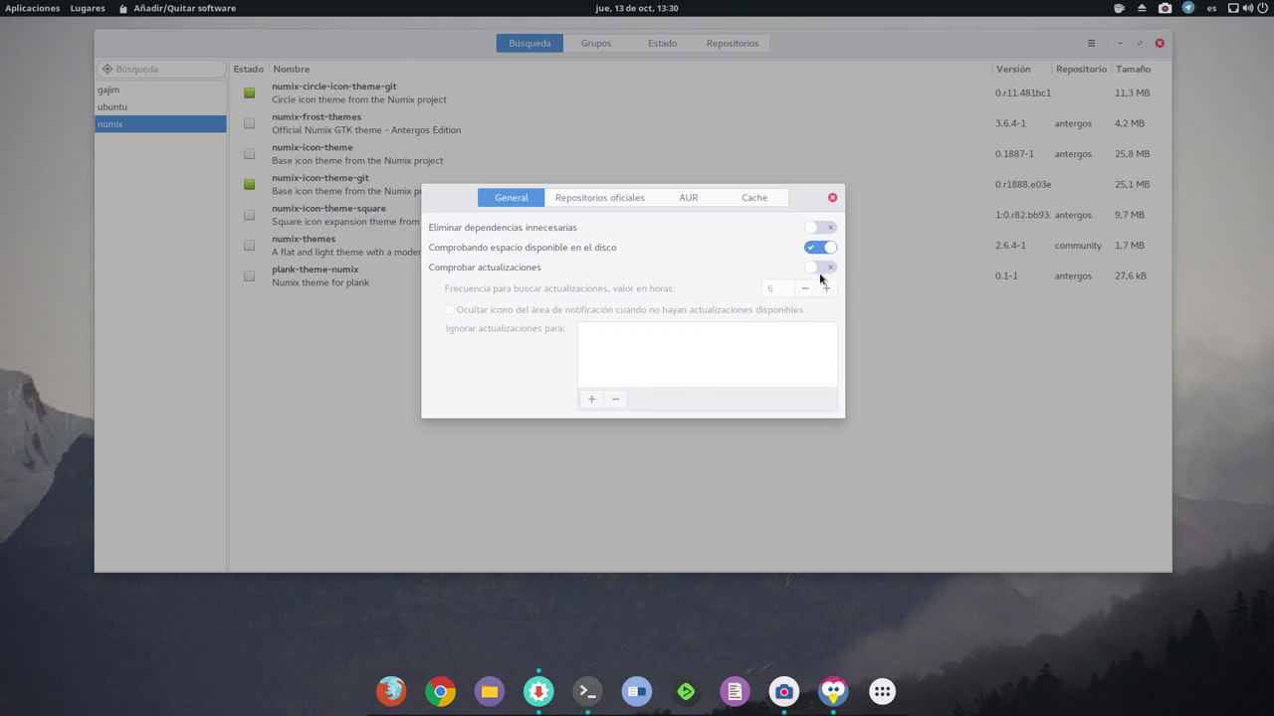
- Review the official repositories, AUR and cache preferences, return to the AUR settings, and close the preferences unchanged
{"action": "left_click", "coordinate": [596, 197]}
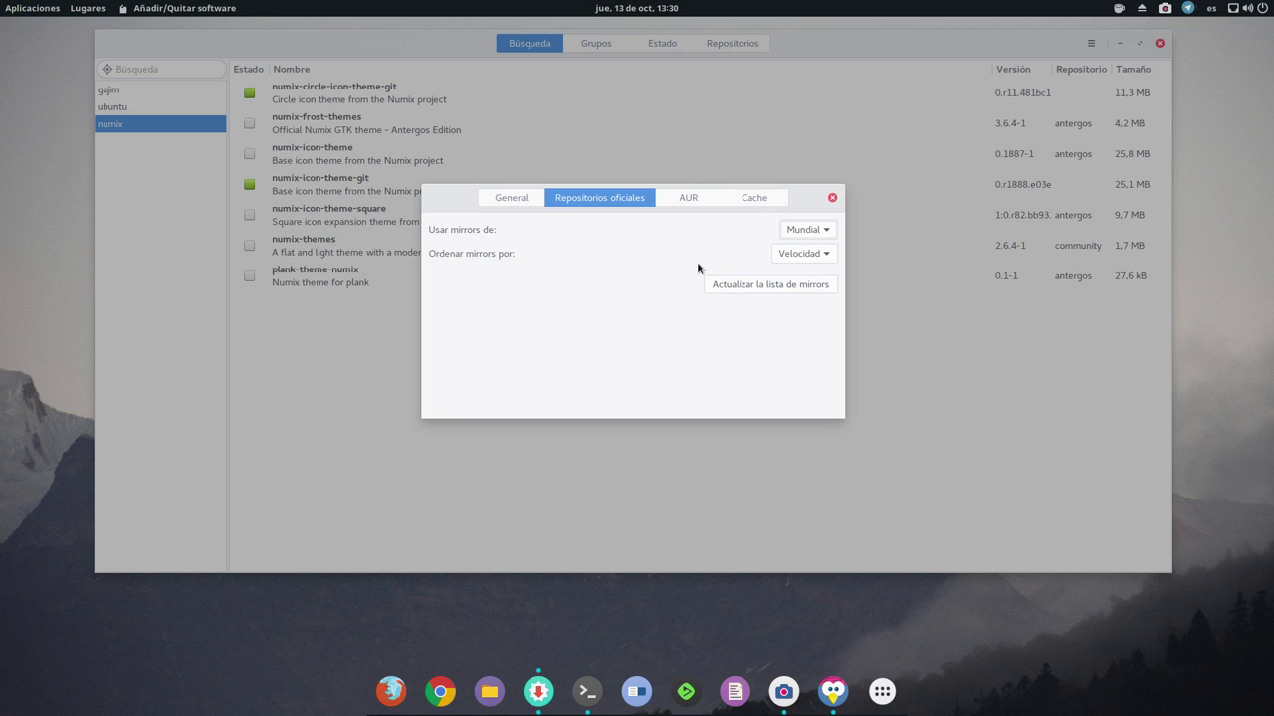
{"action": "left_click", "coordinate": [694, 203]}
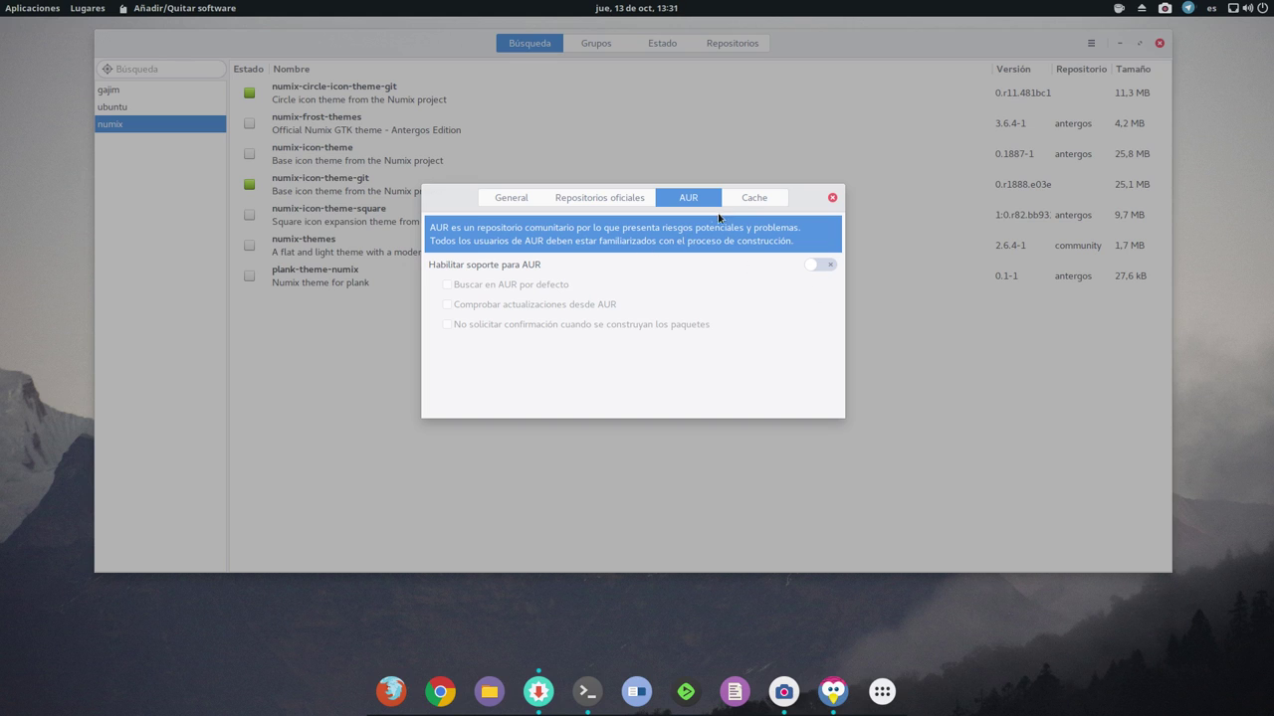
{"action": "left_click", "coordinate": [754, 198]}
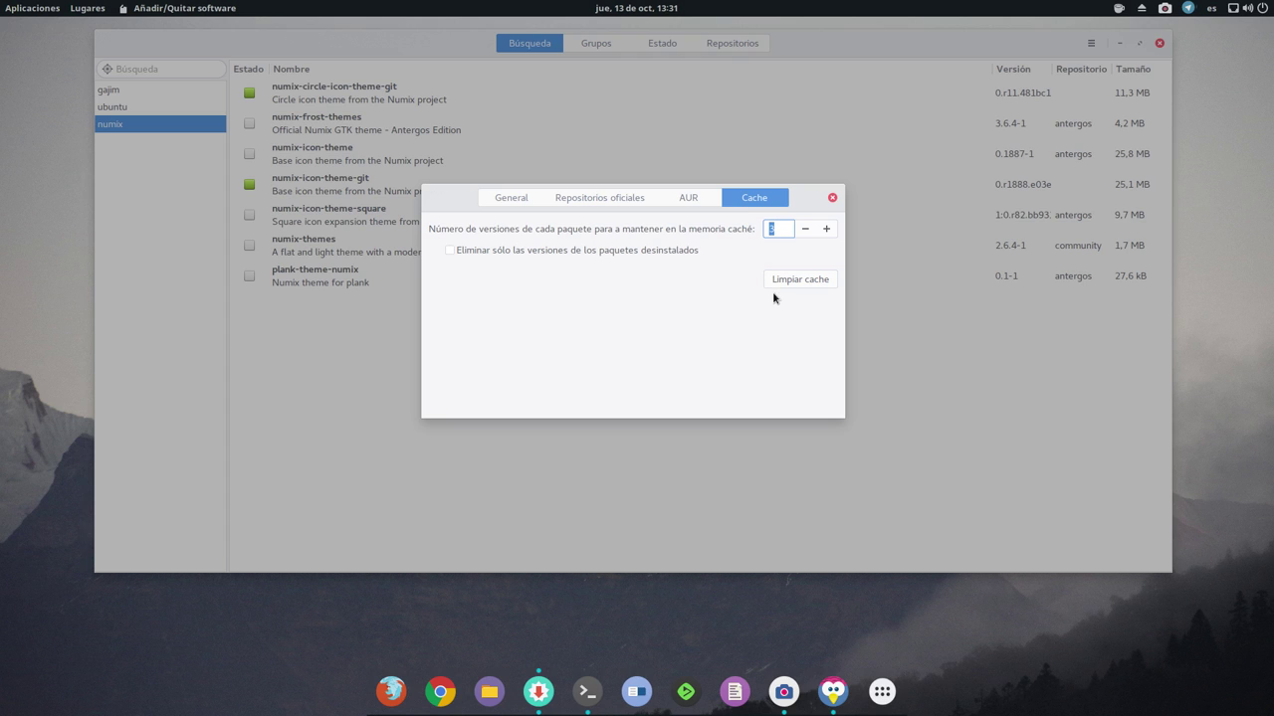
{"action": "left_click", "coordinate": [691, 198]}
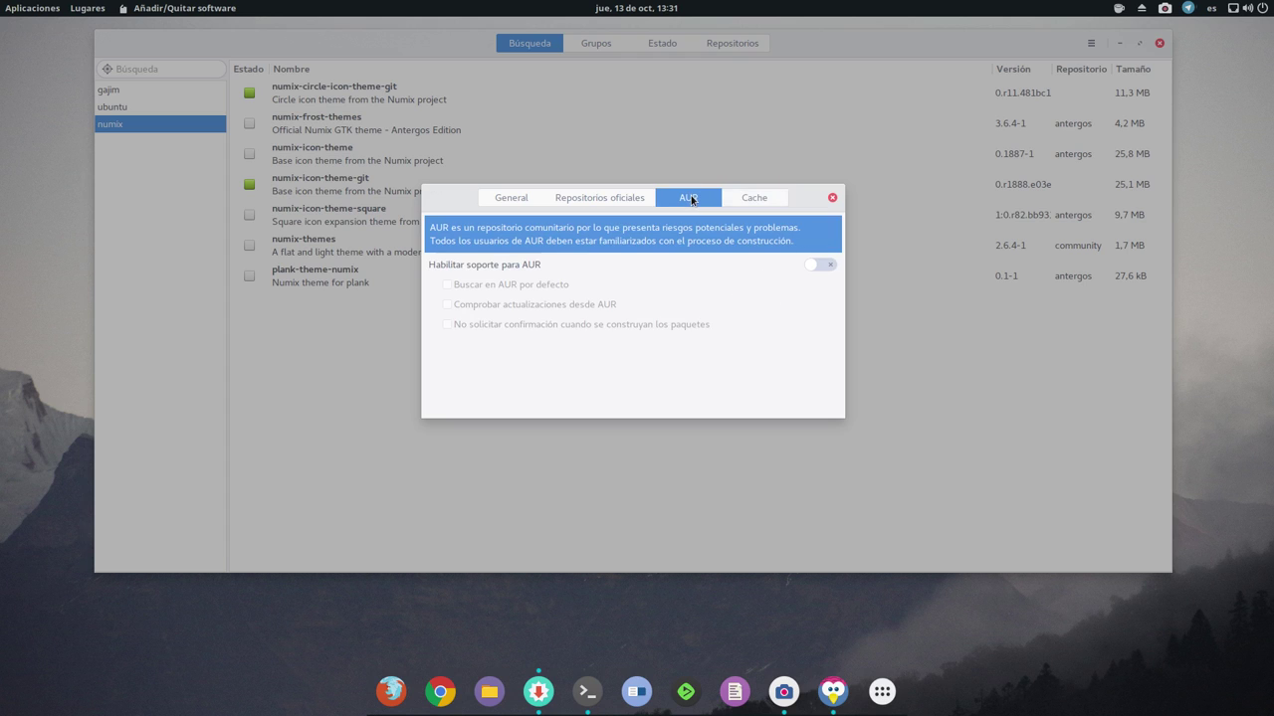
{"action": "left_click", "coordinate": [765, 199]}
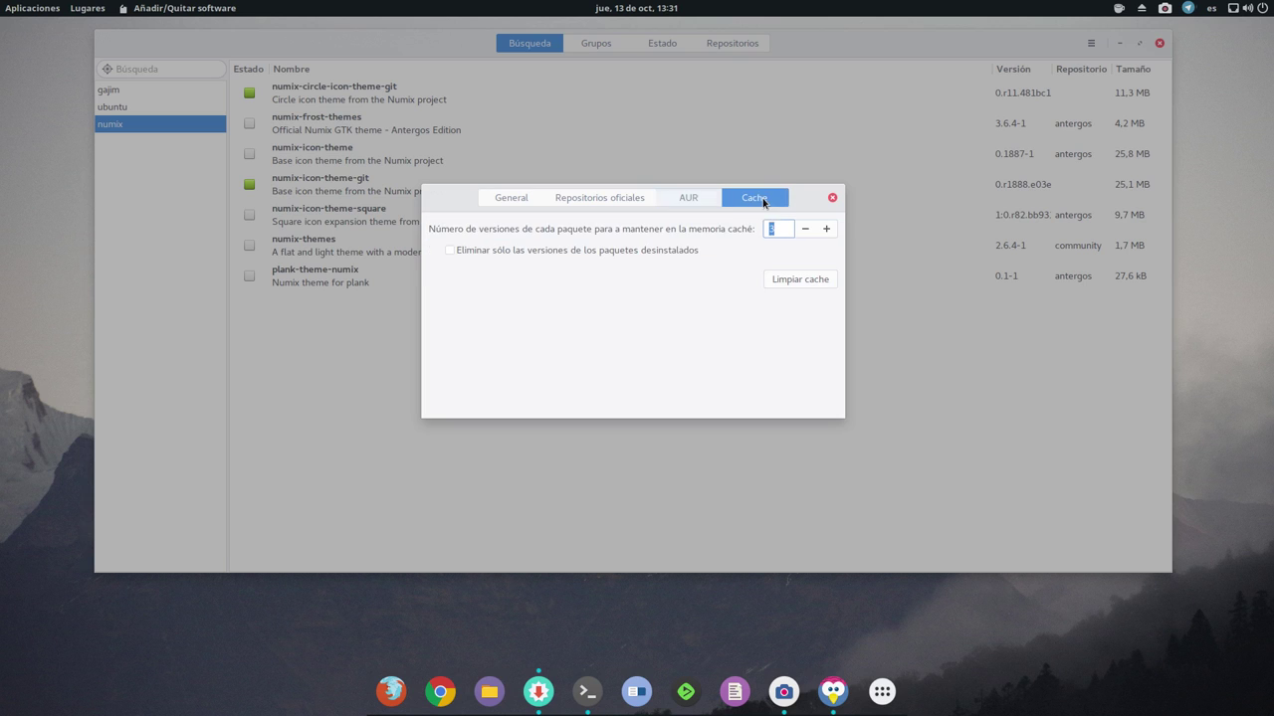
{"action": "left_click", "coordinate": [704, 200]}
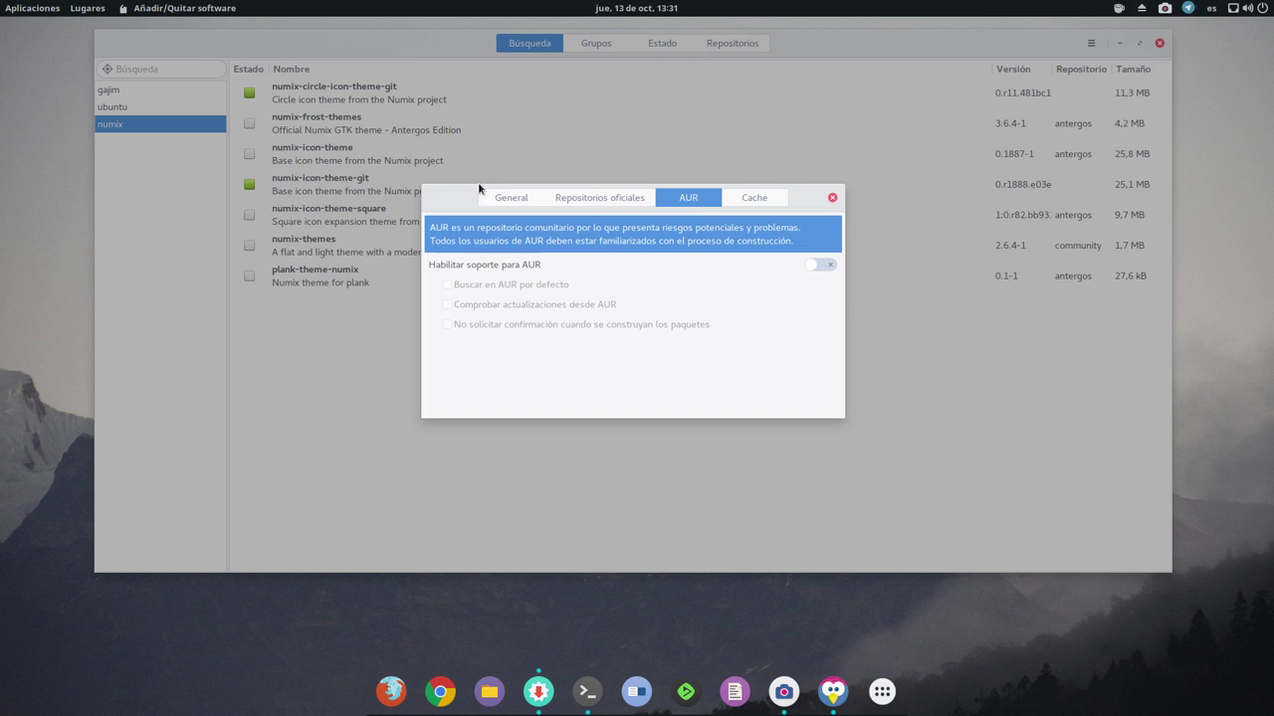
{"action": "left_click", "coordinate": [833, 199]}
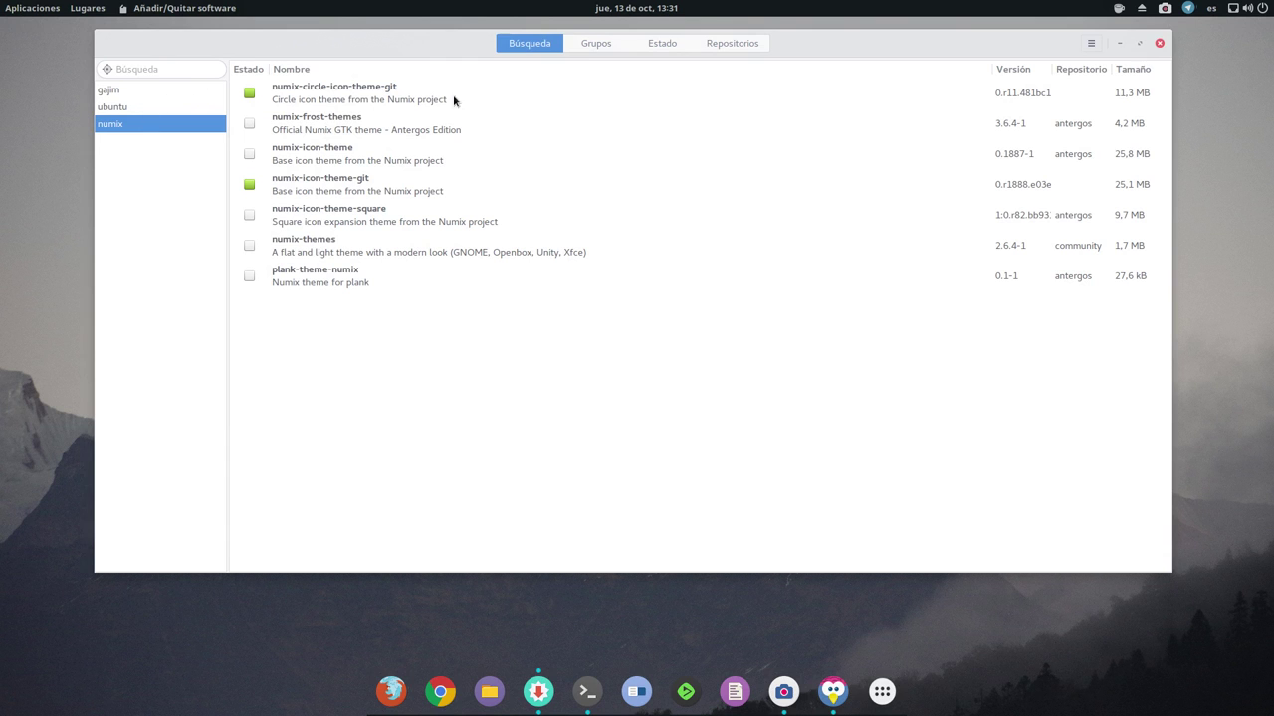
- Revisit the package groups and repositories, and view the program's About information and close it
{"action": "left_click", "coordinate": [600, 45]}
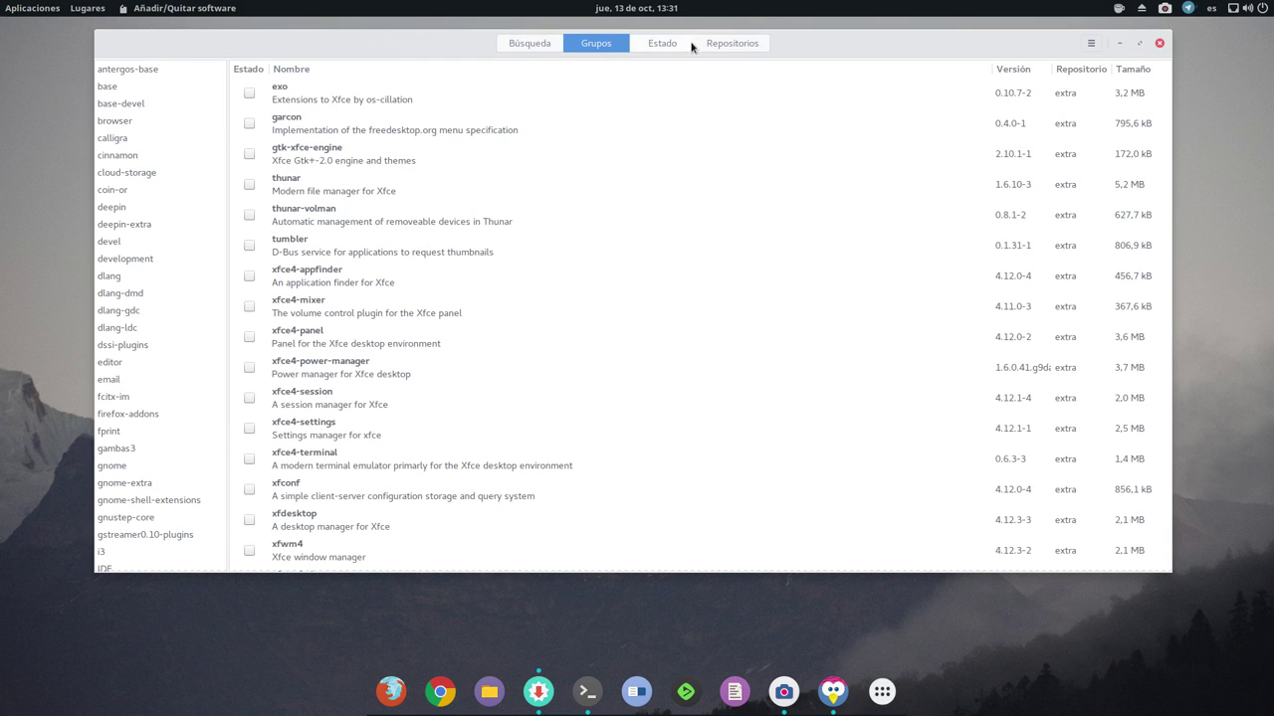
{"action": "left_click", "coordinate": [732, 43]}
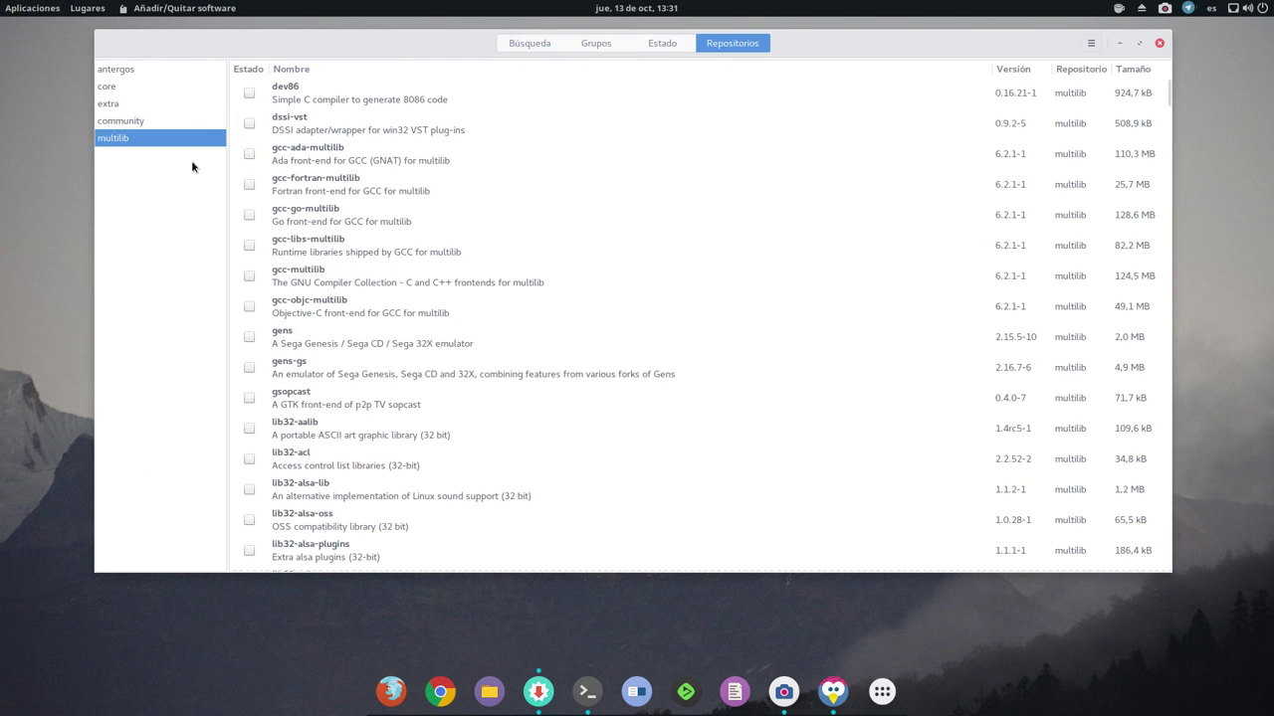
{"action": "left_click", "coordinate": [1097, 45]}
{"action": "left_click", "coordinate": [1054, 161]}
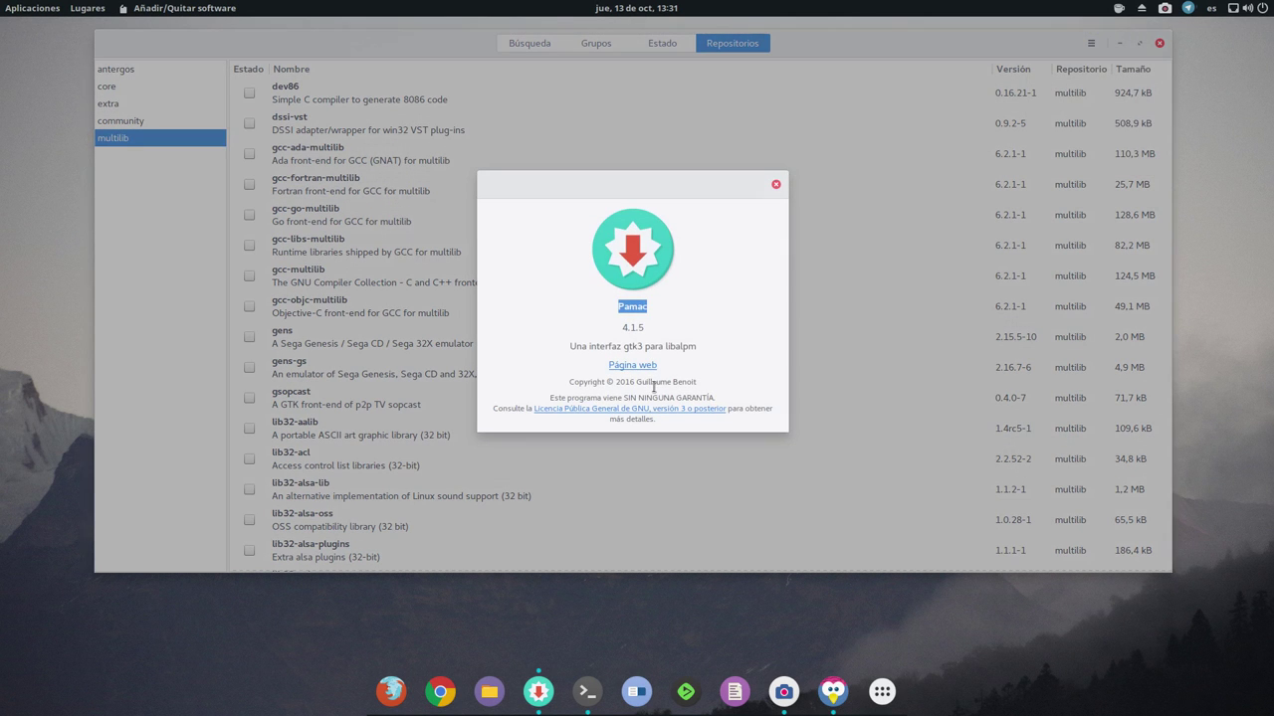
{"action": "left_click", "coordinate": [673, 311]}
{"action": "left_click", "coordinate": [776, 186]}
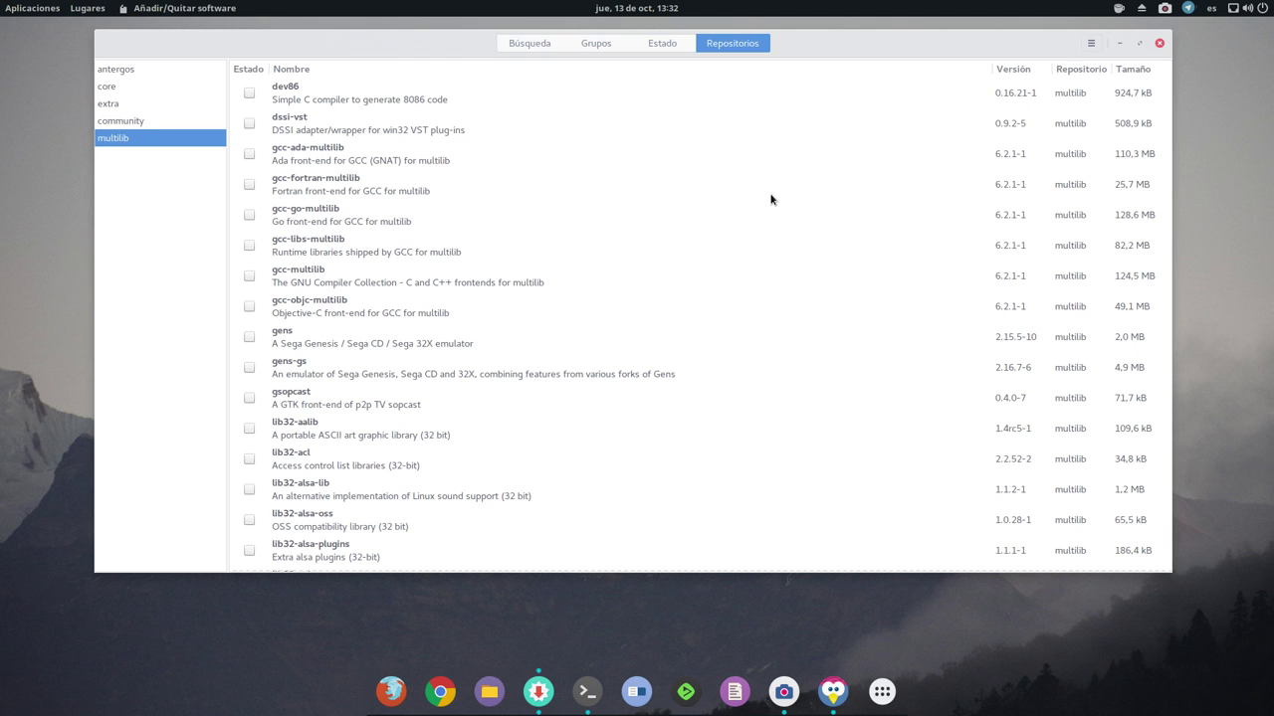
- Move the window slightly lower, return to the package search and search for "ghh"
{"action": "left_click_drag", "start_coordinate": [394, 40], "coordinate": [397, 68]}
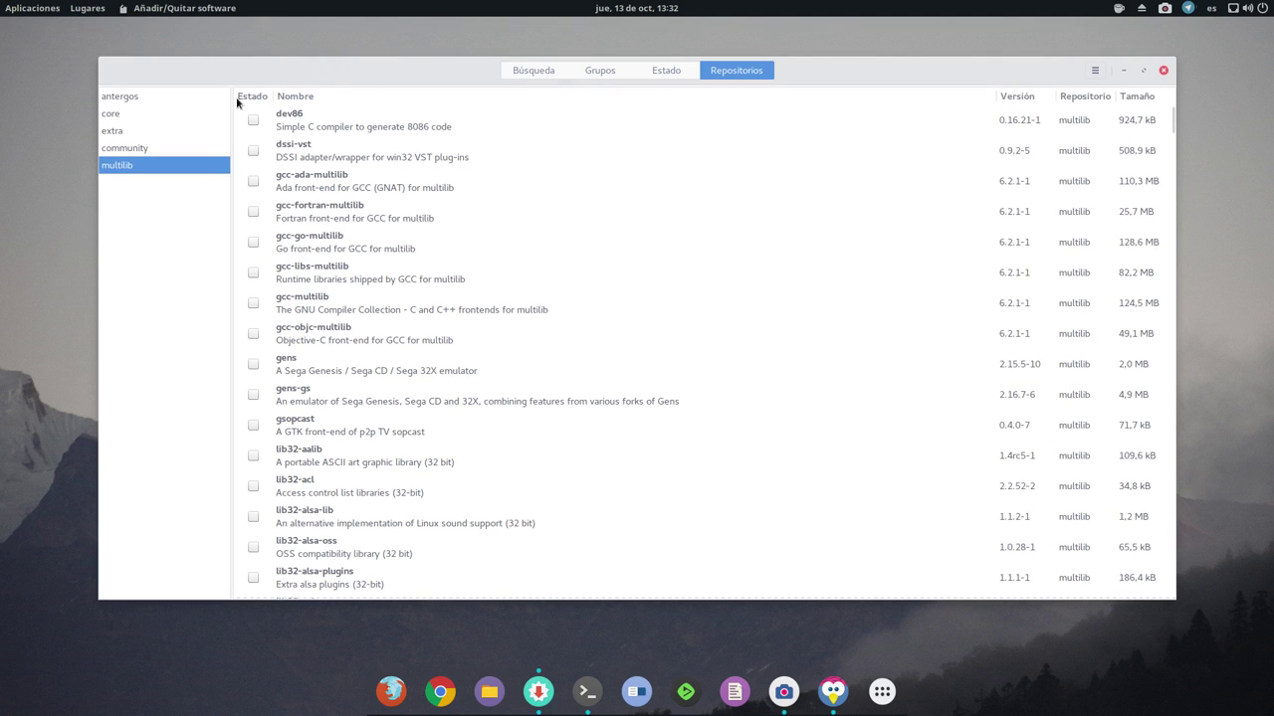
{"action": "left_click", "coordinate": [523, 71]}
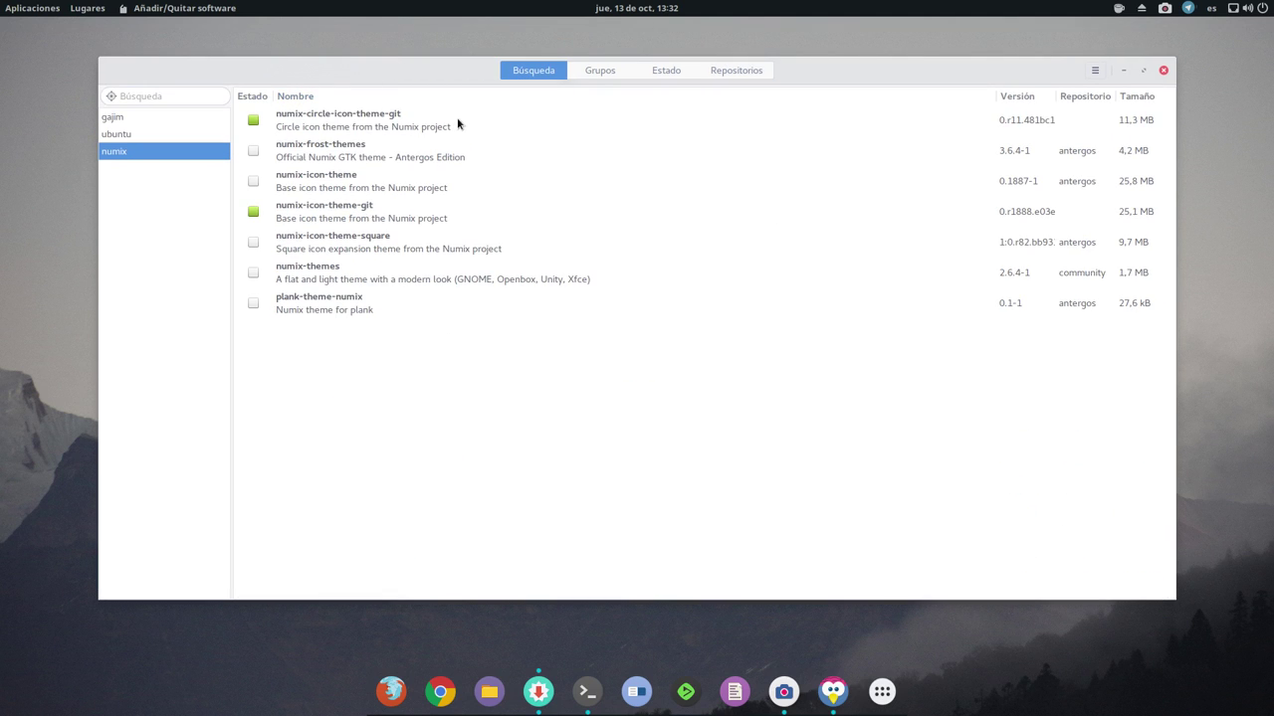
{"action": "left_click", "coordinate": [160, 97]}
{"action": "type", "text": "ghh"}
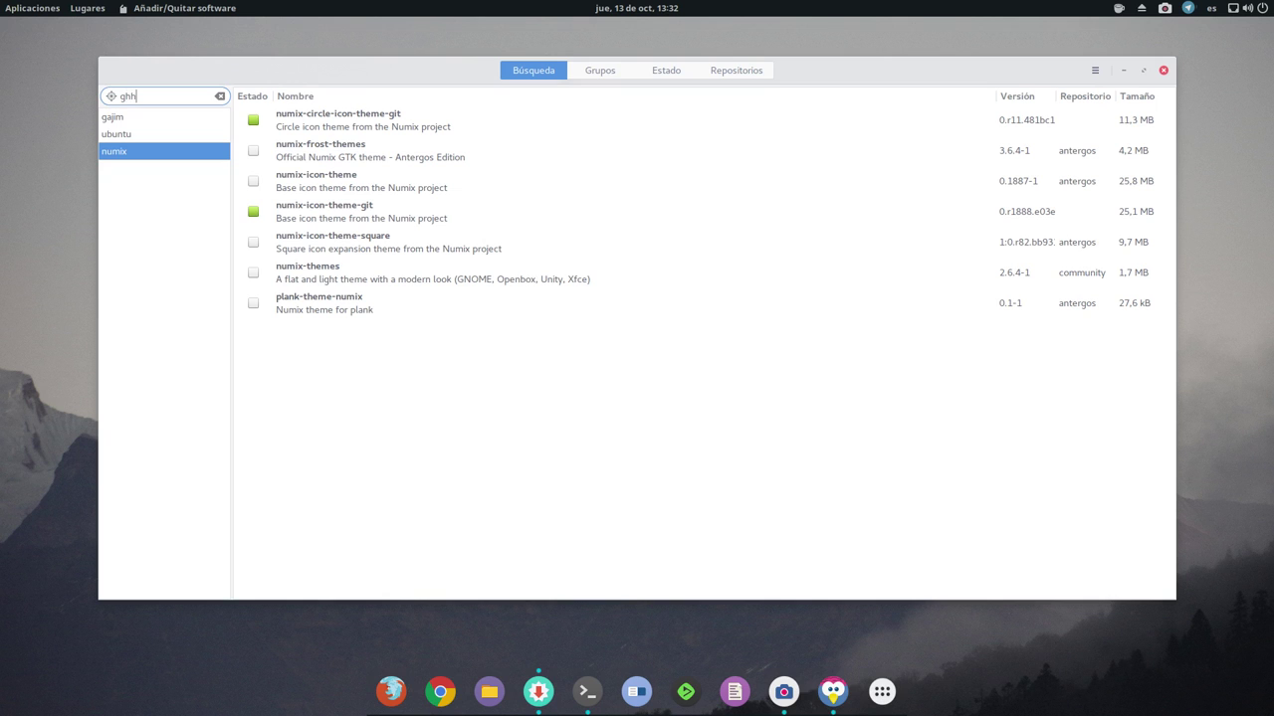
{"action": "key", "text": "Return"}
- Replace the search term with "kk", run the search and select the libkkc package
{"action": "key", "text": "BackSpace"}
{"action": "key", "text": "BackSpace"}
{"action": "key", "text": "BackSpace"}
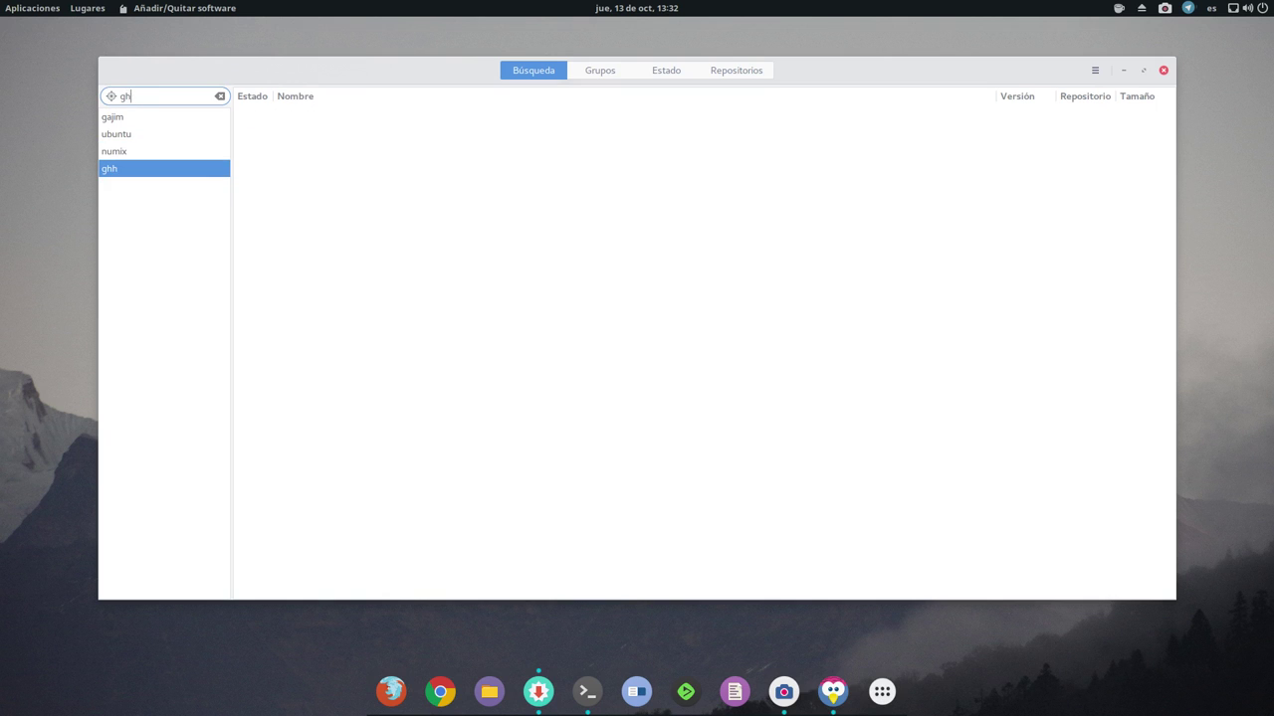
{"action": "type", "text": "kk"}
{"action": "key", "text": "Return"}
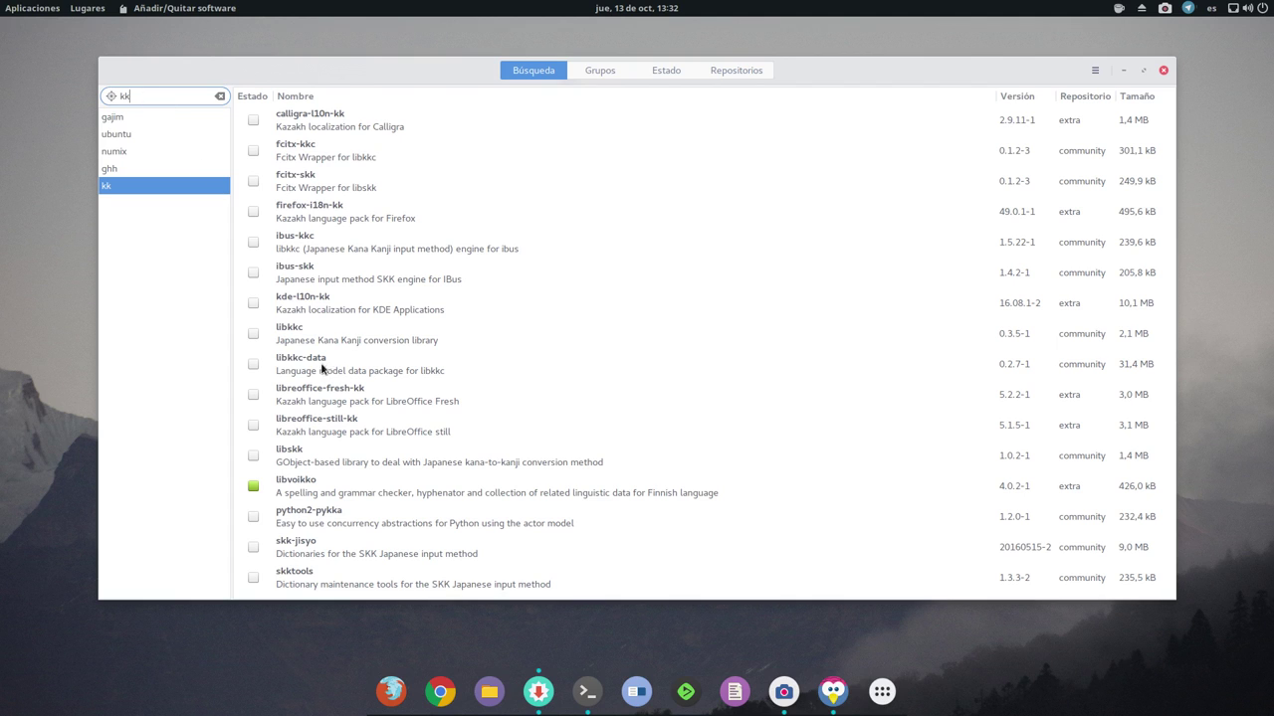
{"action": "left_click", "coordinate": [290, 333]}
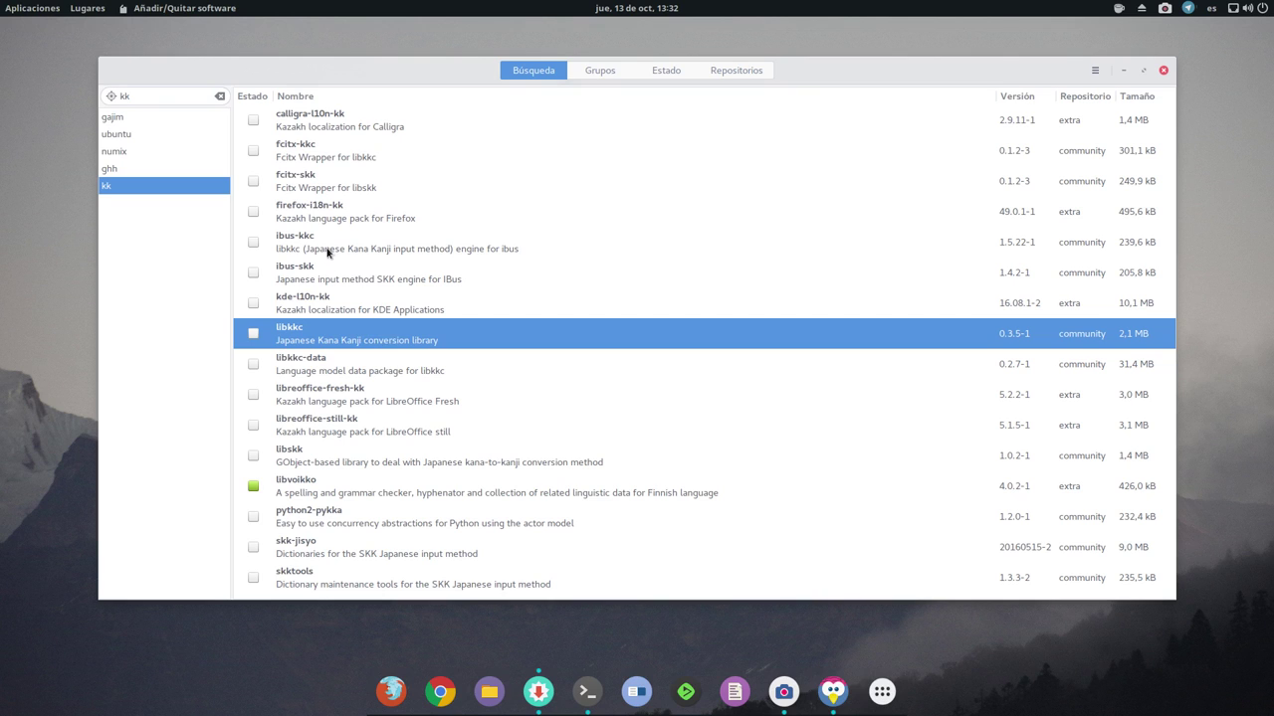
- Search for "libreoffice" and select the Spanish language pack libreoffice-fresh-es in the results
{"action": "left_click_drag", "start_coordinate": [132, 93], "coordinate": [89, 85]}
{"action": "key", "text": "BackSpace"}
{"action": "type", "text": "libreoffice"}
{"action": "key", "text": "Return"}
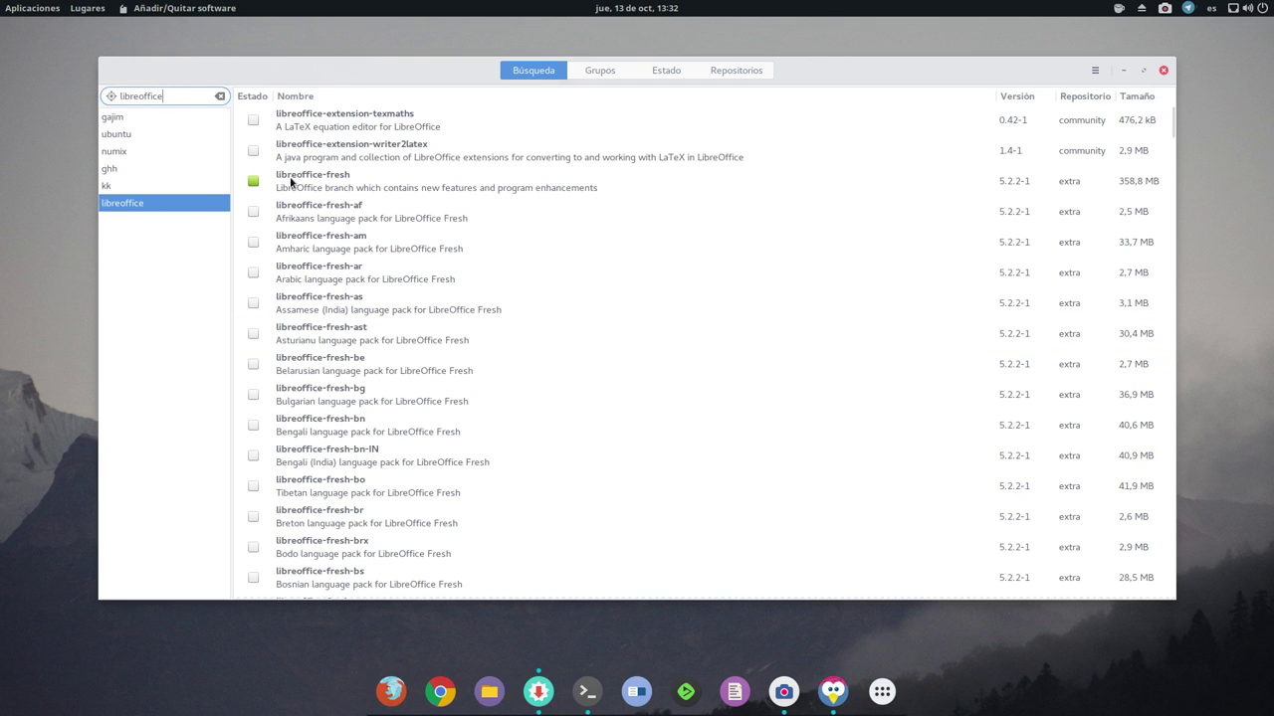
{"action": "scroll", "coordinate": [358, 247], "scroll_direction": "down", "scroll_amount": 10}
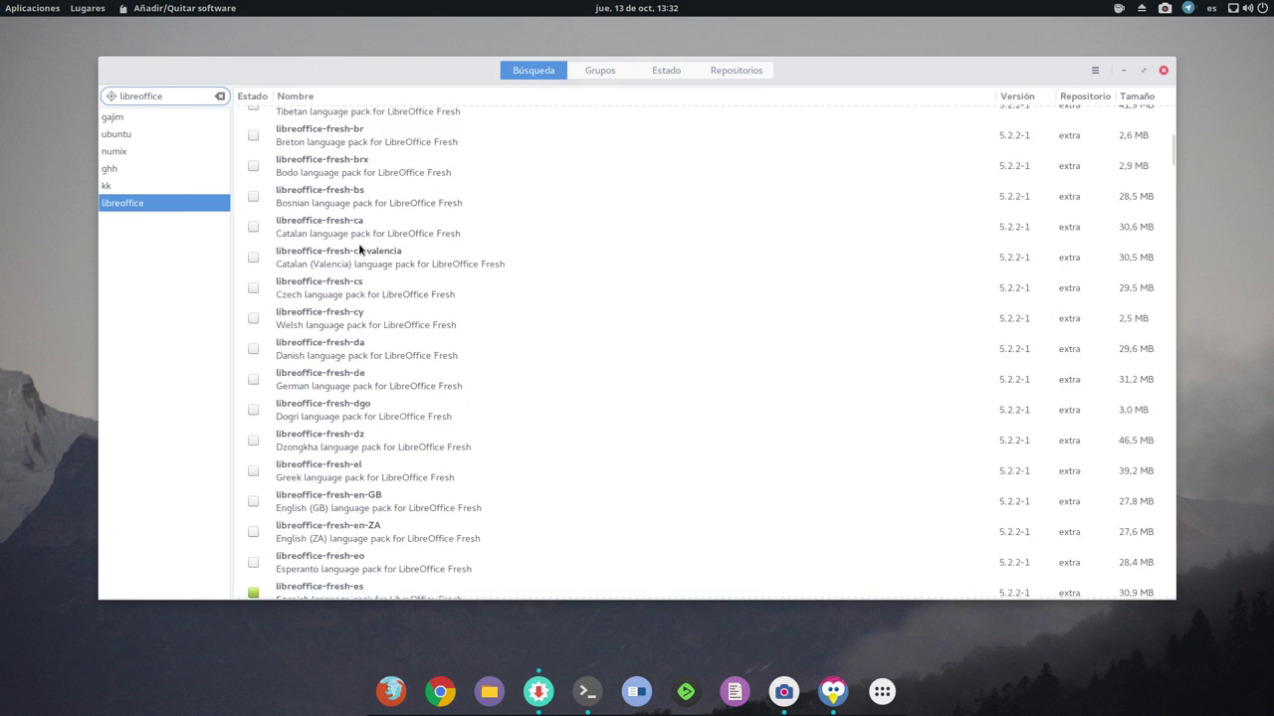
{"action": "left_click", "coordinate": [319, 211]}
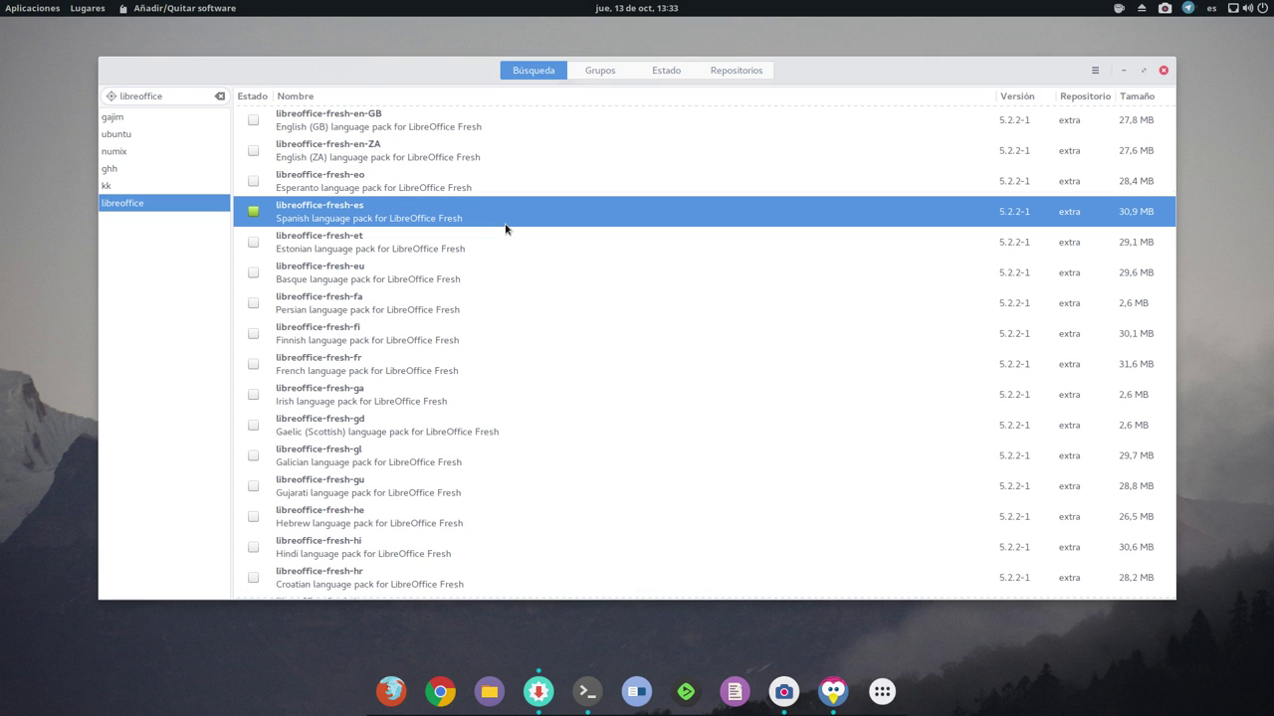
- Minimise the package manager, switch to SimpleScreenRecorder and reposition its window, and bring up the terminal with the screenfetch output
{"action": "left_click", "coordinate": [1123, 72]}
{"action": "left_click", "coordinate": [784, 692]}
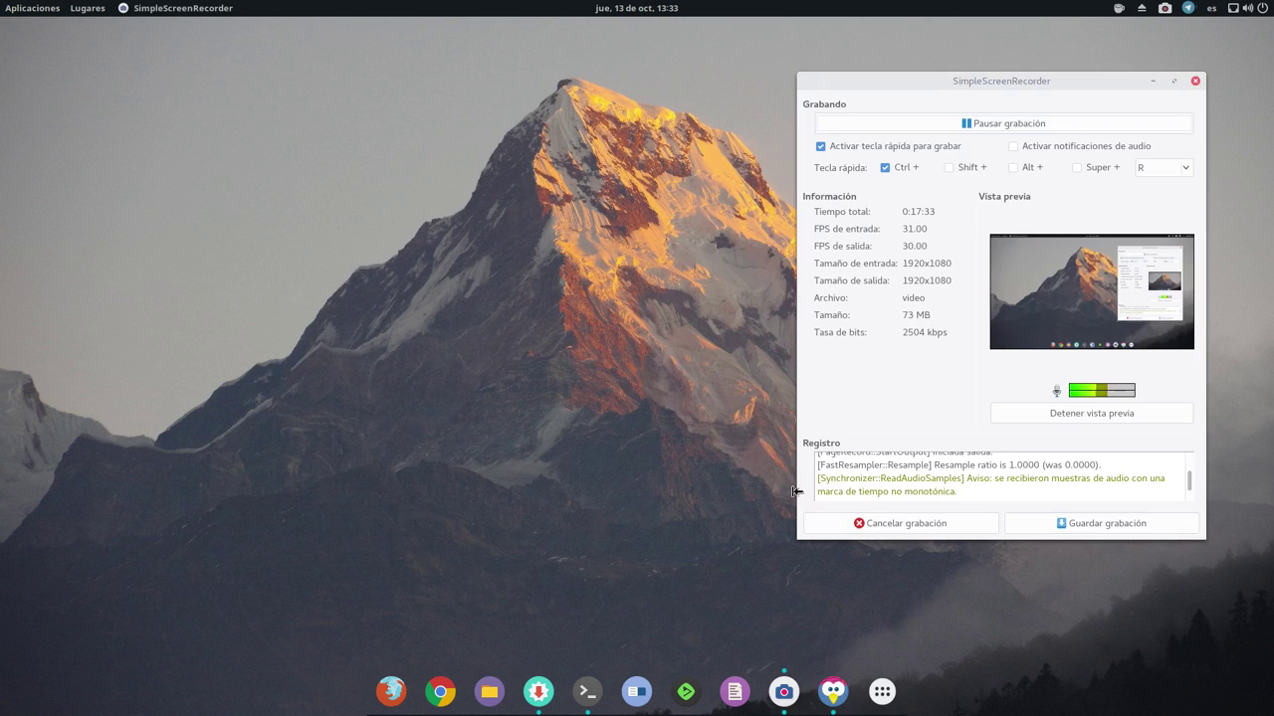
{"action": "left_click_drag", "start_coordinate": [995, 82], "coordinate": [945, 59]}
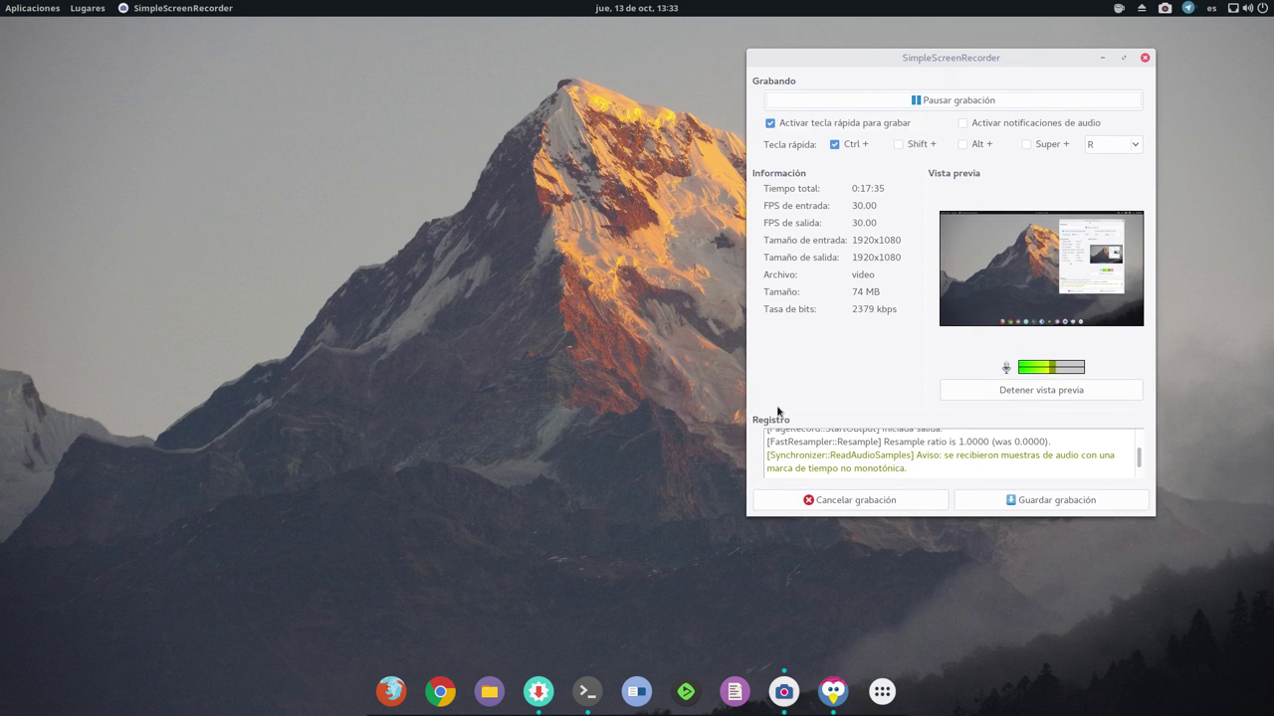
{"action": "left_click", "coordinate": [587, 690]}
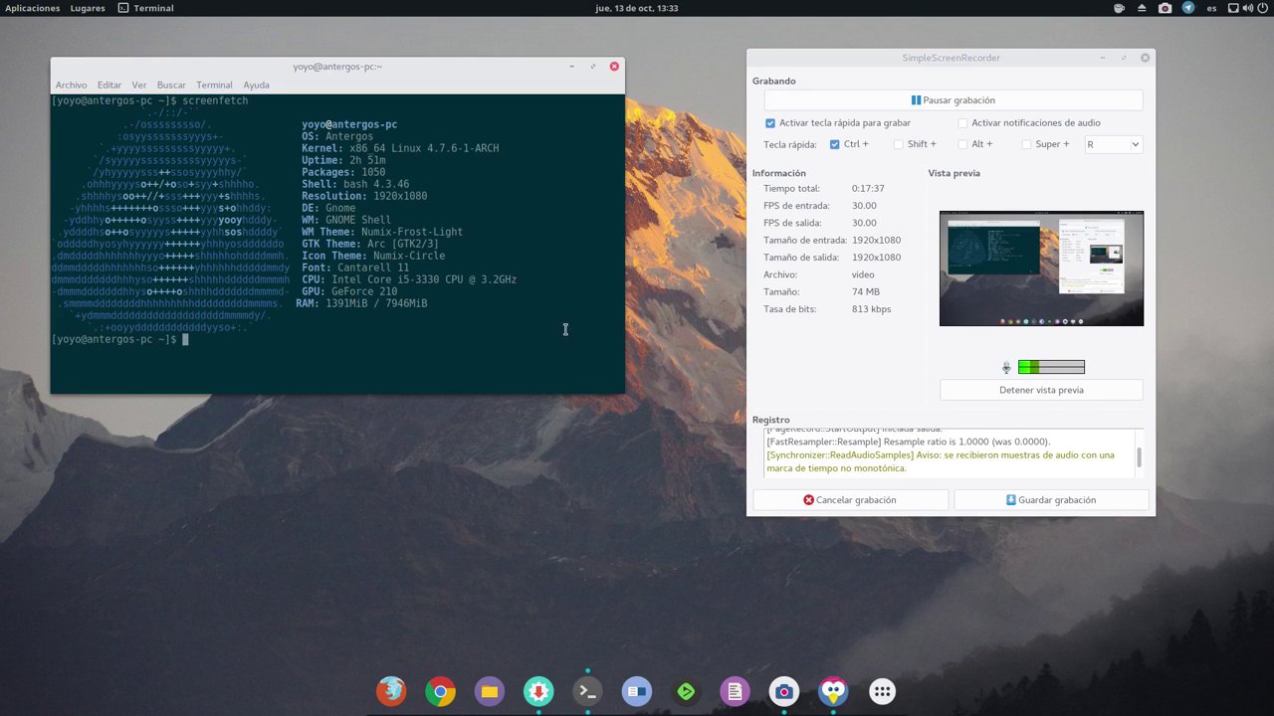